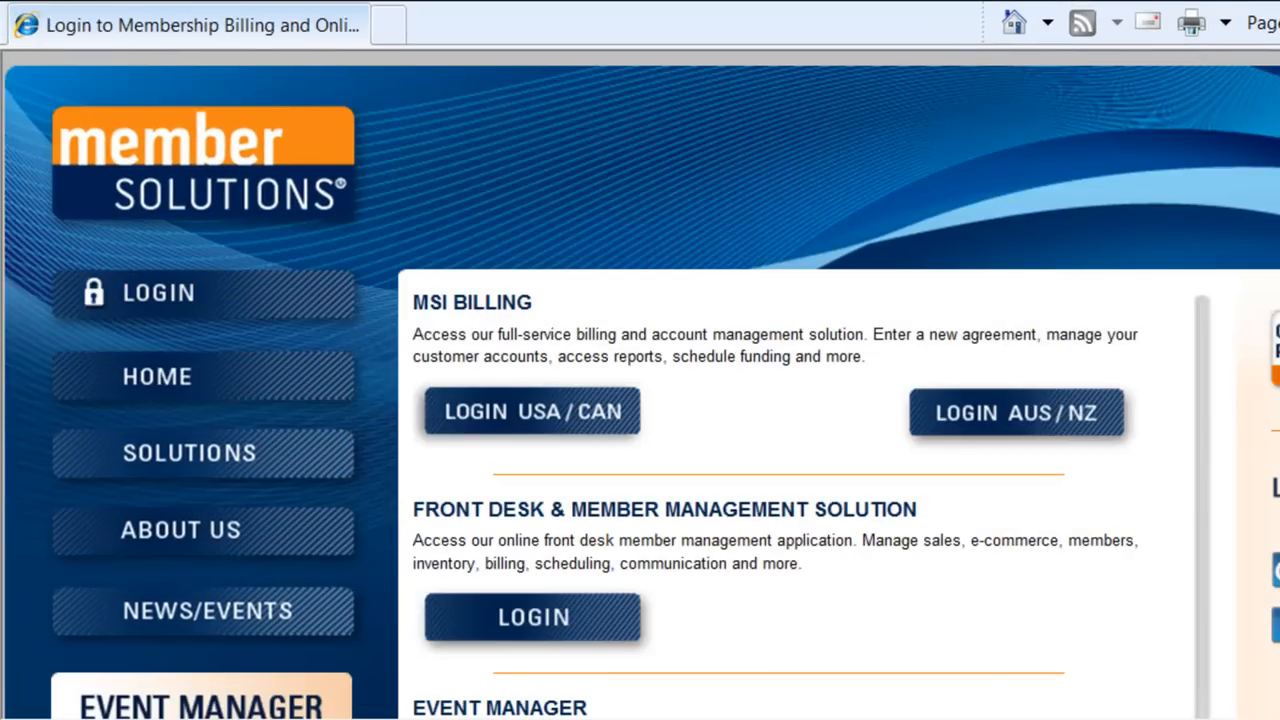
Open the Event Manager login page and log in with the client number and account password.
{"action": "scroll", "coordinate": [851, 589], "scroll_direction": "down", "scroll_amount": 3}
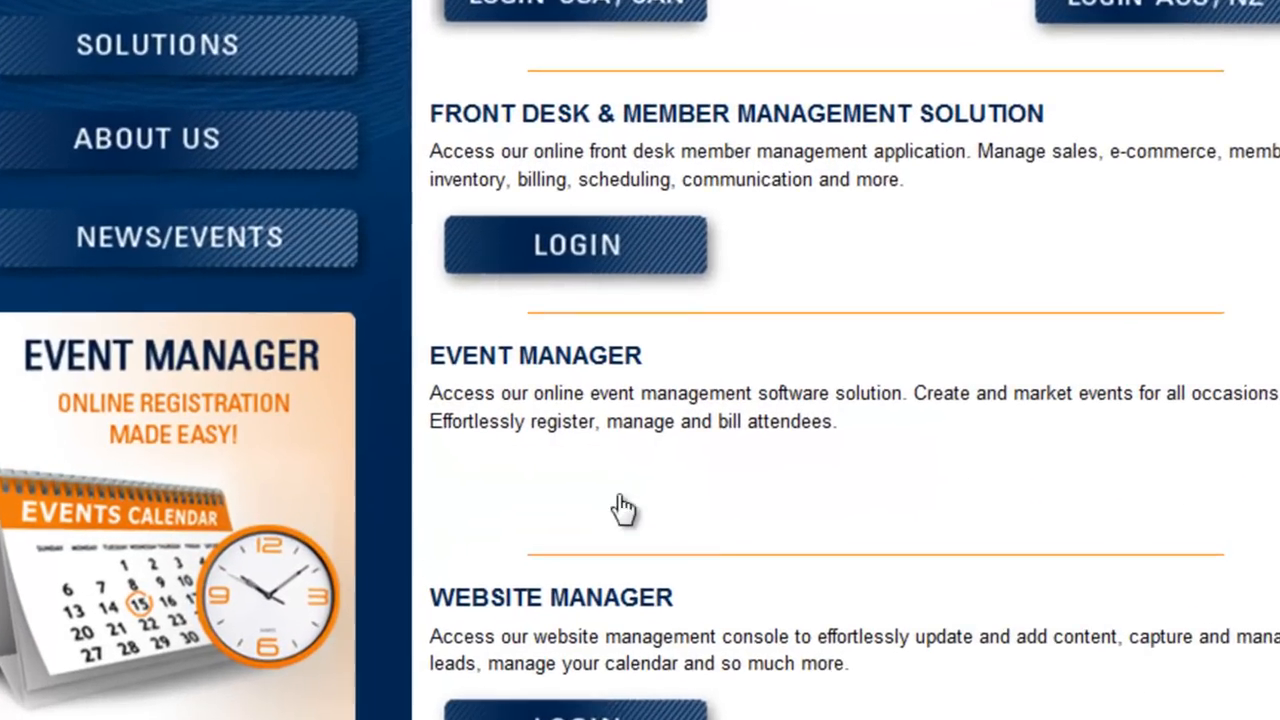
{"action": "left_click", "coordinate": [619, 494]}
{"action": "left_click", "coordinate": [503, 188]}
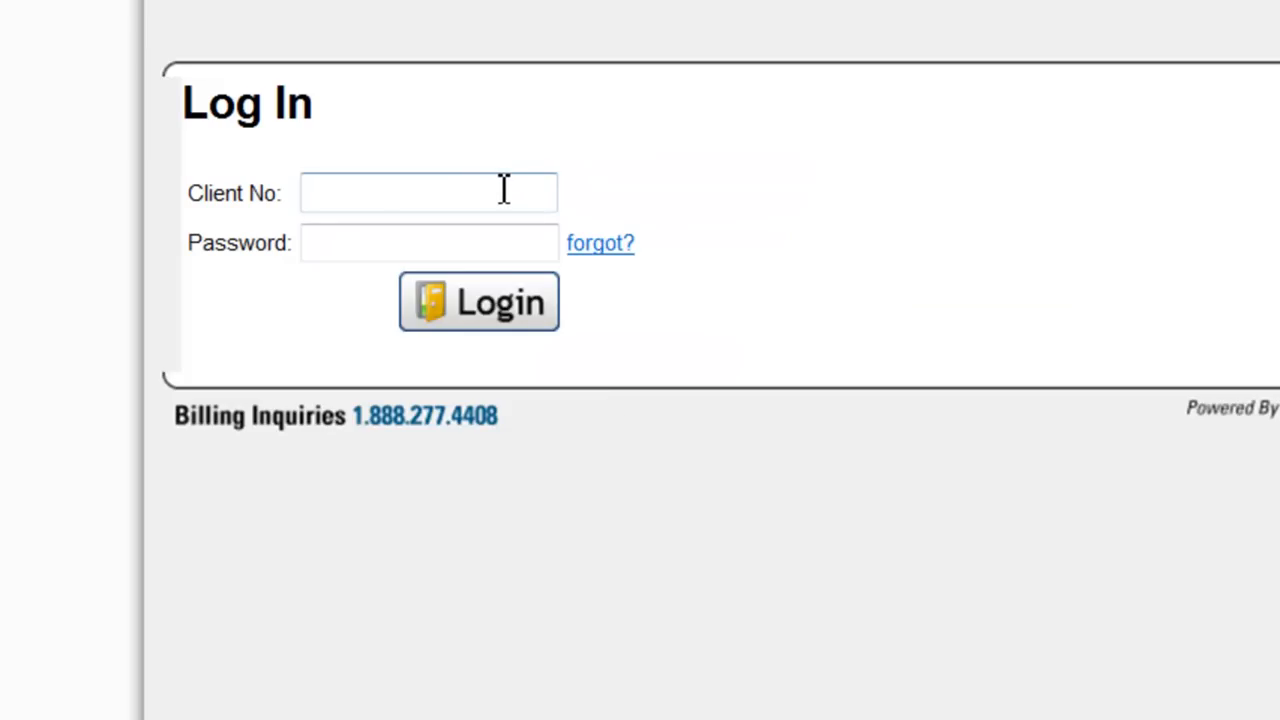
{"action": "type", "text": "999998"}
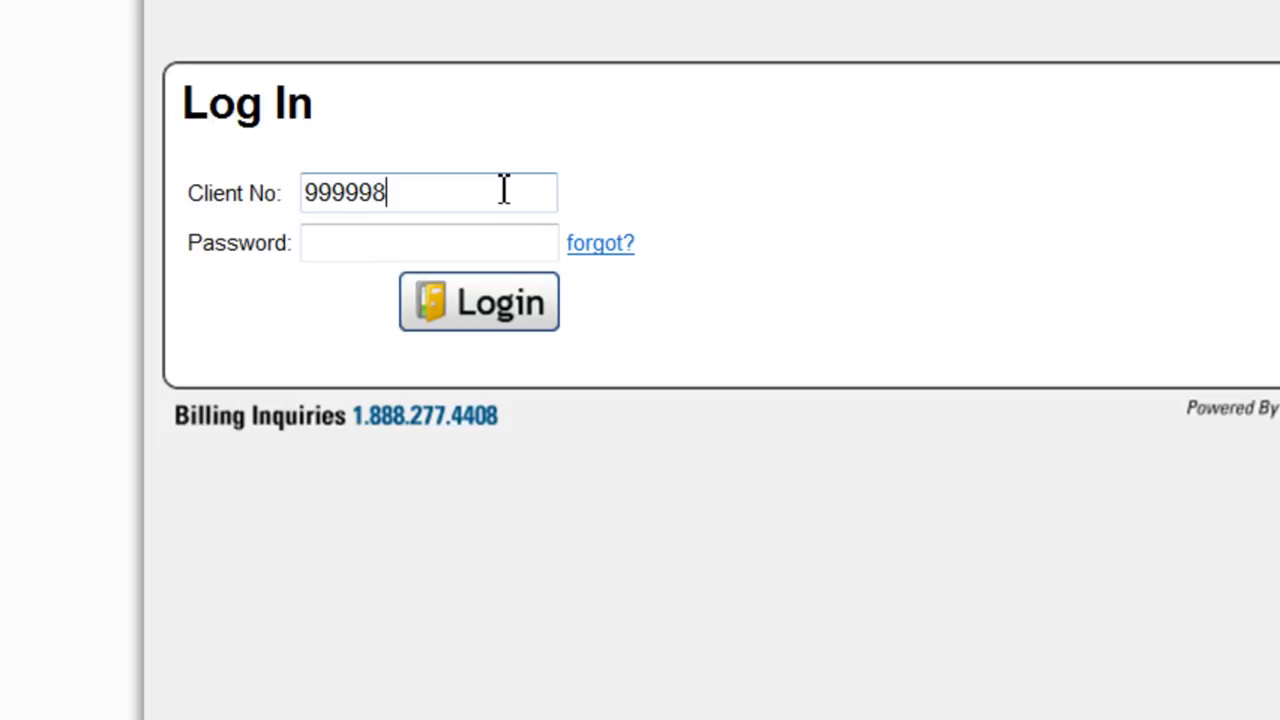
{"action": "key", "text": "Tab"}
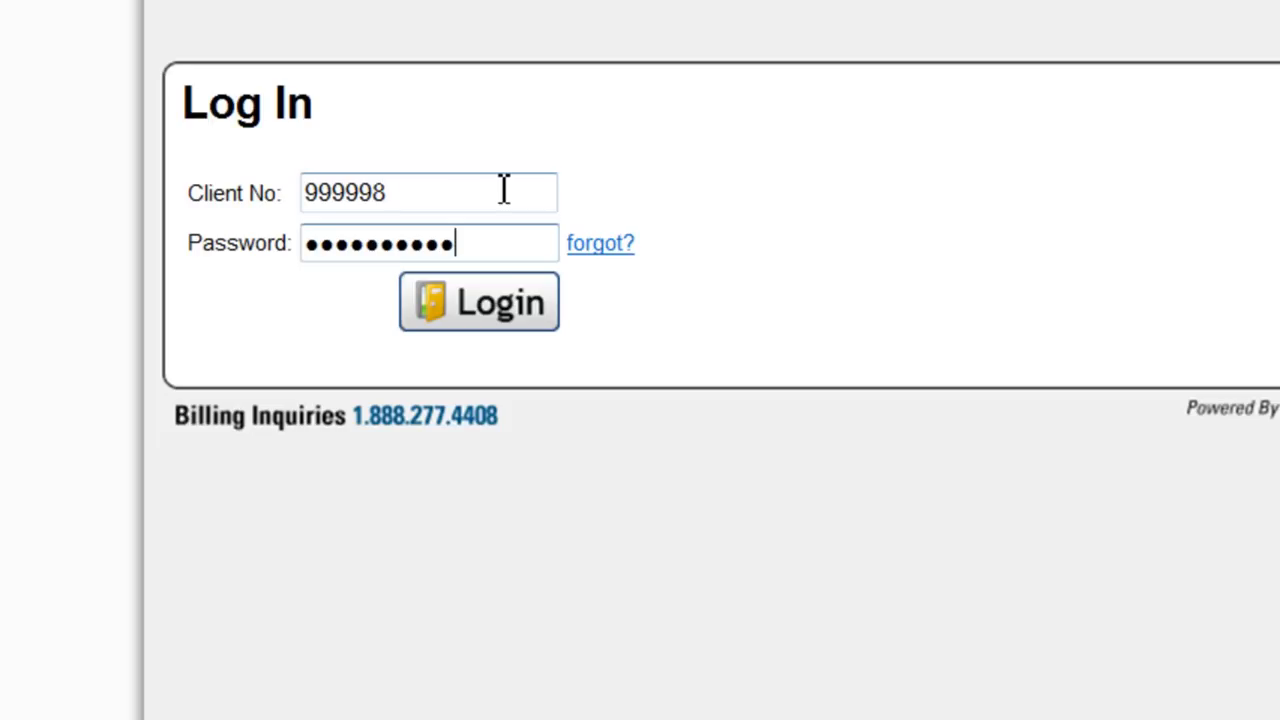
{"action": "left_click", "coordinate": [480, 315]}
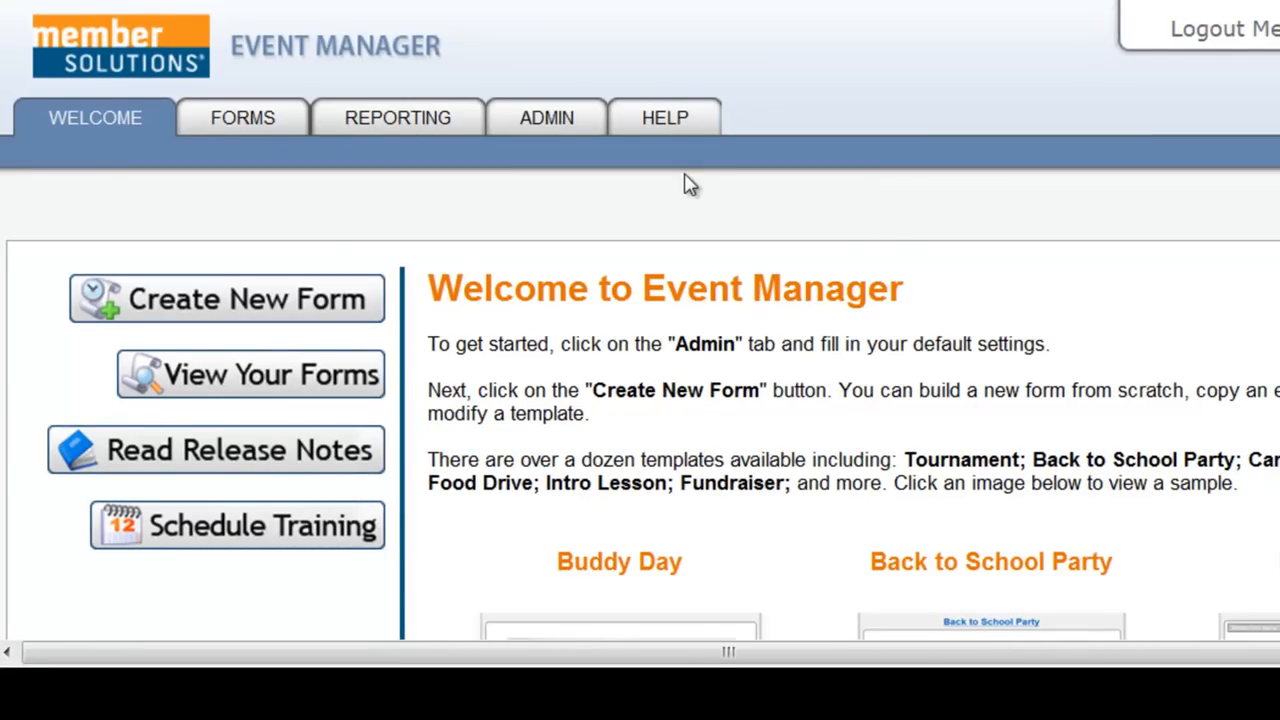
Create a new form by copying the pre-built Summer Camp template.
{"action": "left_click", "coordinate": [296, 310]}
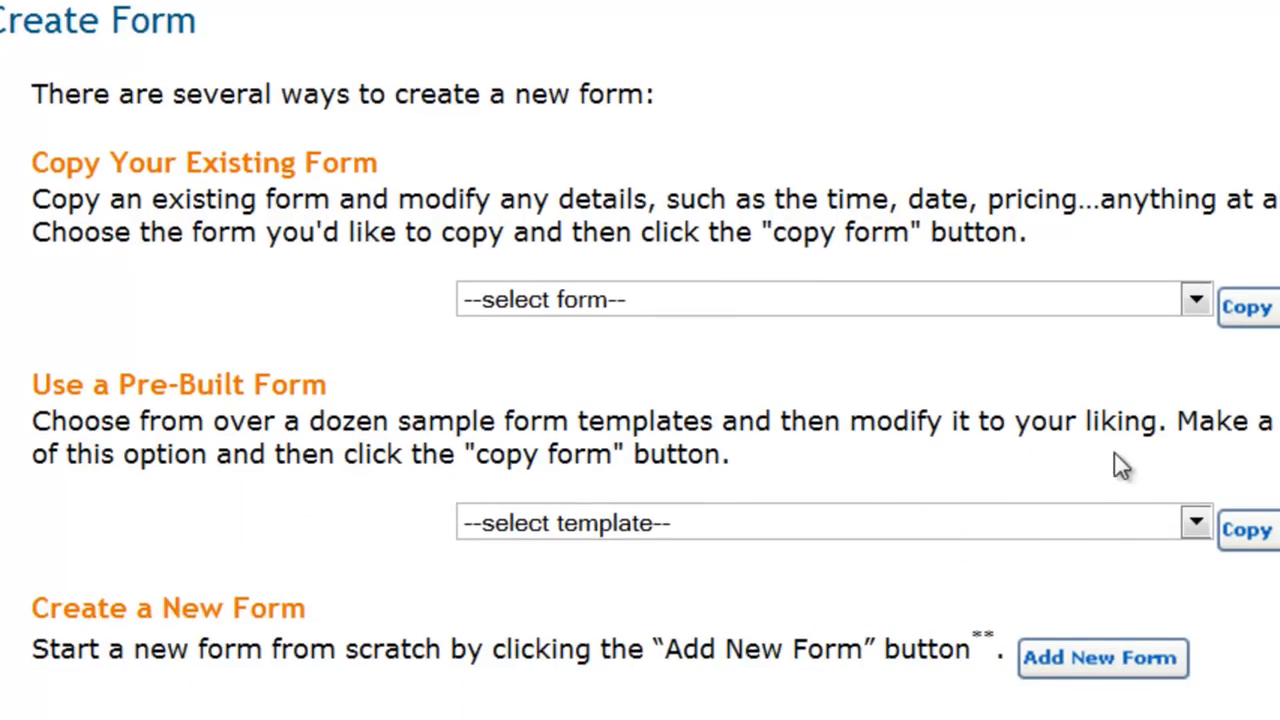
{"action": "left_click", "coordinate": [1196, 522]}
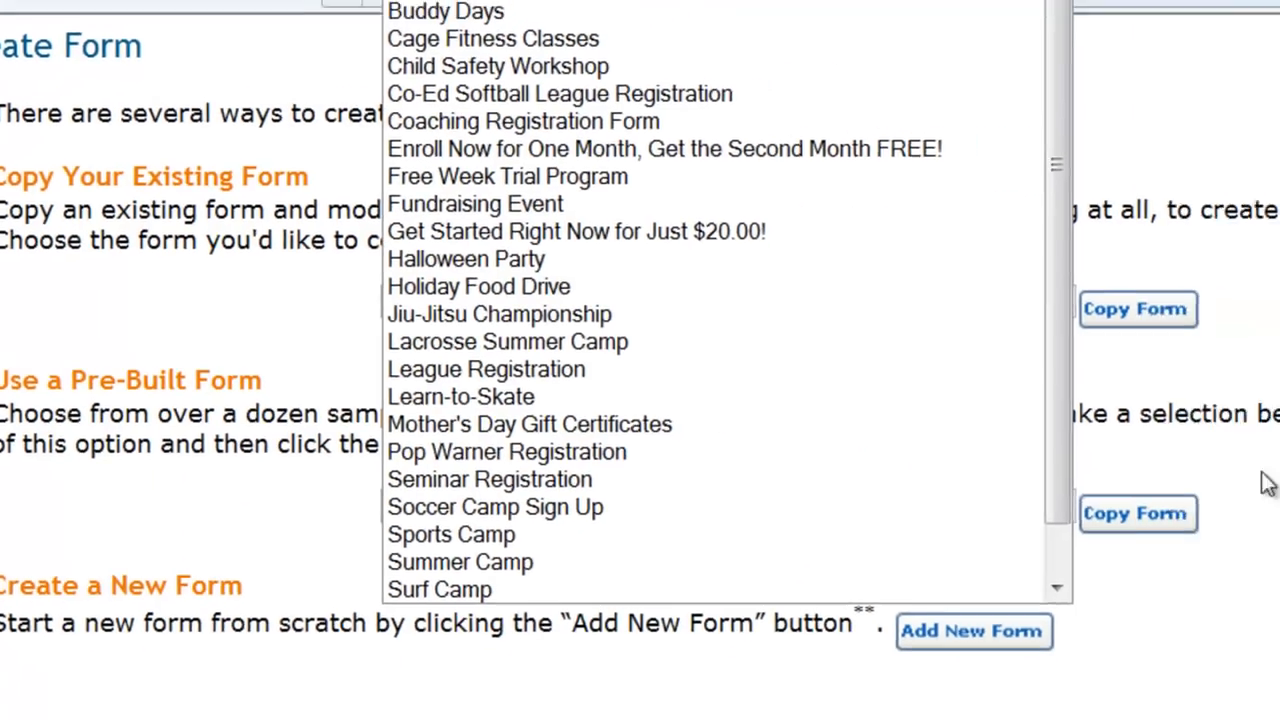
{"action": "left_click", "coordinate": [1041, 457]}
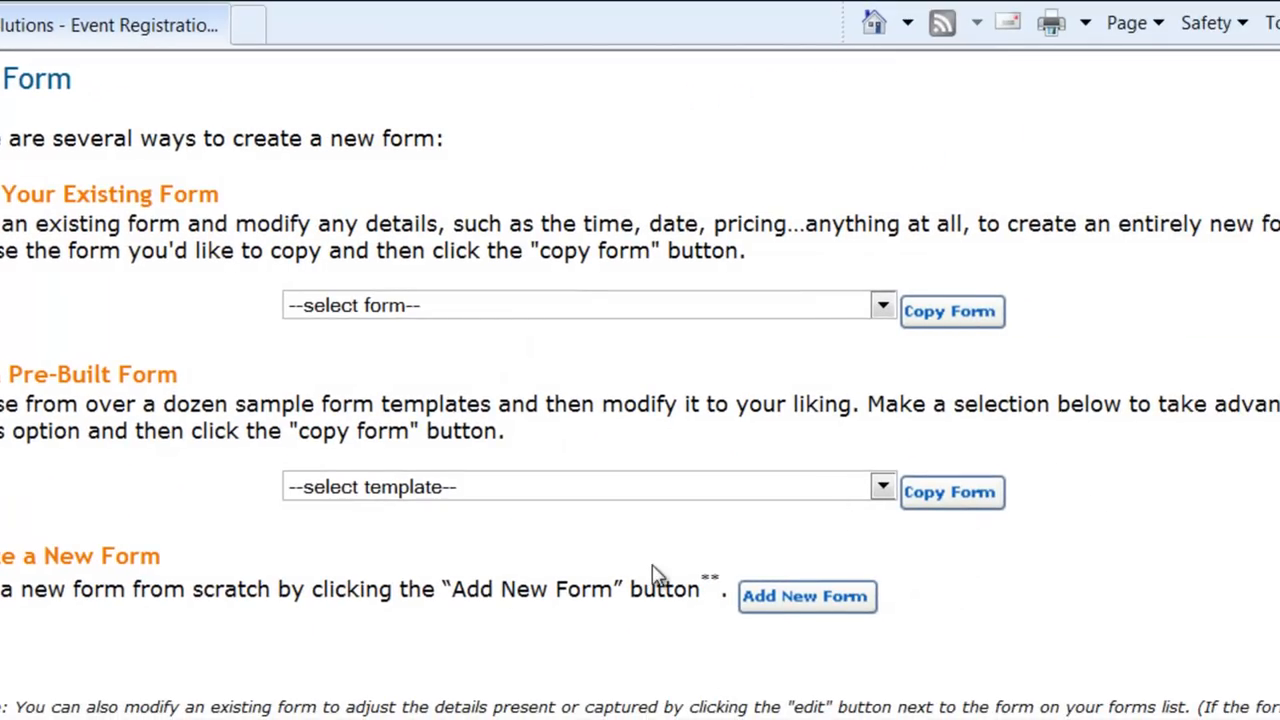
{"action": "left_click", "coordinate": [882, 487]}
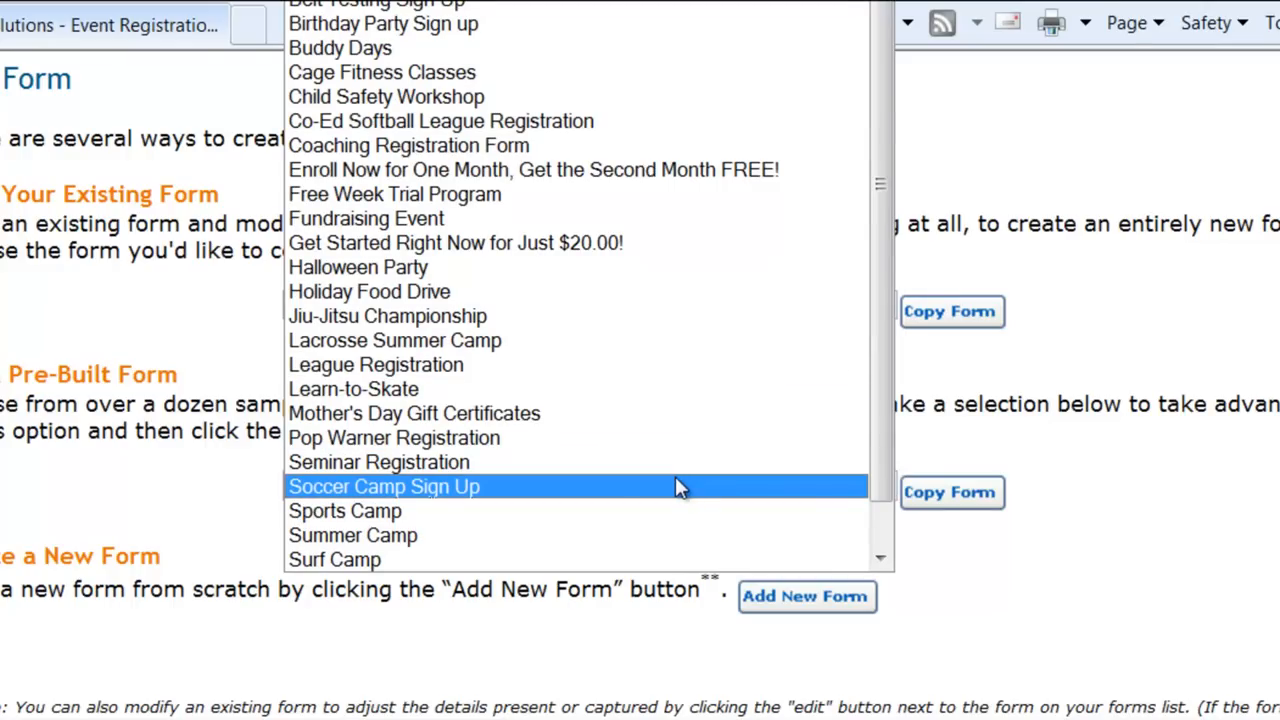
{"action": "left_click", "coordinate": [620, 537]}
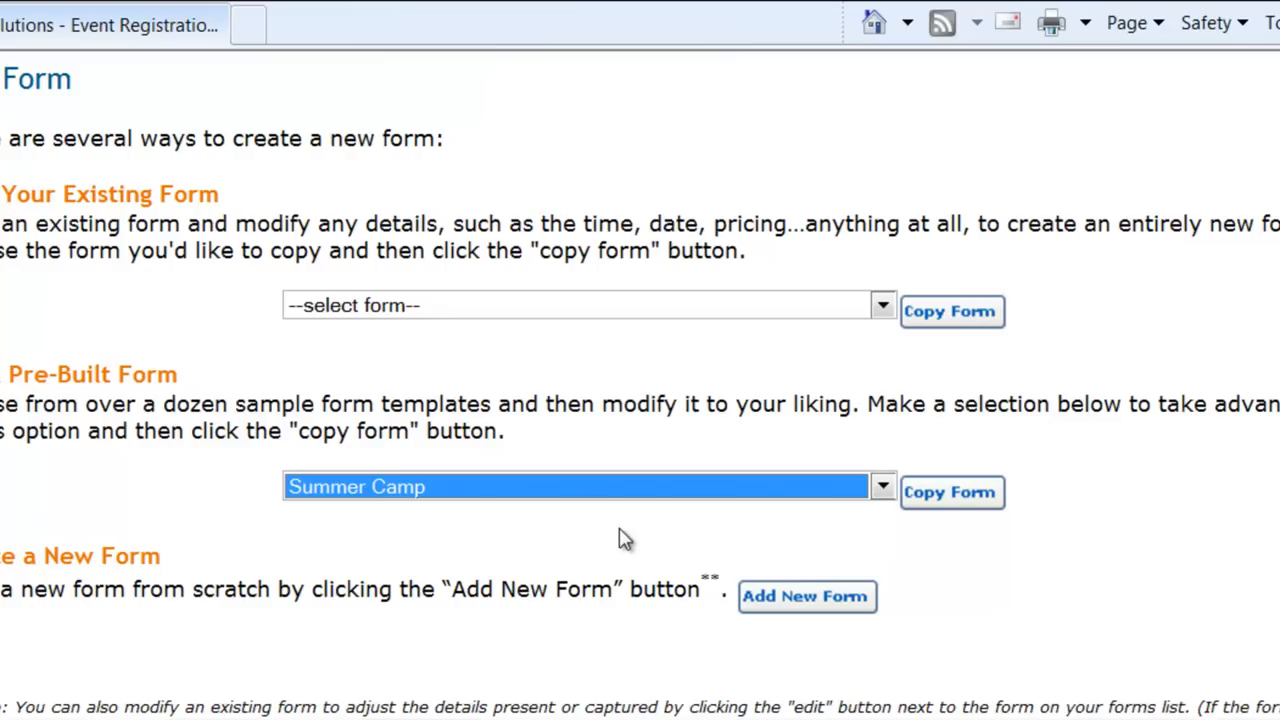
{"action": "left_click", "coordinate": [933, 492]}
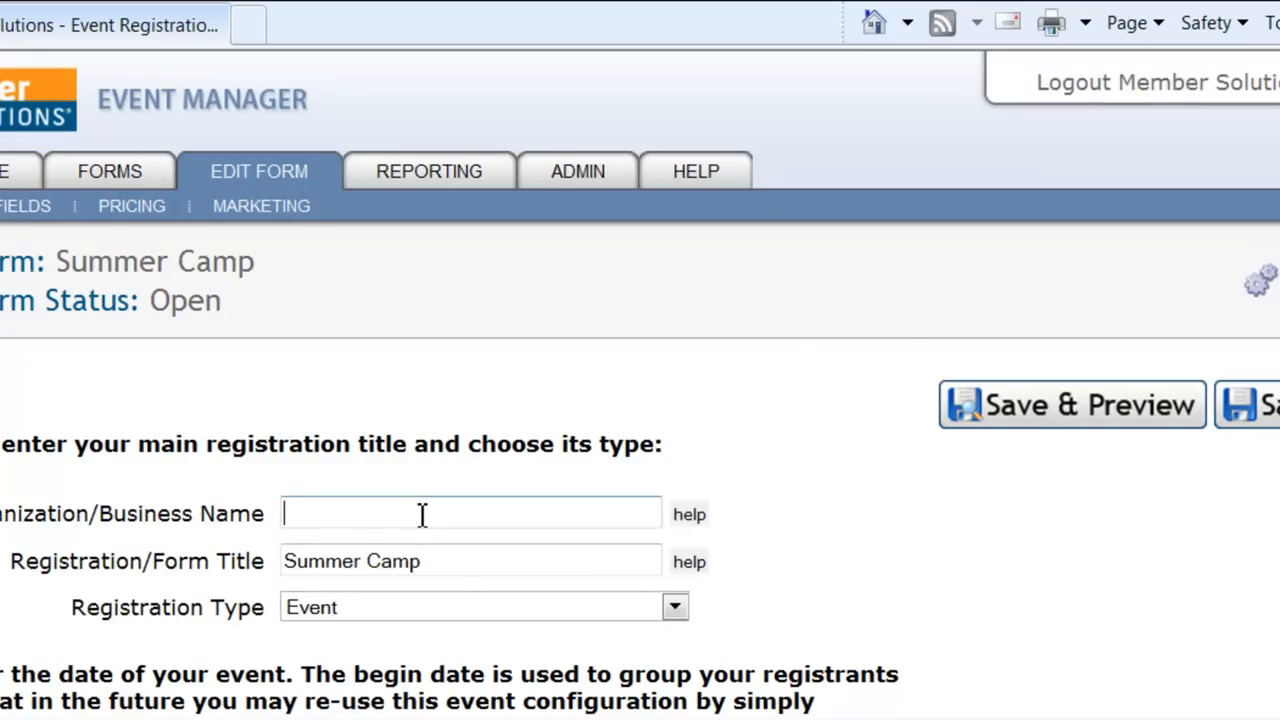
Enter "My Camp Name Here" as the organization name, keep the Event registration type, and save and preview the form.
{"action": "type", "text": "My Cam"}
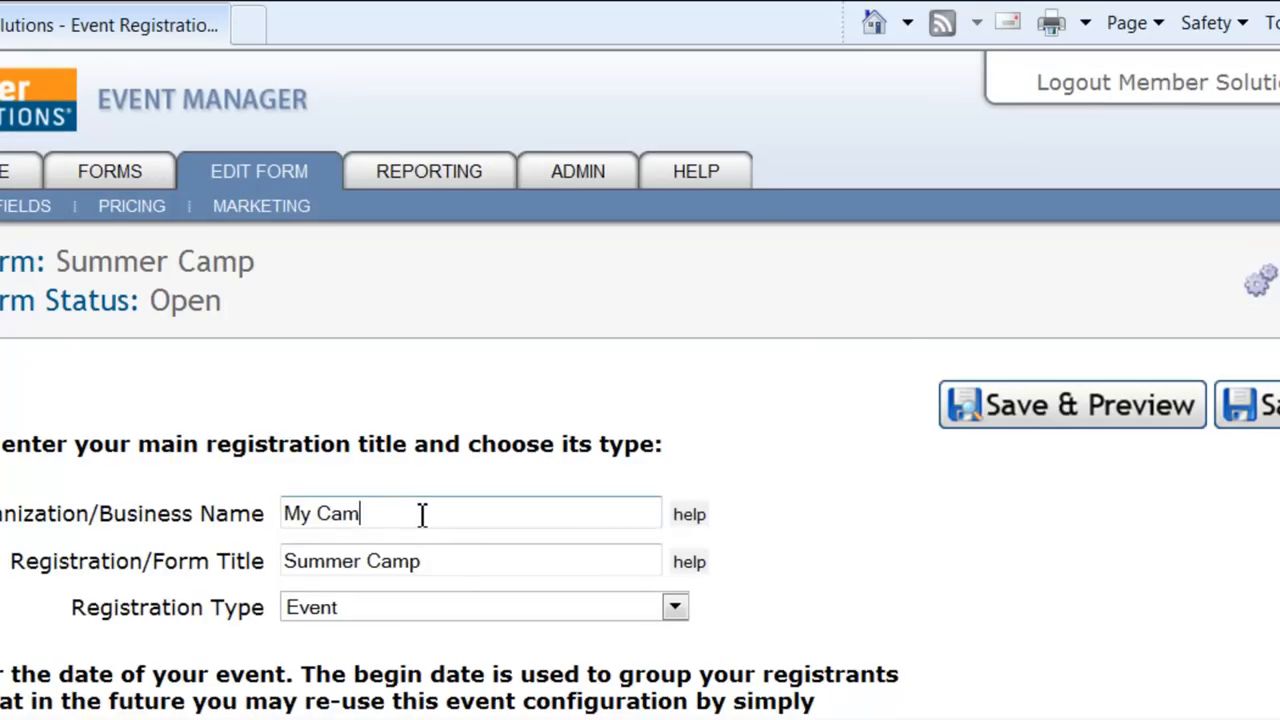
{"action": "type", "text": "p Name Here"}
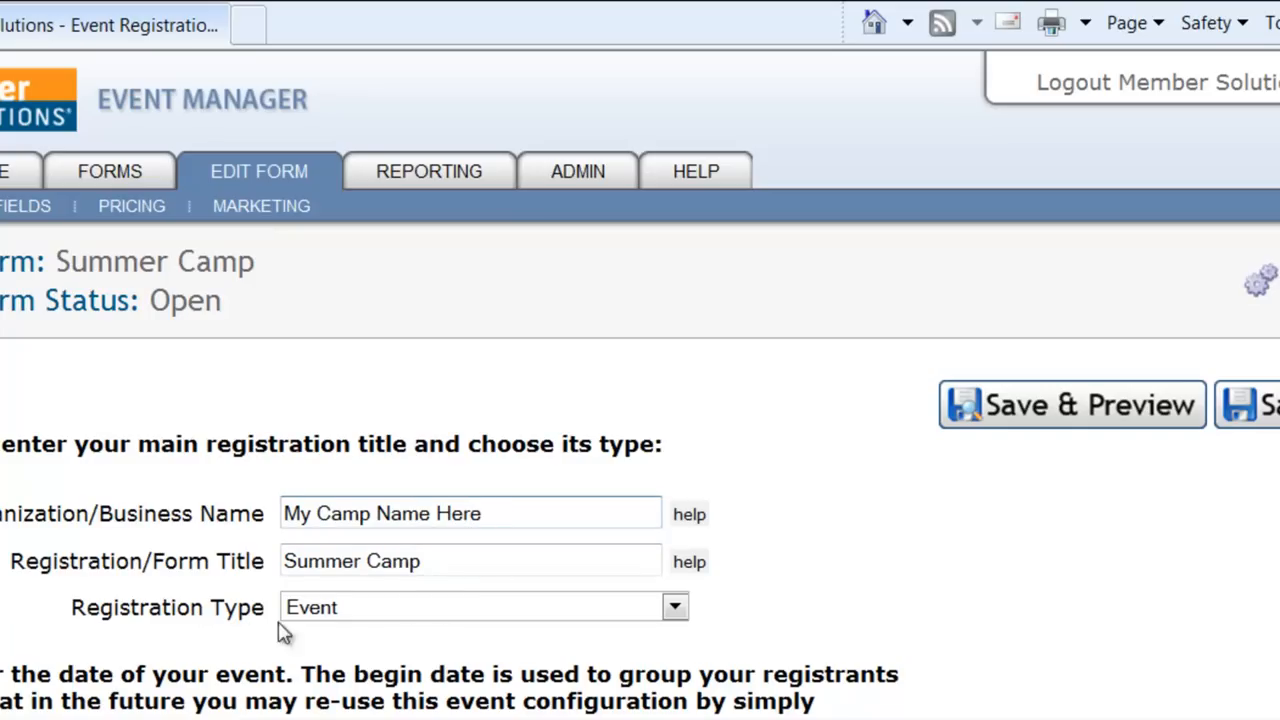
{"action": "left_click", "coordinate": [676, 608]}
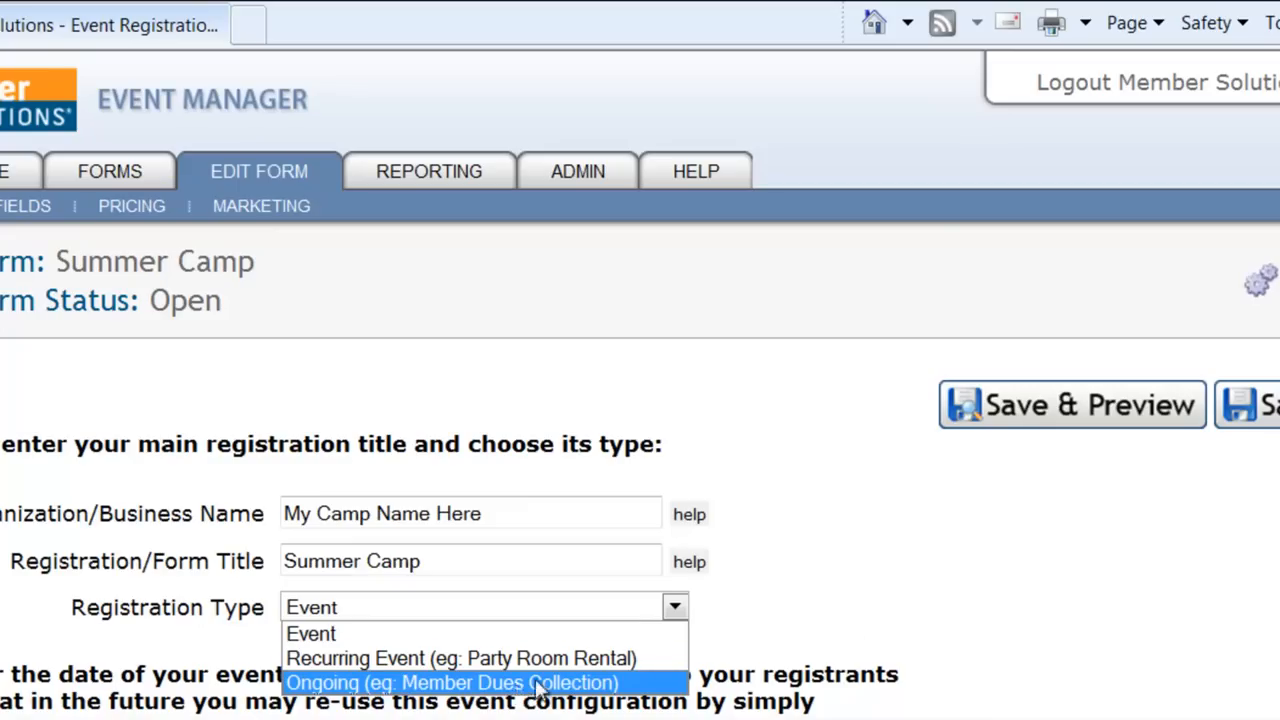
{"action": "left_click", "coordinate": [1205, 560]}
{"action": "scroll", "coordinate": [491, 409], "scroll_direction": "down", "scroll_amount": 5}
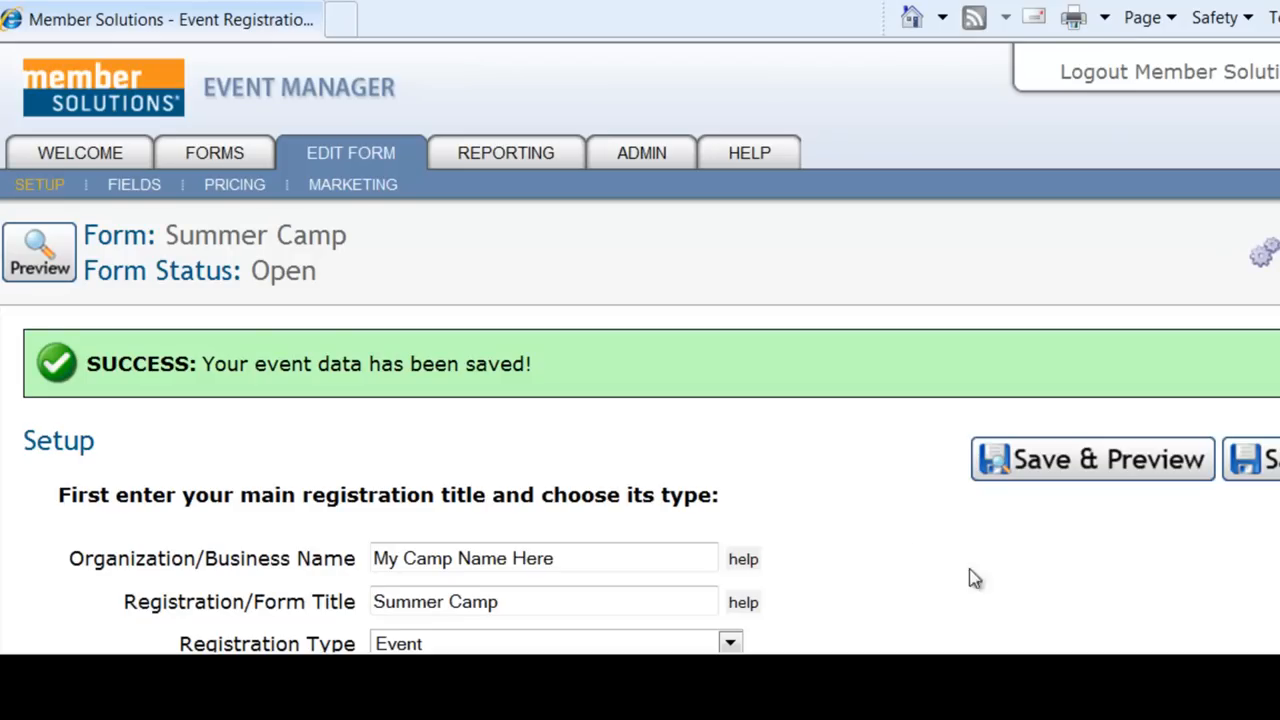
{"action": "left_click", "coordinate": [1033, 463]}
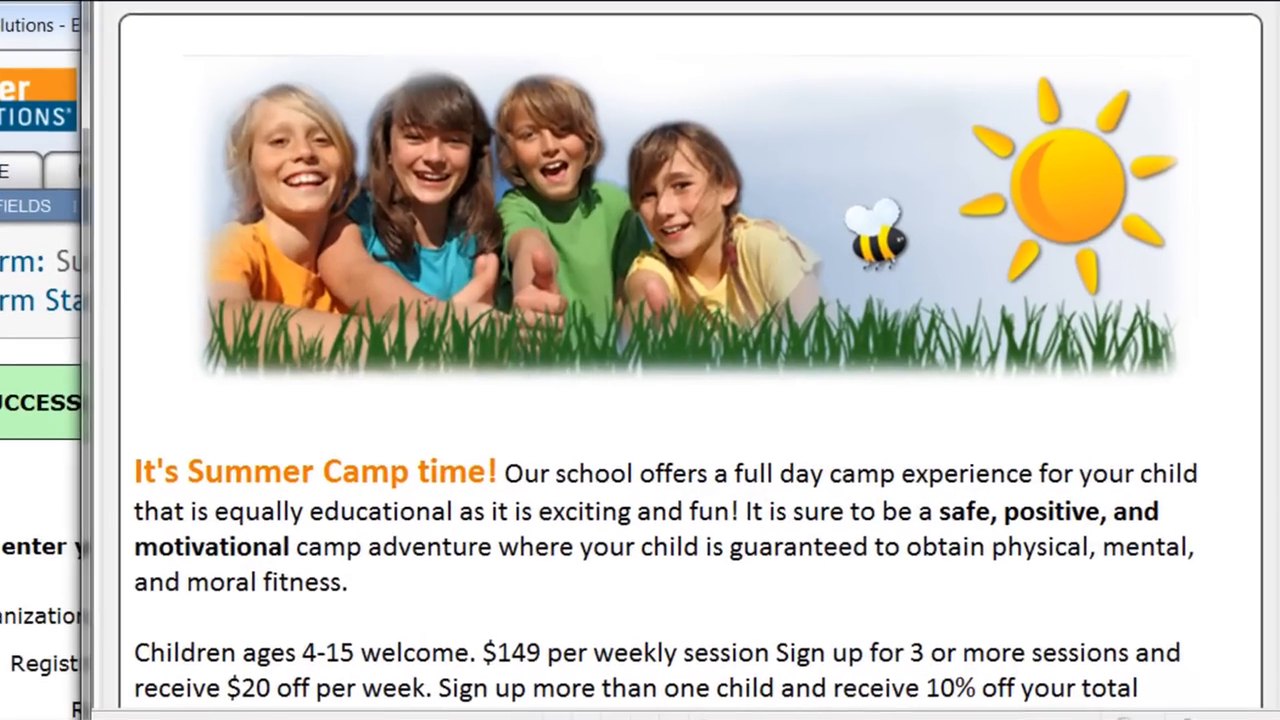
Examine the Summer Camp form preview, including its description, registrant fields, camp dates, emergency contact and terms, and return to the form setup.
{"action": "scroll", "coordinate": [1272, 232], "scroll_direction": "down", "scroll_amount": 6}
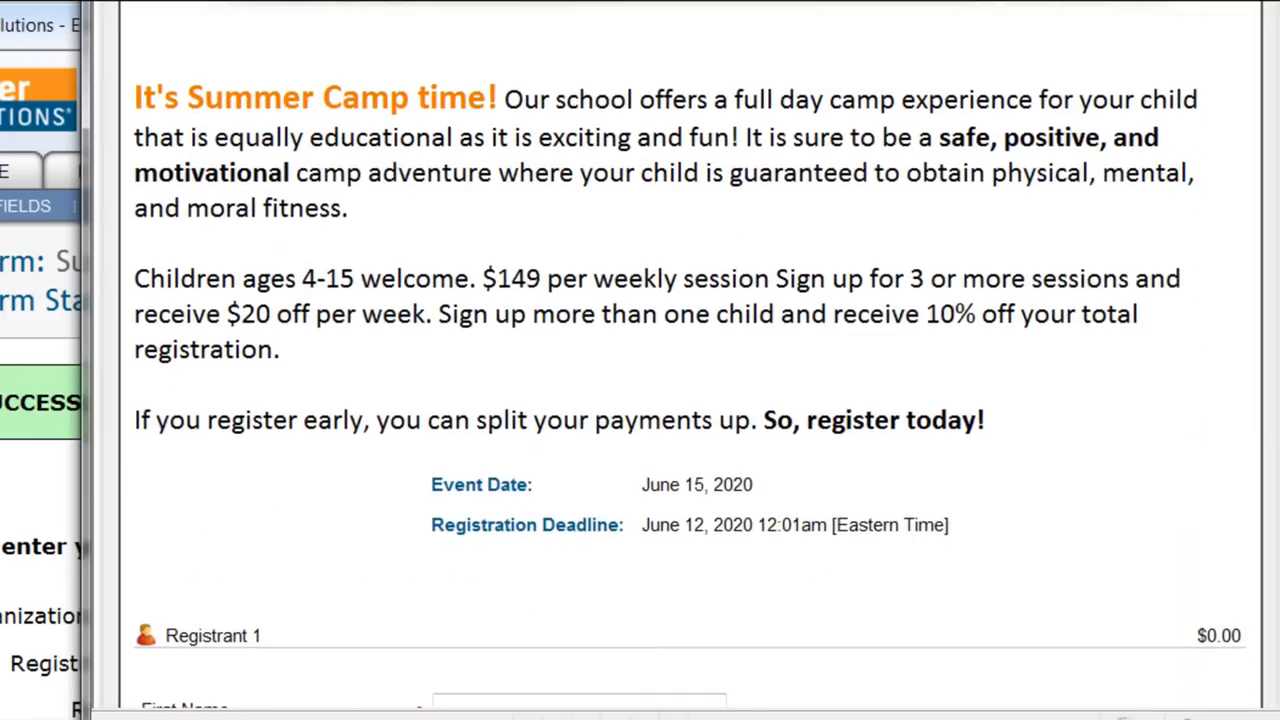
{"action": "scroll", "coordinate": [1272, 232], "scroll_direction": "down", "scroll_amount": 5}
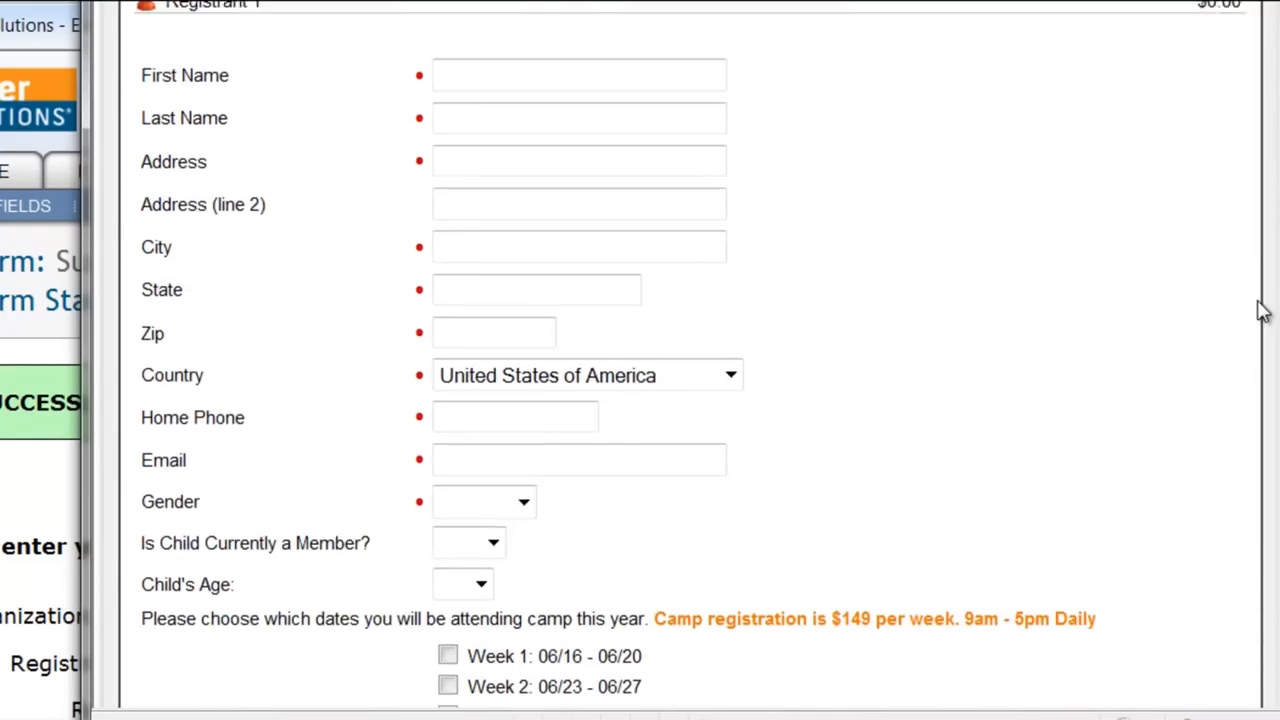
{"action": "scroll", "coordinate": [1247, 355], "scroll_direction": "down", "scroll_amount": 5}
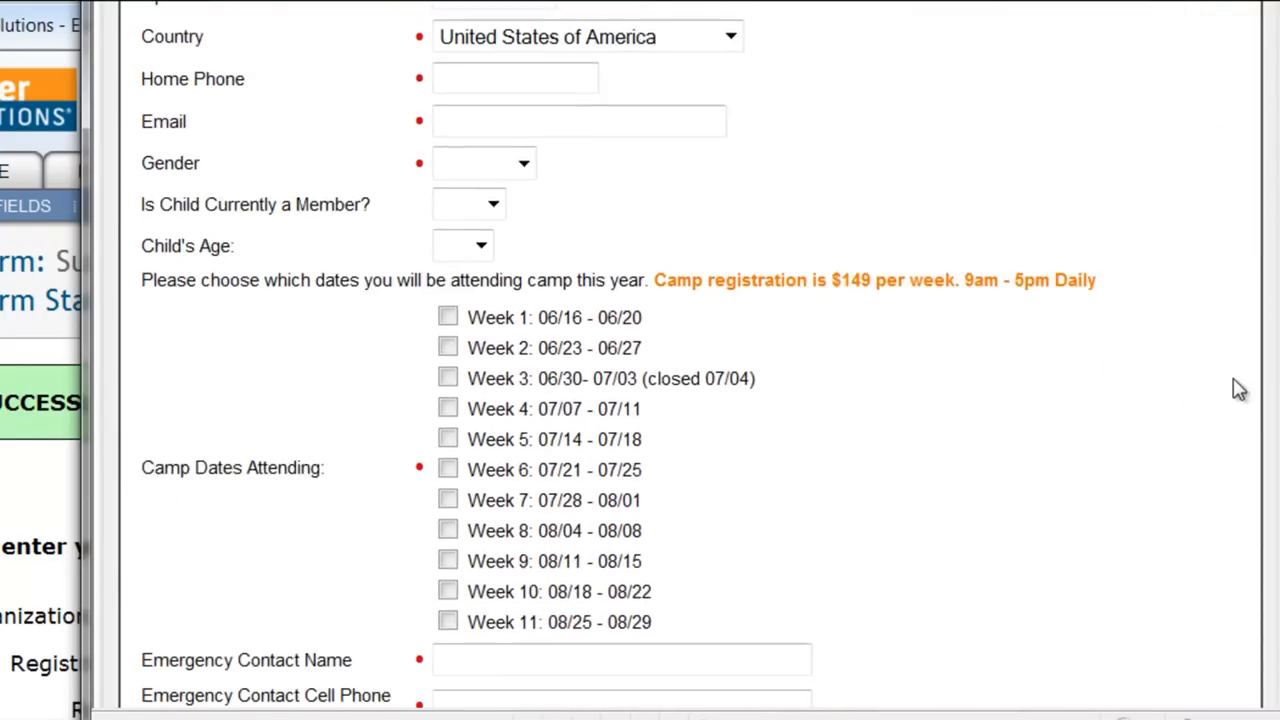
{"action": "scroll", "coordinate": [1215, 480], "scroll_direction": "down", "scroll_amount": 3}
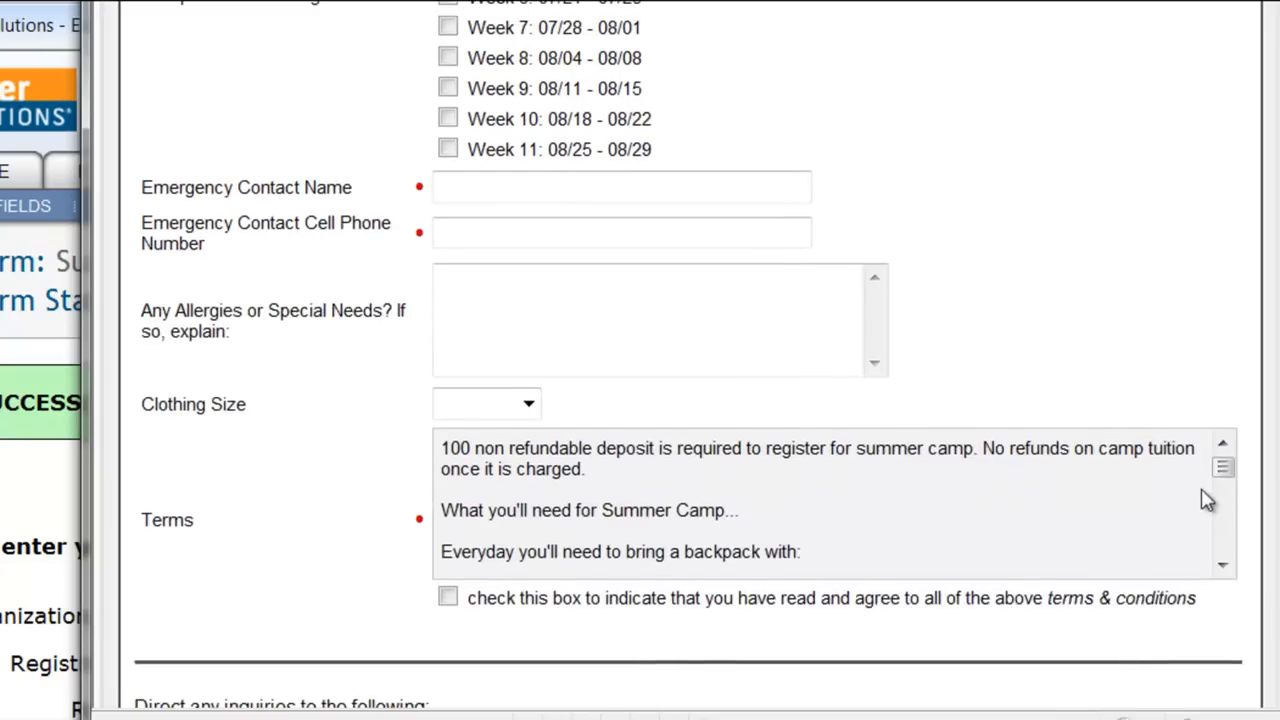
{"action": "scroll", "coordinate": [1197, 534], "scroll_direction": "up", "scroll_amount": 3}
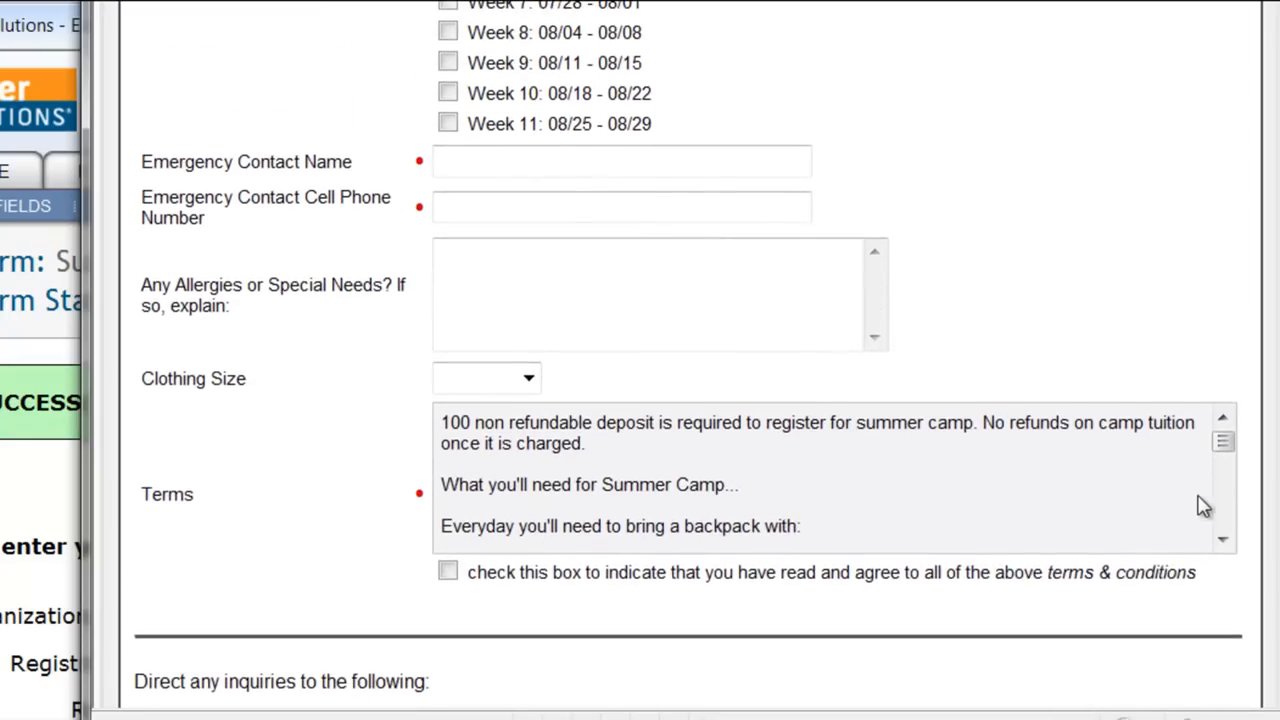
{"action": "scroll", "coordinate": [1213, 470], "scroll_direction": "up", "scroll_amount": 2}
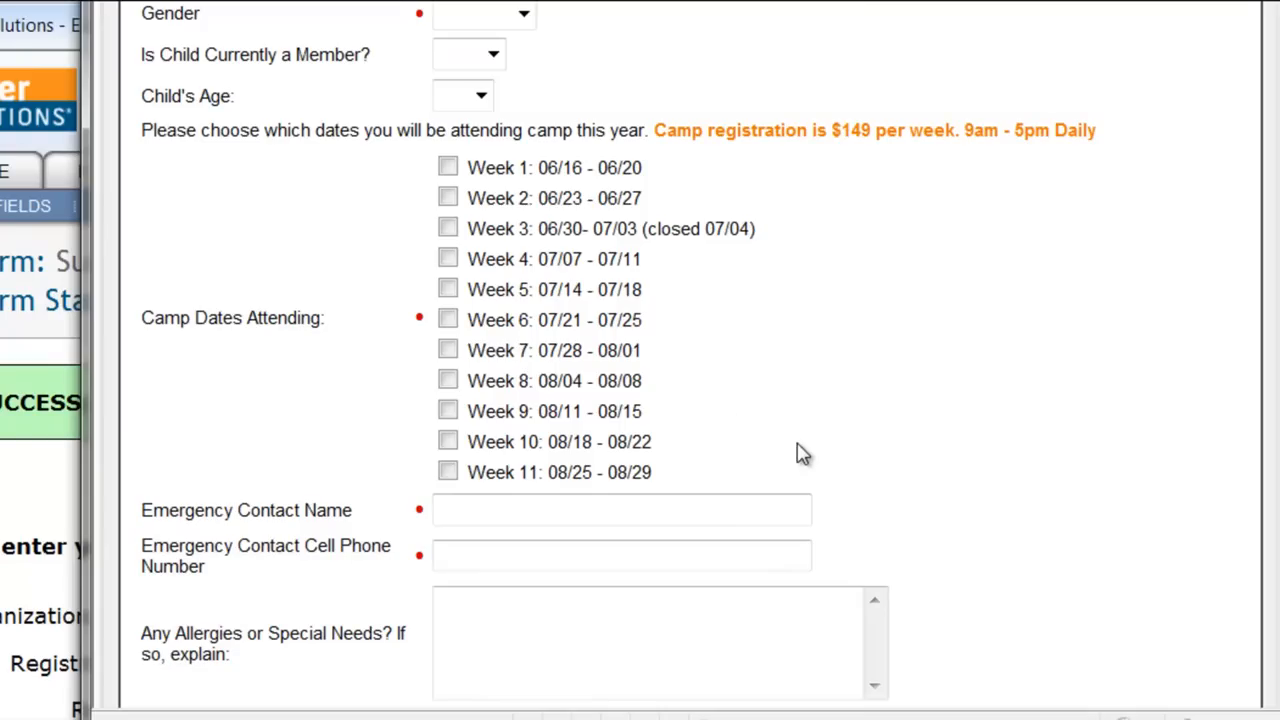
{"action": "scroll", "coordinate": [1194, 348], "scroll_direction": "up", "scroll_amount": 2}
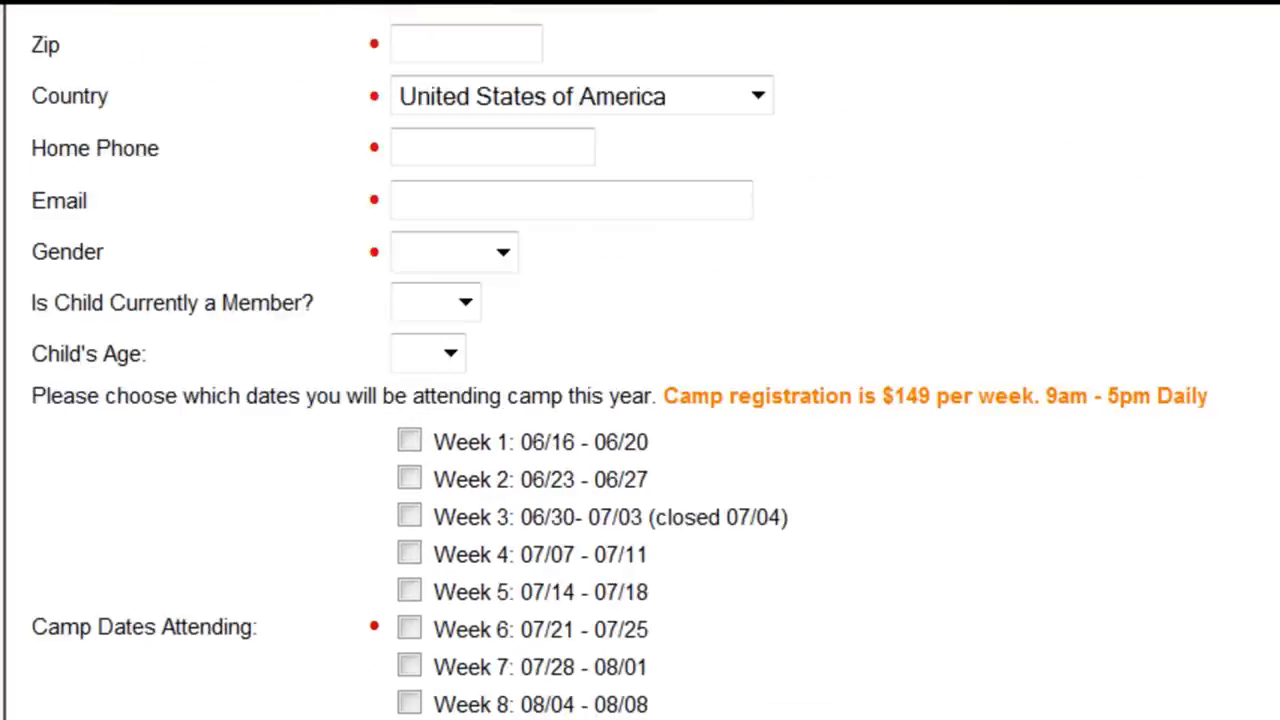
{"action": "scroll", "coordinate": [640, 360], "scroll_direction": "up", "scroll_amount": 12}
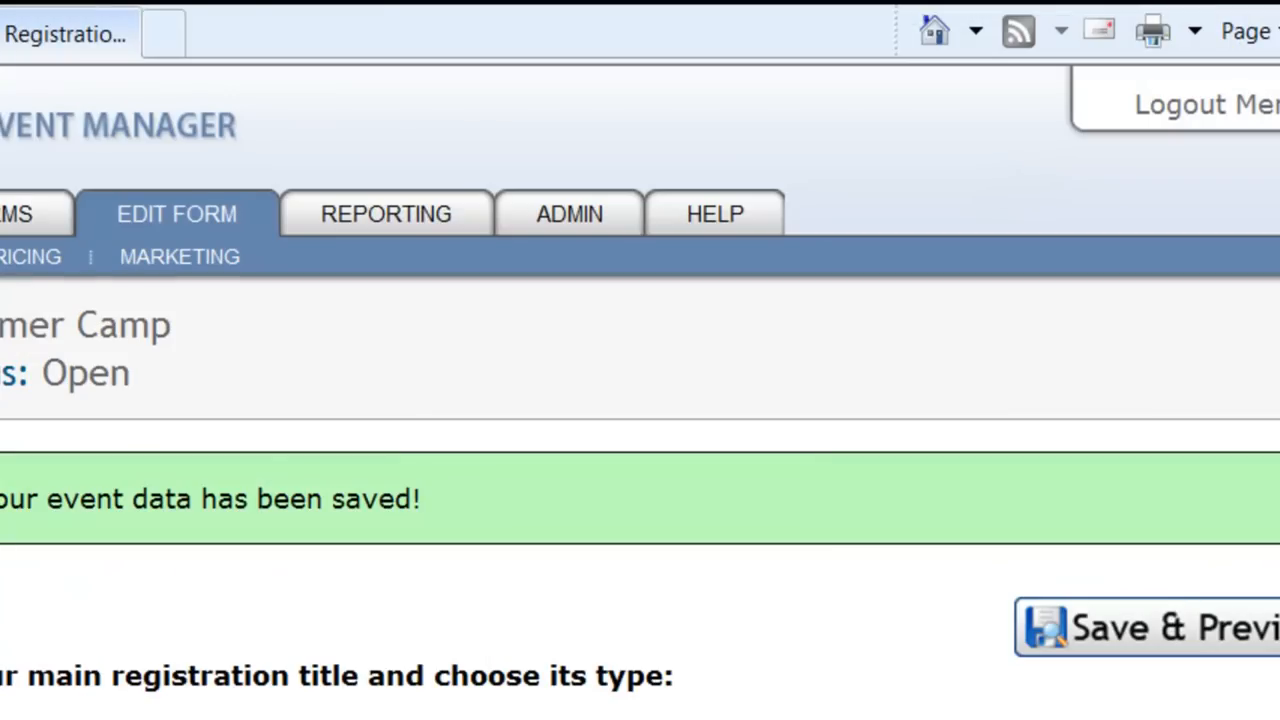
Open the form header for customizing and select its banner image.
{"action": "scroll", "coordinate": [640, 400], "scroll_direction": "down", "scroll_amount": 10}
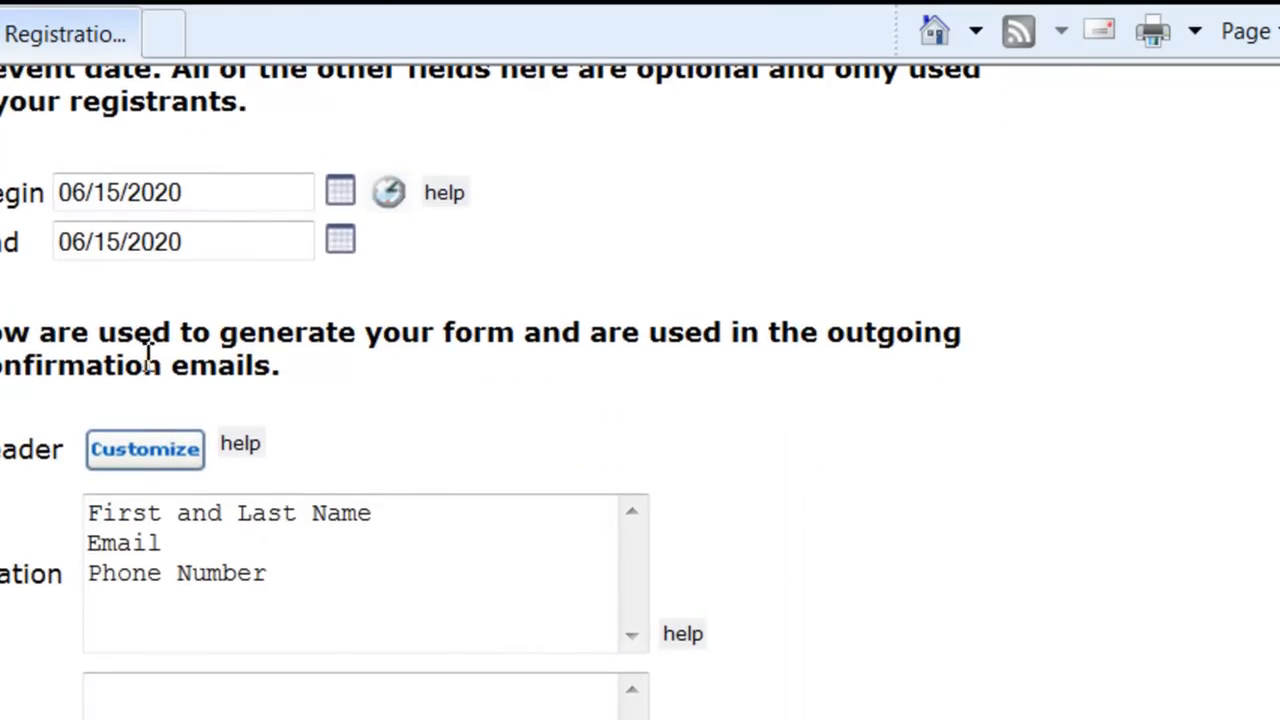
{"action": "left_click", "coordinate": [165, 455]}
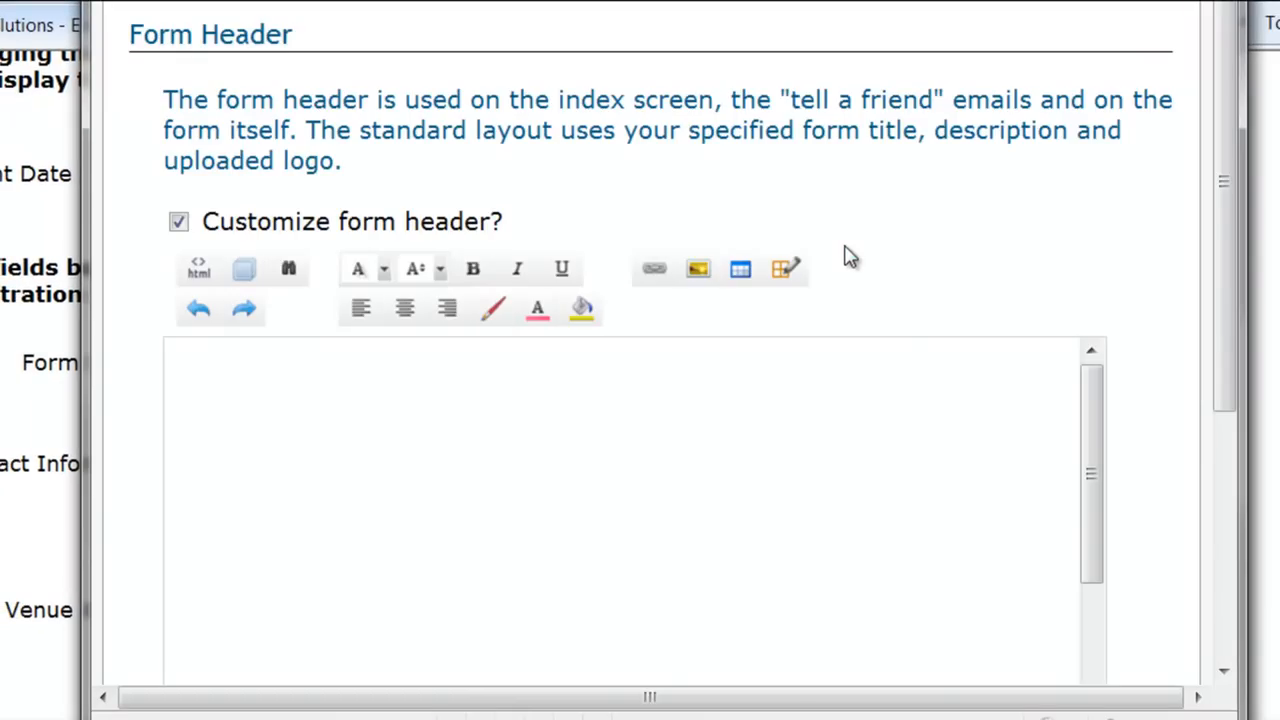
{"action": "left_click_drag", "start_coordinate": [1218, 220], "coordinate": [1218, 318]}
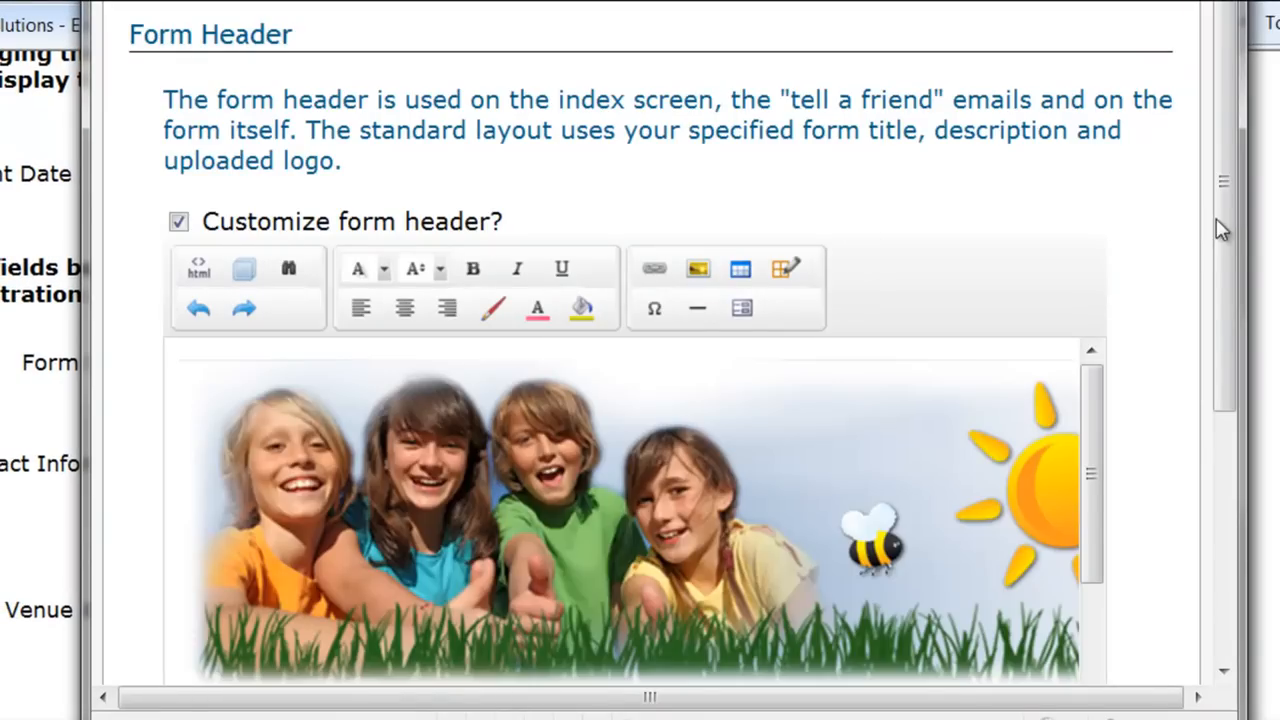
{"action": "left_click", "coordinate": [684, 432]}
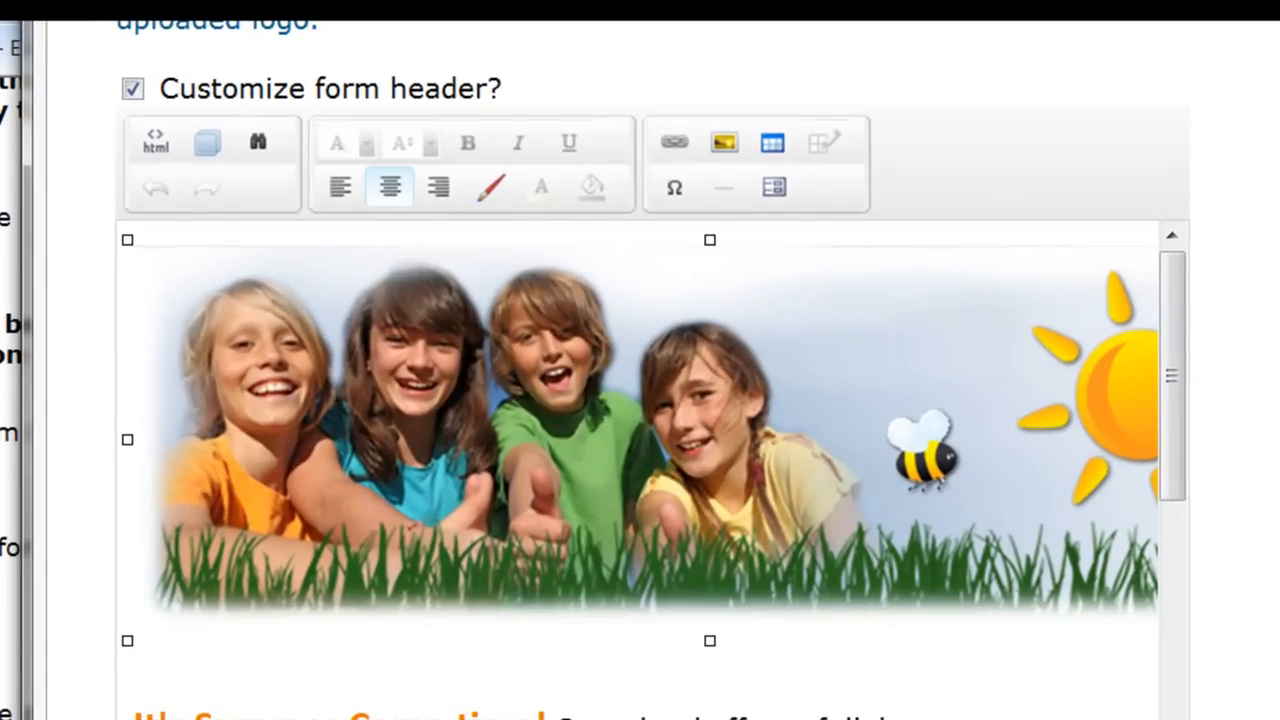
Review the editable Summer Camp description in the form header, and save and close the header editor.
{"action": "scroll", "coordinate": [652, 370], "scroll_direction": "down", "scroll_amount": 3}
{"action": "left_click_drag", "start_coordinate": [1172, 274], "coordinate": [1177, 417]}
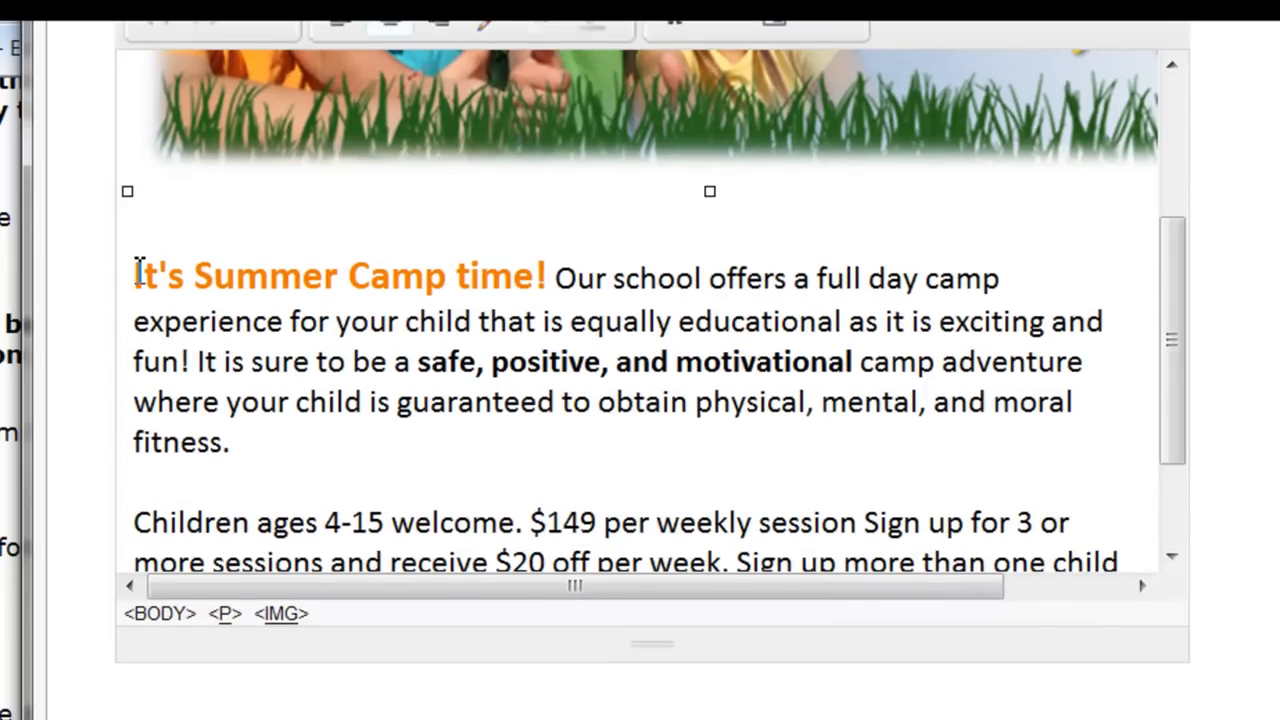
{"action": "left_click", "coordinate": [597, 280]}
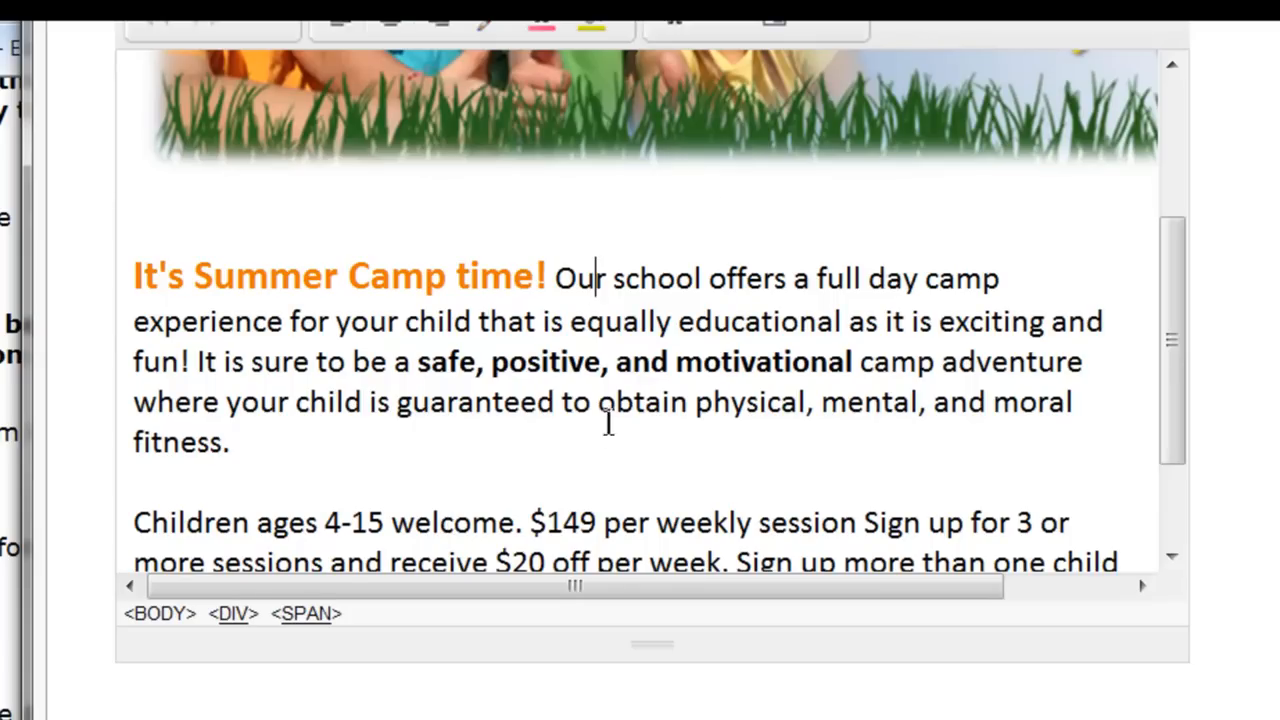
{"action": "left_click_drag", "start_coordinate": [623, 402], "coordinate": [541, 408]}
{"action": "left_click", "coordinate": [565, 348]}
{"action": "left_click_drag", "start_coordinate": [1168, 360], "coordinate": [1157, 470]}
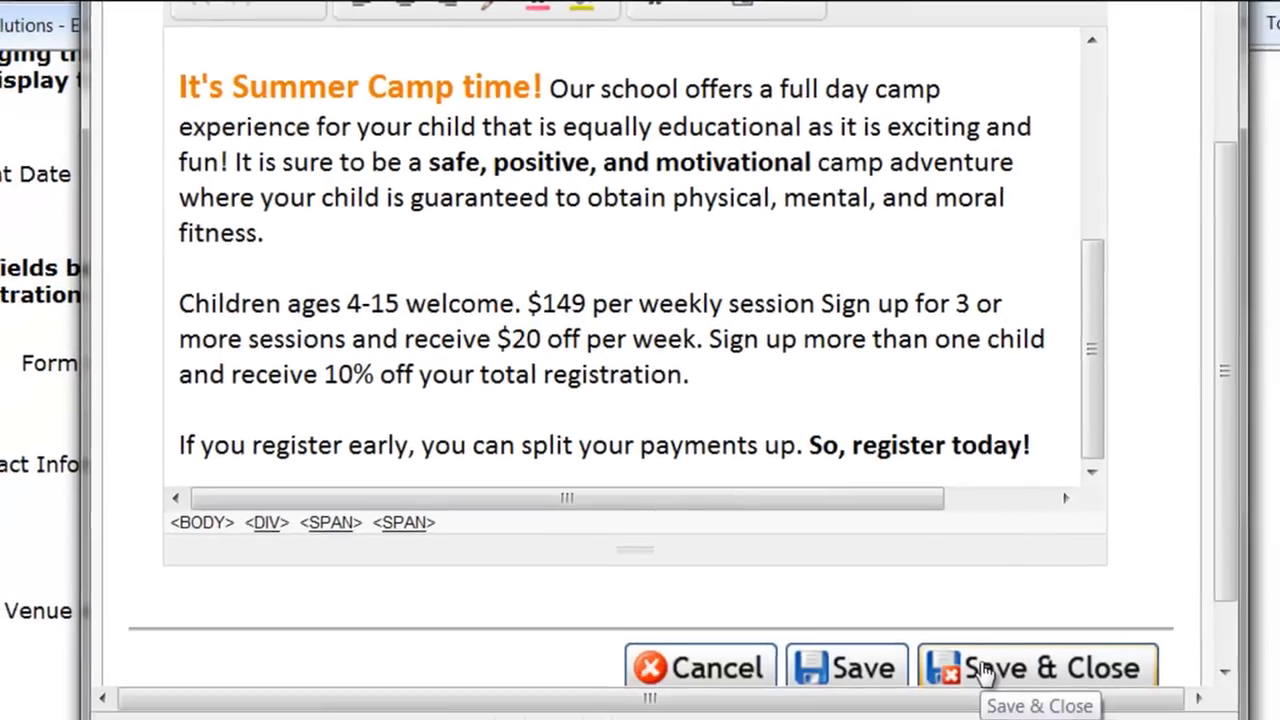
{"action": "left_click", "coordinate": [985, 670]}
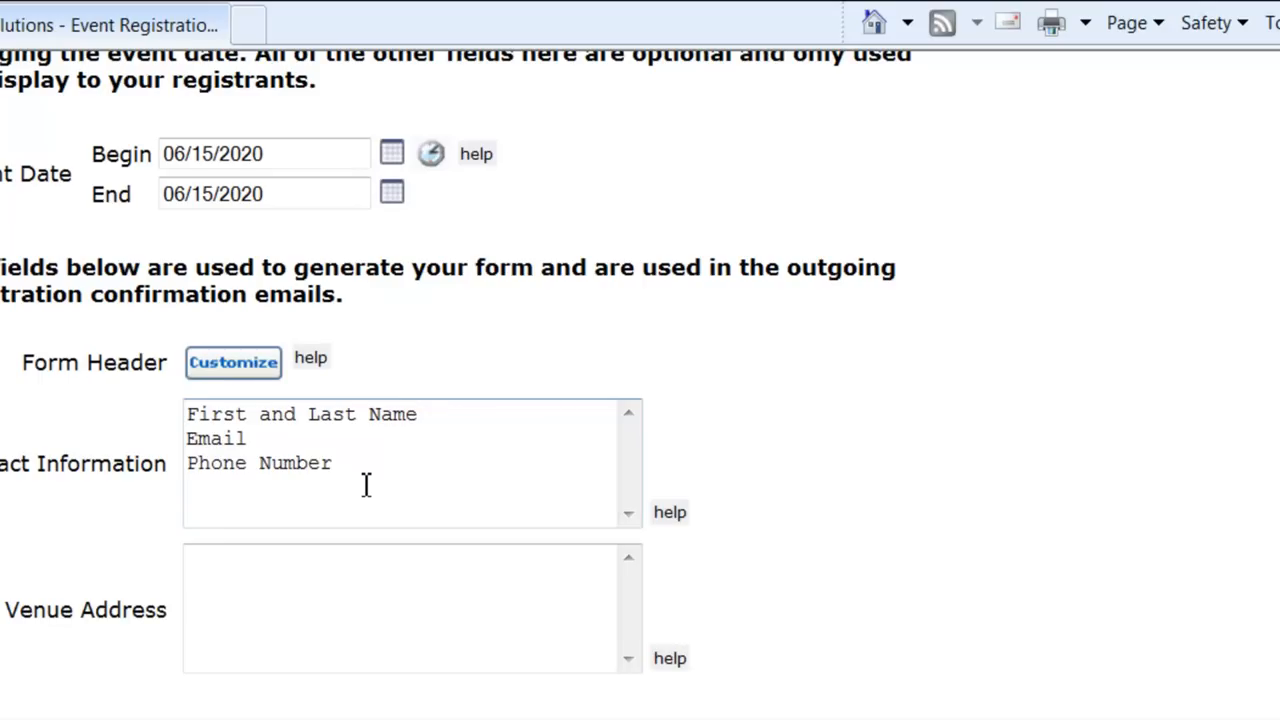
Review the Venue Address field and the Registration Control settings for status, access, time zone, registration period and capacity.
{"action": "left_click", "coordinate": [198, 607]}
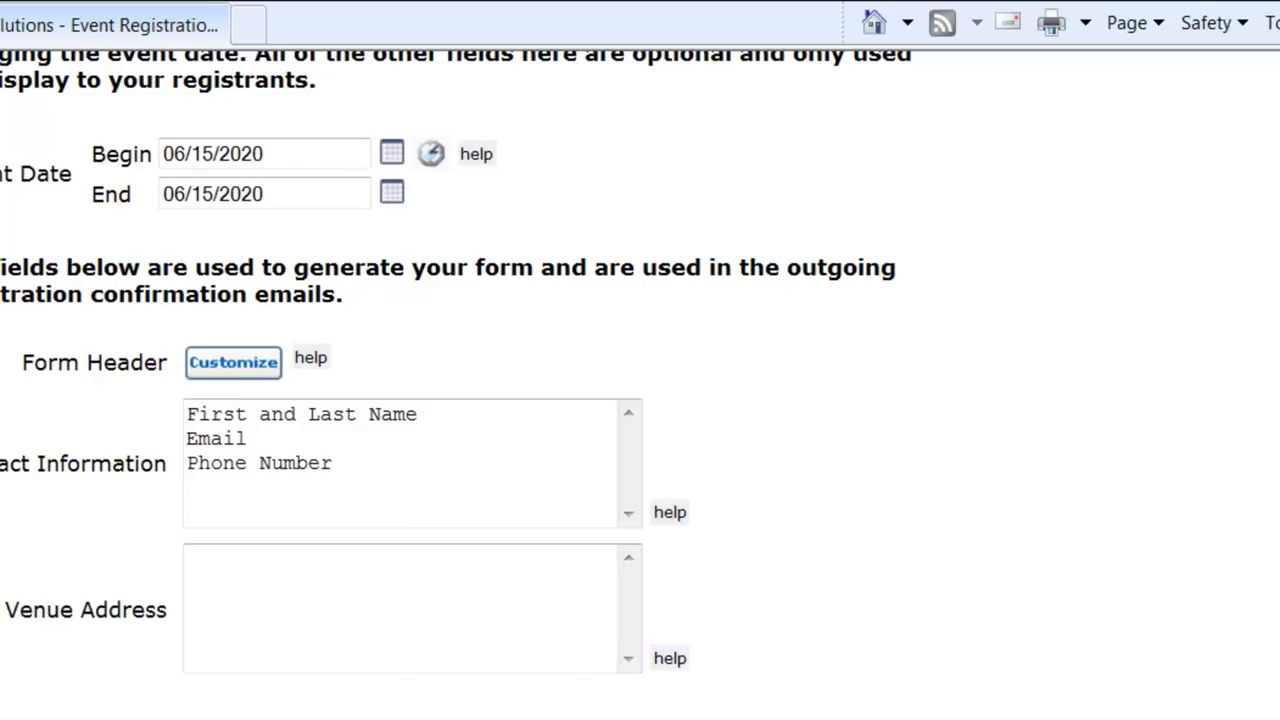
{"action": "scroll", "coordinate": [456, 369], "scroll_direction": "down", "scroll_amount": 1}
{"action": "scroll", "coordinate": [640, 384], "scroll_direction": "down", "scroll_amount": 6}
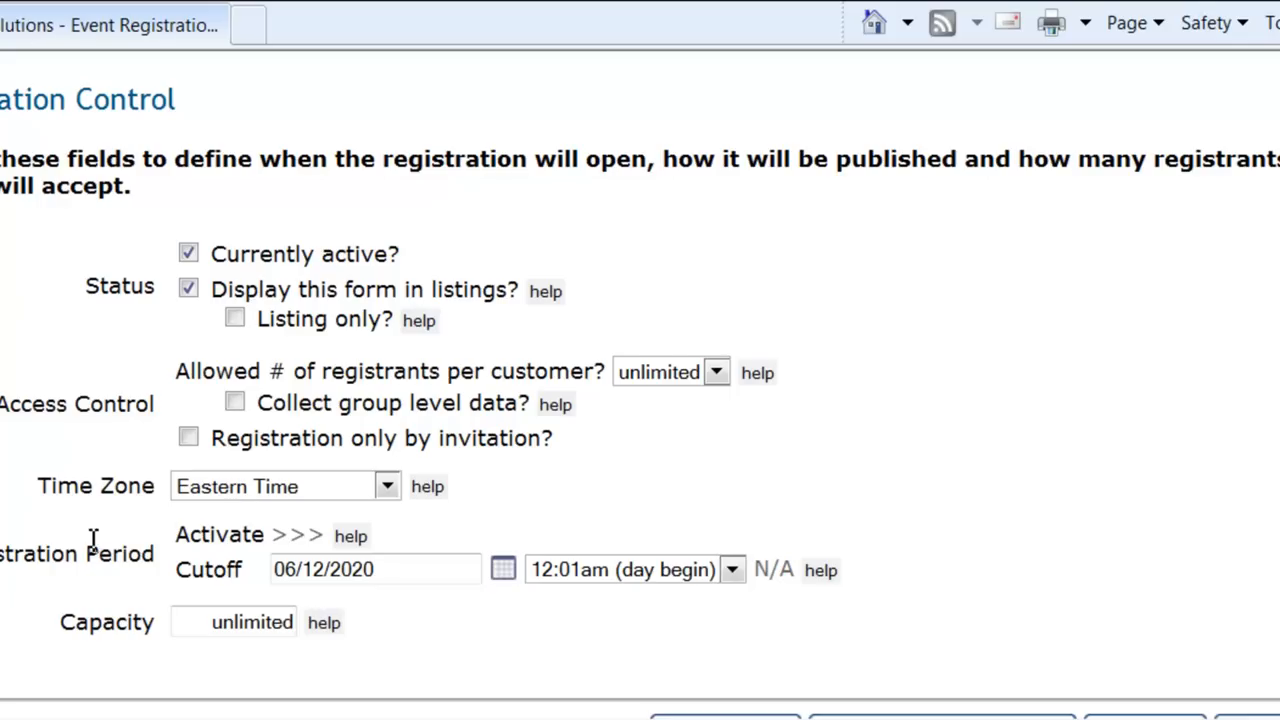
{"action": "scroll", "coordinate": [150, 540], "scroll_direction": "up", "scroll_amount": 1}
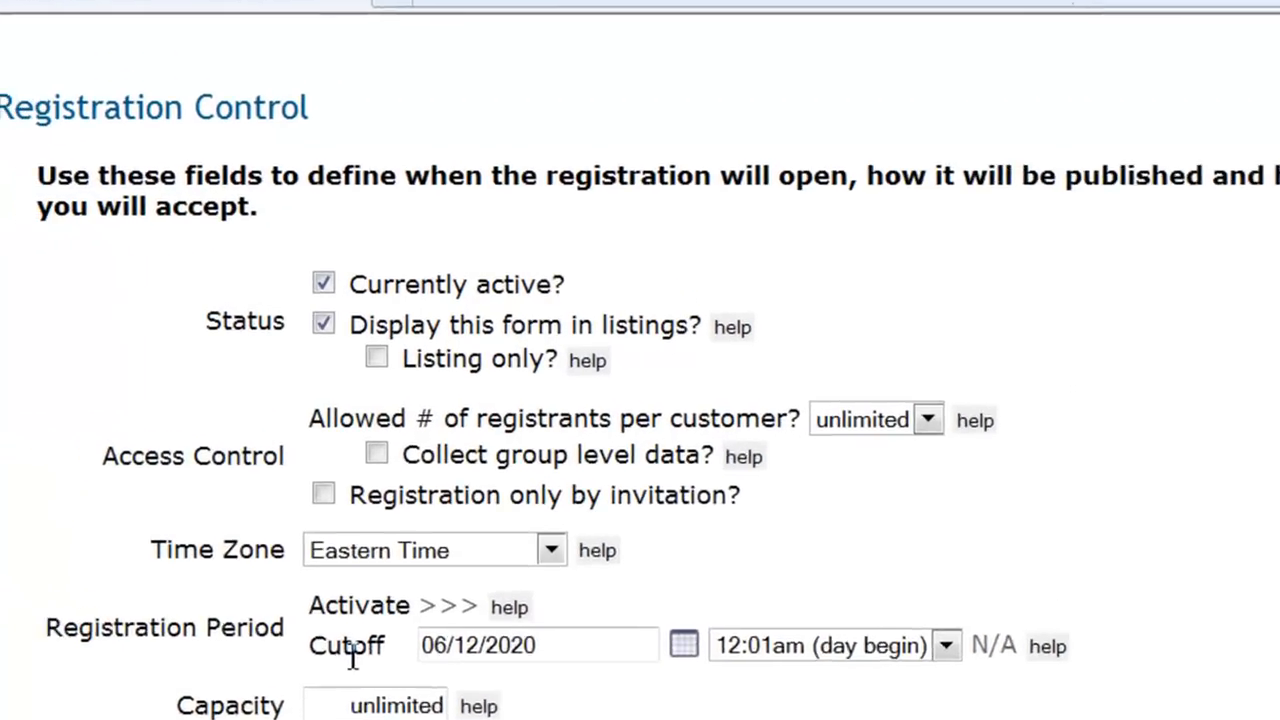
Show the activation date settings for the registration period and set the registration capacity to 50.
{"action": "left_click", "coordinate": [532, 628]}
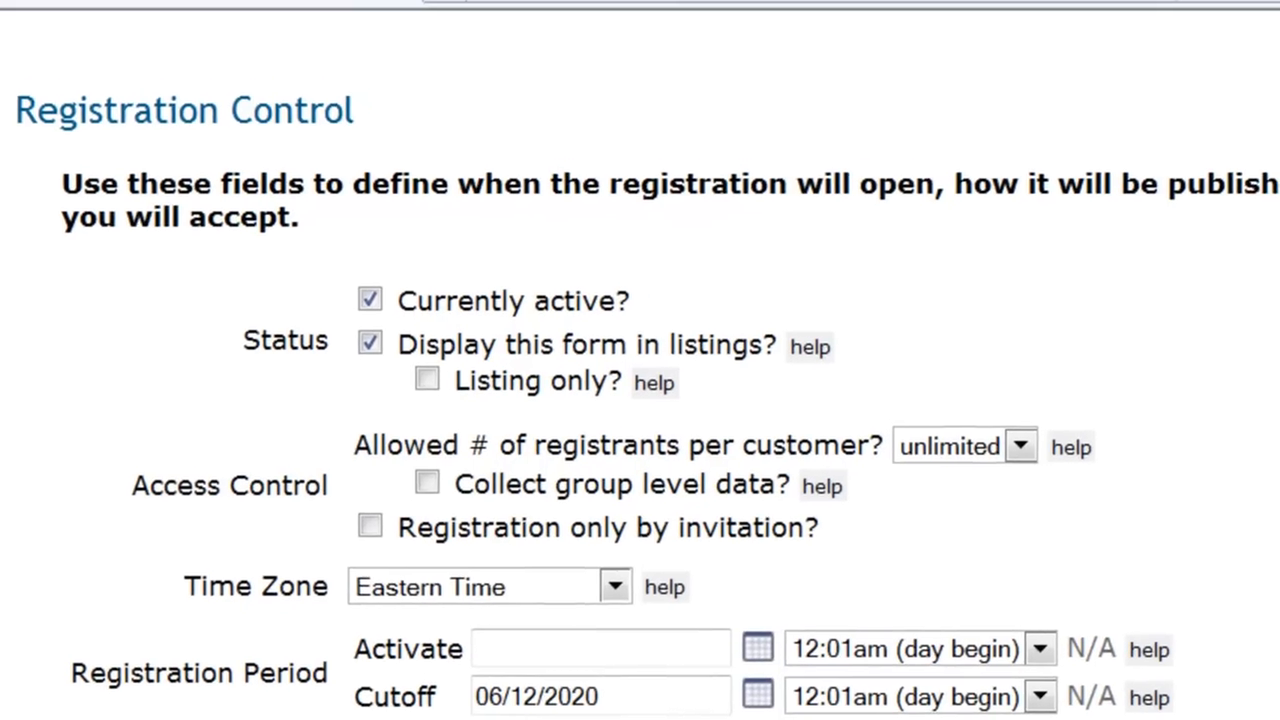
{"action": "scroll", "coordinate": [283, 692], "scroll_direction": "down", "scroll_amount": 3}
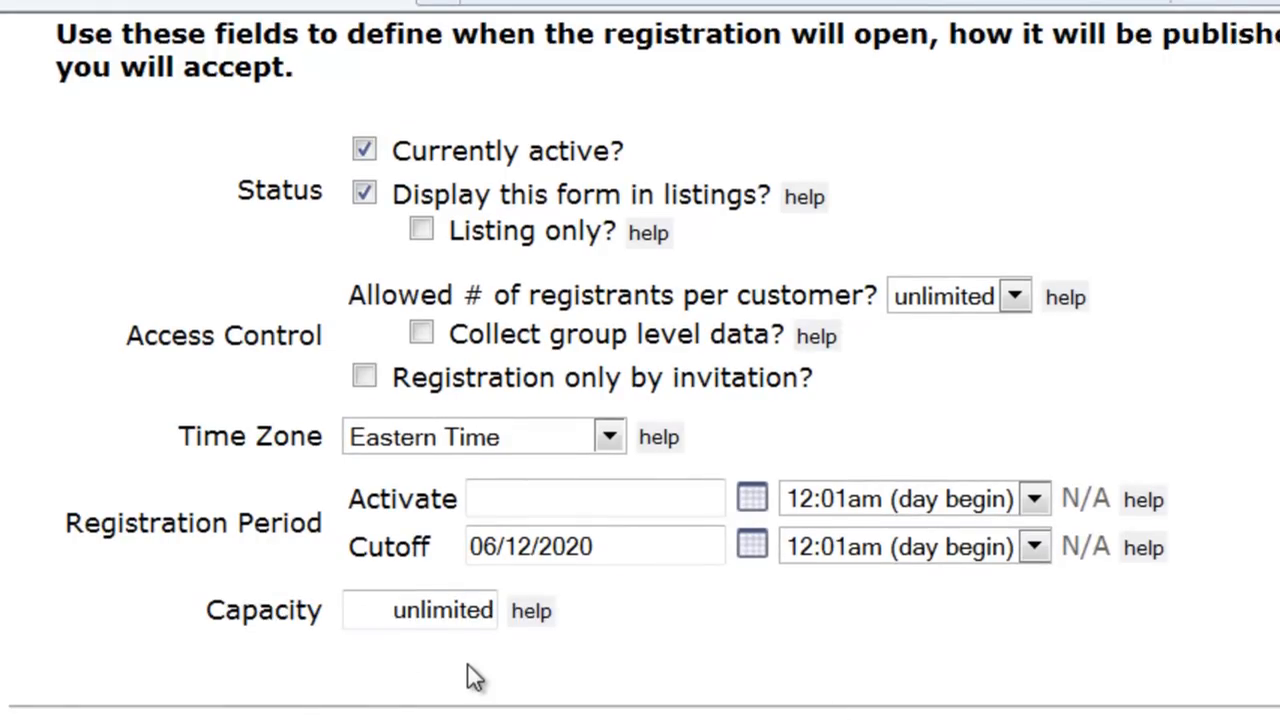
{"action": "left_click_drag", "start_coordinate": [394, 610], "coordinate": [514, 615]}
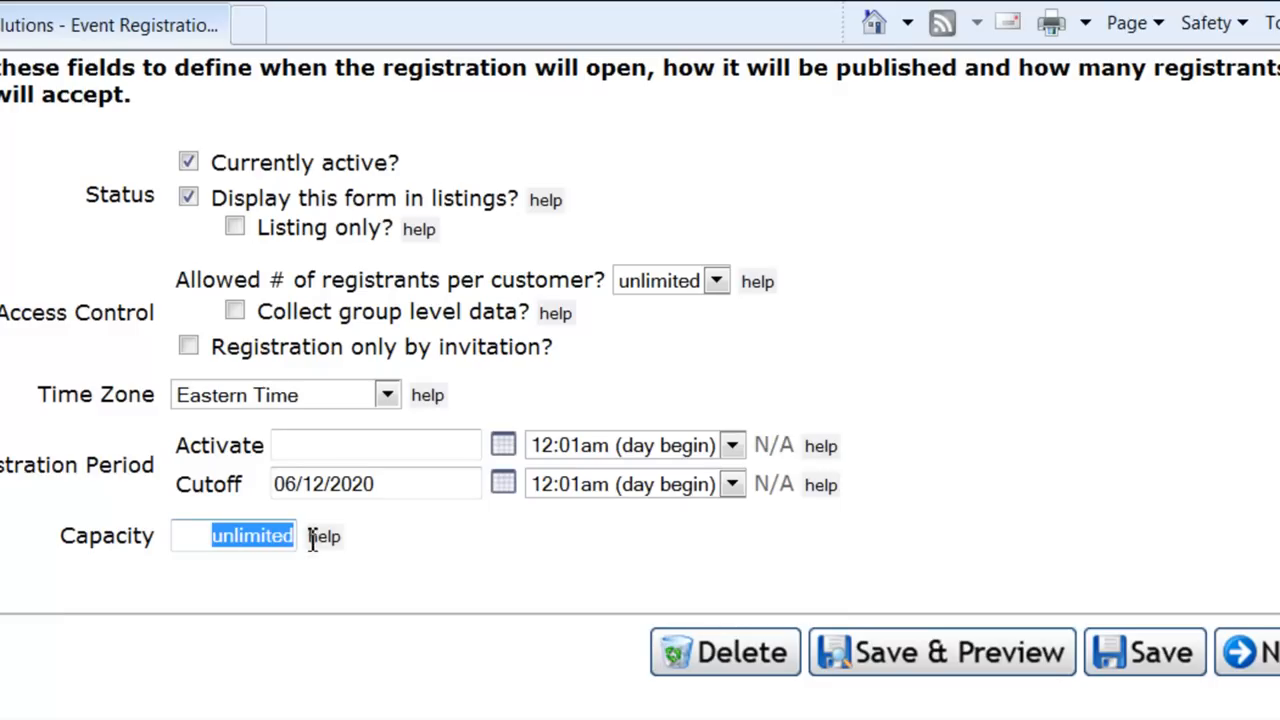
{"action": "type", "text": "50"}
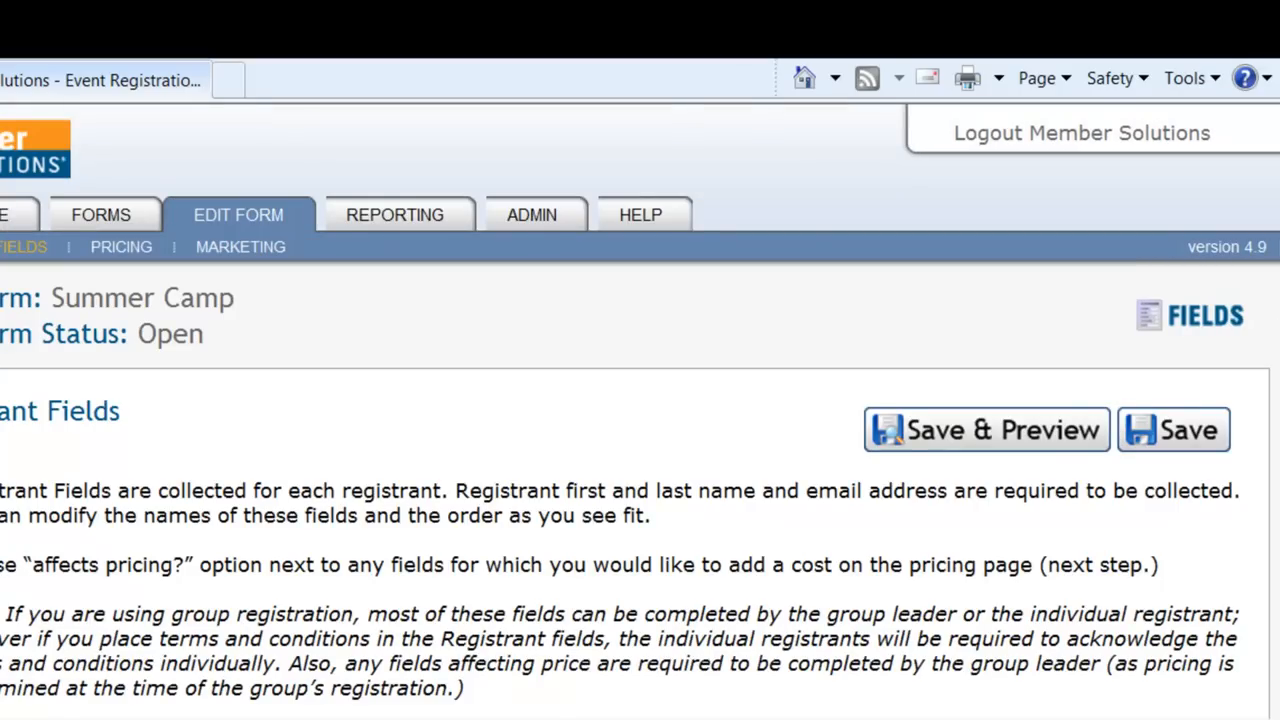
Examine the registrant fields on the Fields page, from the contact details through the custom dropdowns to the camp dates.
{"action": "scroll", "coordinate": [1278, 390], "scroll_direction": "down", "scroll_amount": 3}
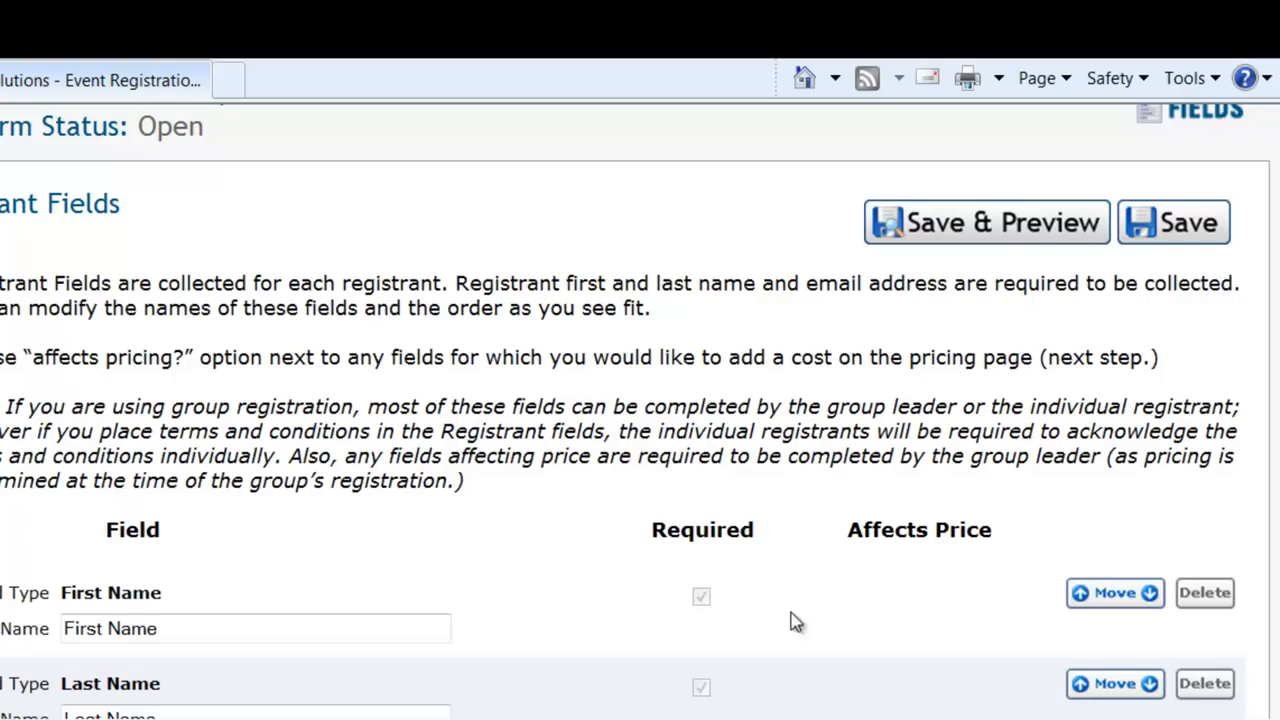
{"action": "scroll", "coordinate": [1278, 400], "scroll_direction": "down", "scroll_amount": 3}
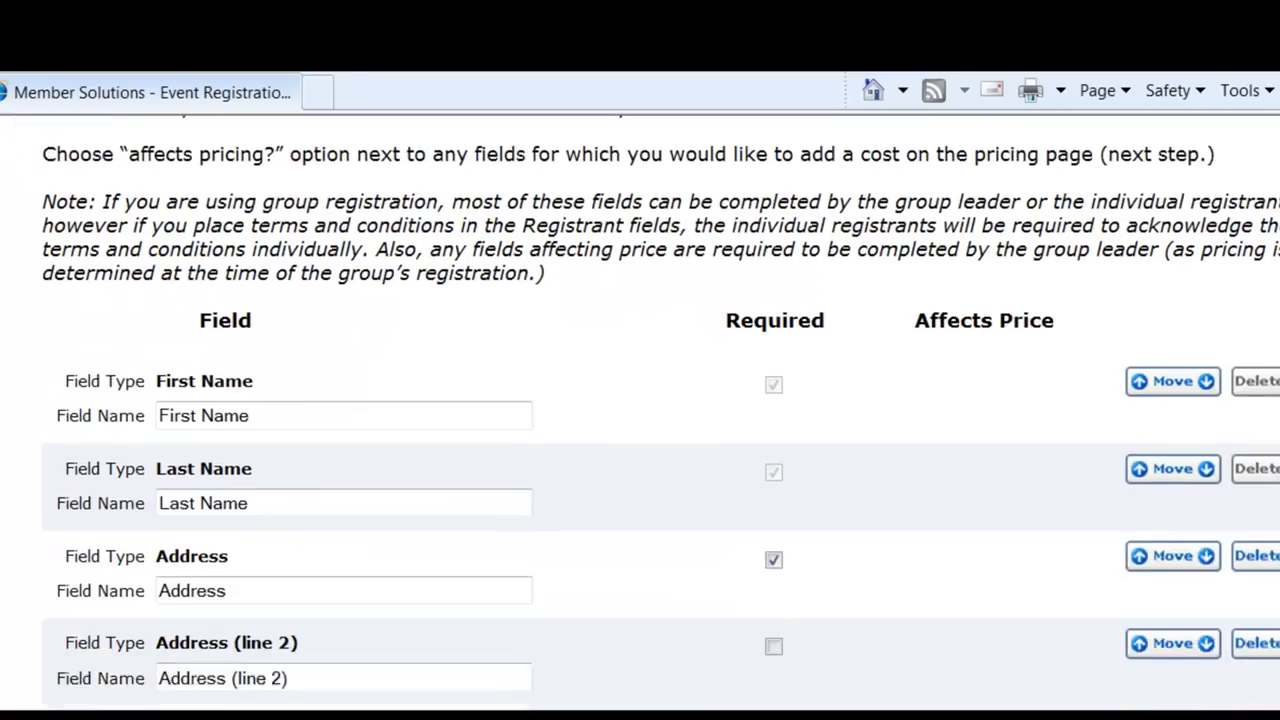
{"action": "scroll", "coordinate": [661, 410], "scroll_direction": "down", "scroll_amount": 3}
{"action": "scroll", "coordinate": [661, 410], "scroll_direction": "up", "scroll_amount": 1}
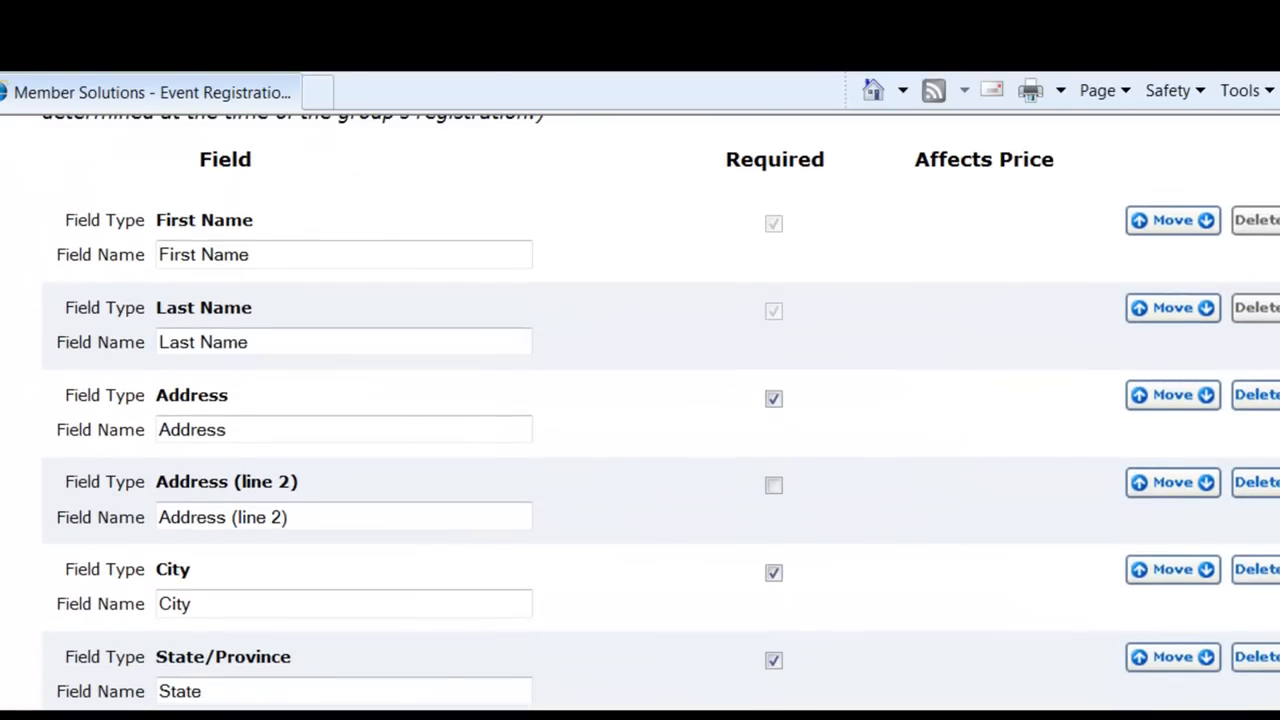
{"action": "scroll", "coordinate": [661, 413], "scroll_direction": "down", "scroll_amount": 5}
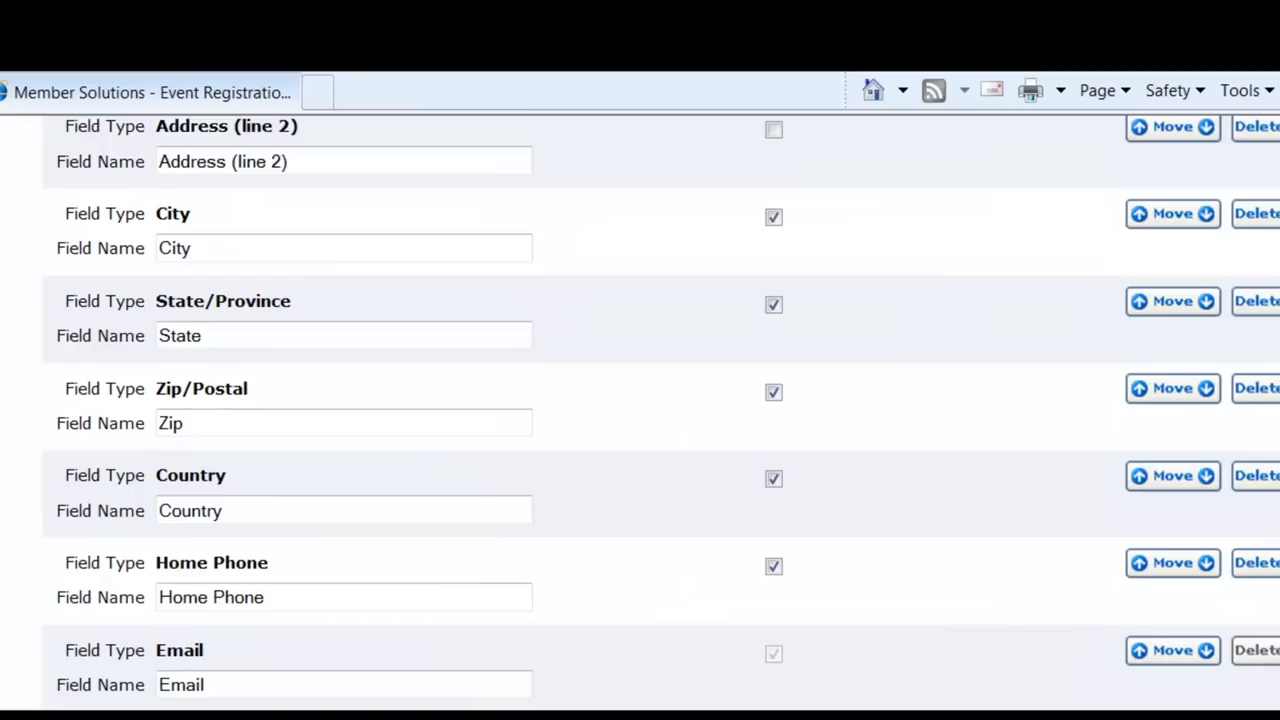
{"action": "scroll", "coordinate": [661, 411], "scroll_direction": "down", "scroll_amount": 6}
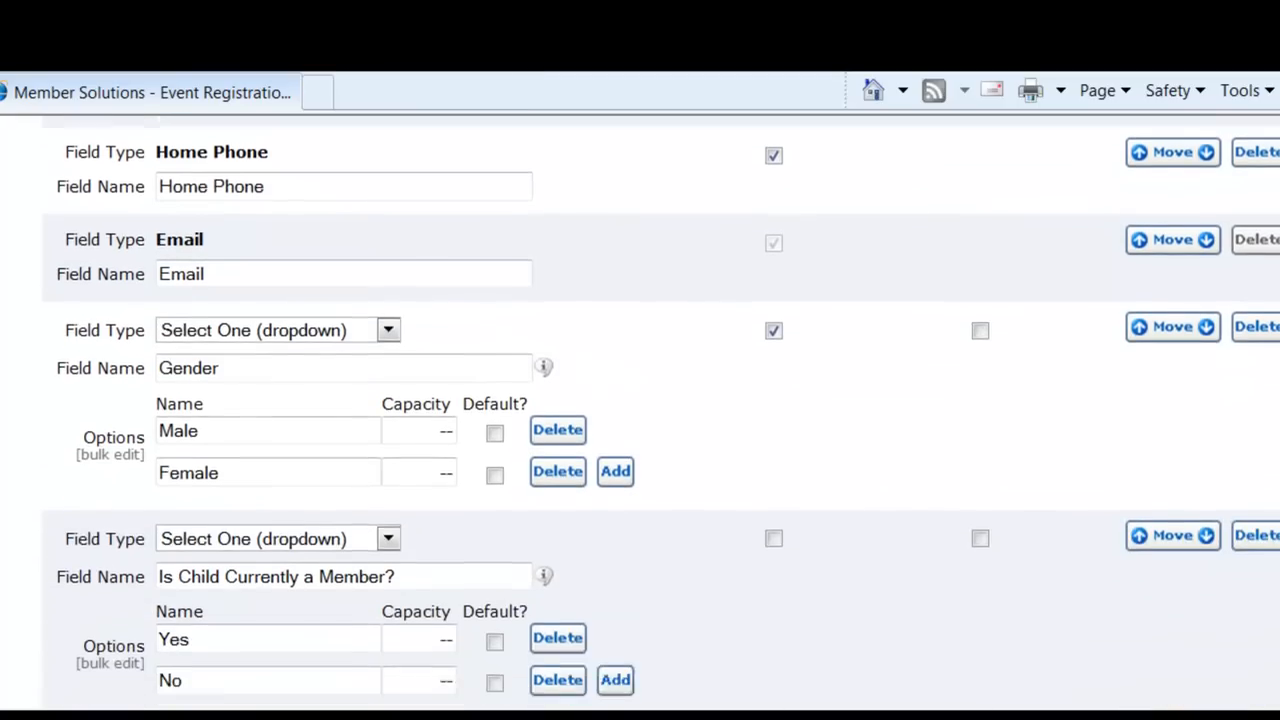
{"action": "scroll", "coordinate": [661, 411], "scroll_direction": "down", "scroll_amount": 14}
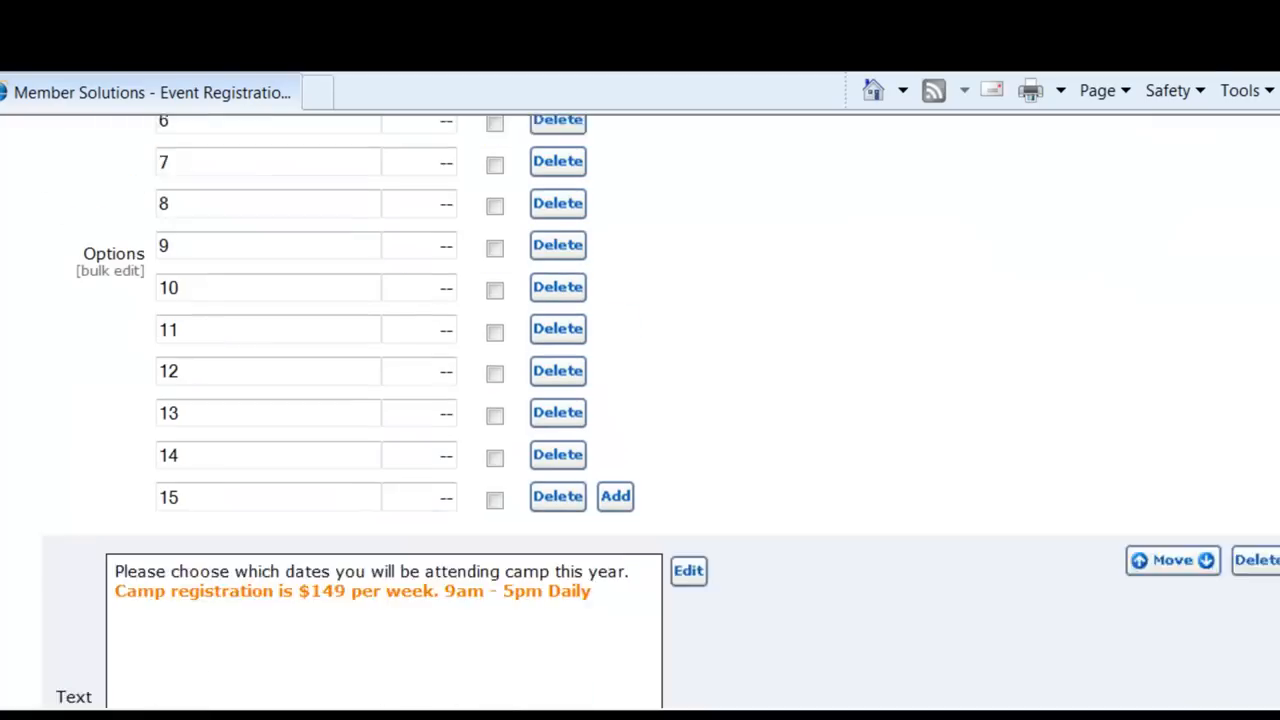
{"action": "scroll", "coordinate": [661, 411], "scroll_direction": "down", "scroll_amount": 1}
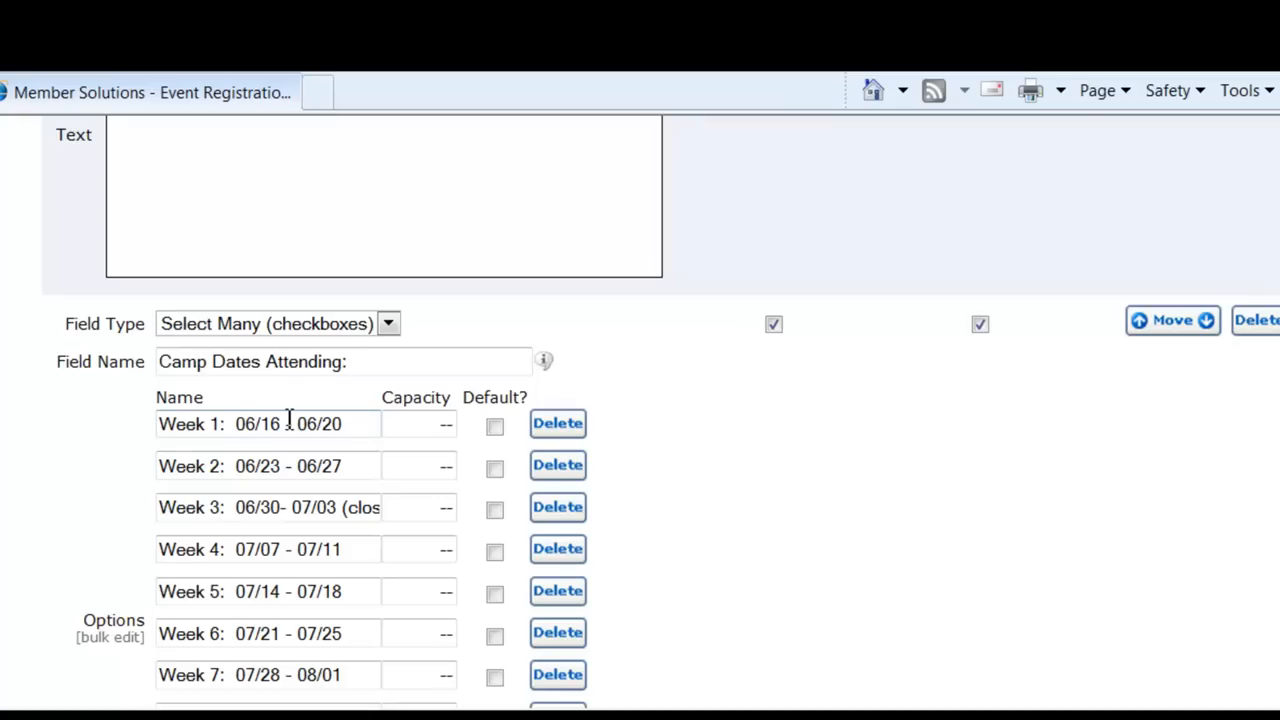
Change the dates of the Week 1 option under Camp Dates Attending to 07/15 - 07/21.
{"action": "left_click", "coordinate": [256, 424]}
{"action": "key", "text": "BackSpace"}
{"action": "key", "text": "BackSpace"}
{"action": "type", "text": "07"}
{"action": "left_click", "coordinate": [280, 426]}
{"action": "key", "text": "BackSpace"}
{"action": "type", "text": "5"}
{"action": "left_click", "coordinate": [357, 425]}
{"action": "key", "text": "BackSpace"}
{"action": "key", "text": "BackSpace"}
{"action": "key", "text": "BackSpace"}
{"action": "key", "text": "BackSpace"}
{"action": "type", "text": "7/21"}
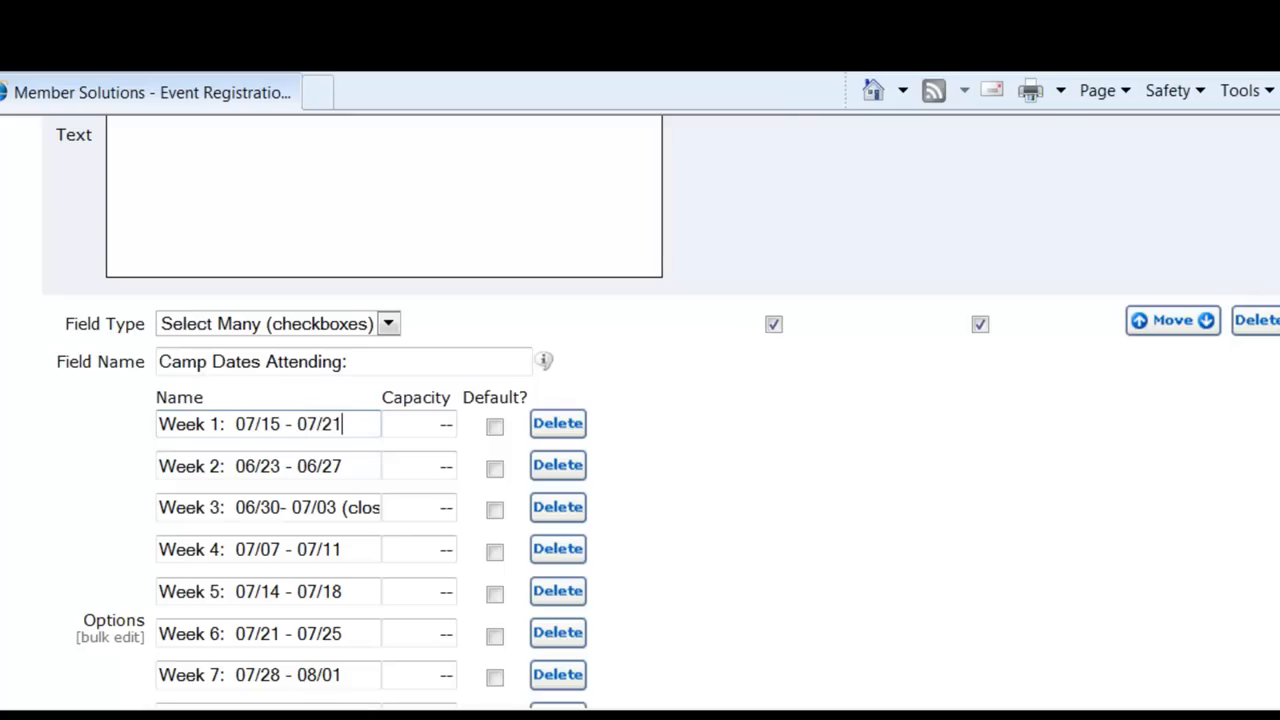
Try to reposition the Emergency Contact Name field within the list of registrant fields.
{"action": "scroll", "coordinate": [1045, 410], "scroll_direction": "down", "scroll_amount": 4}
{"action": "left_click_drag", "start_coordinate": [1266, 490], "coordinate": [1266, 506]}
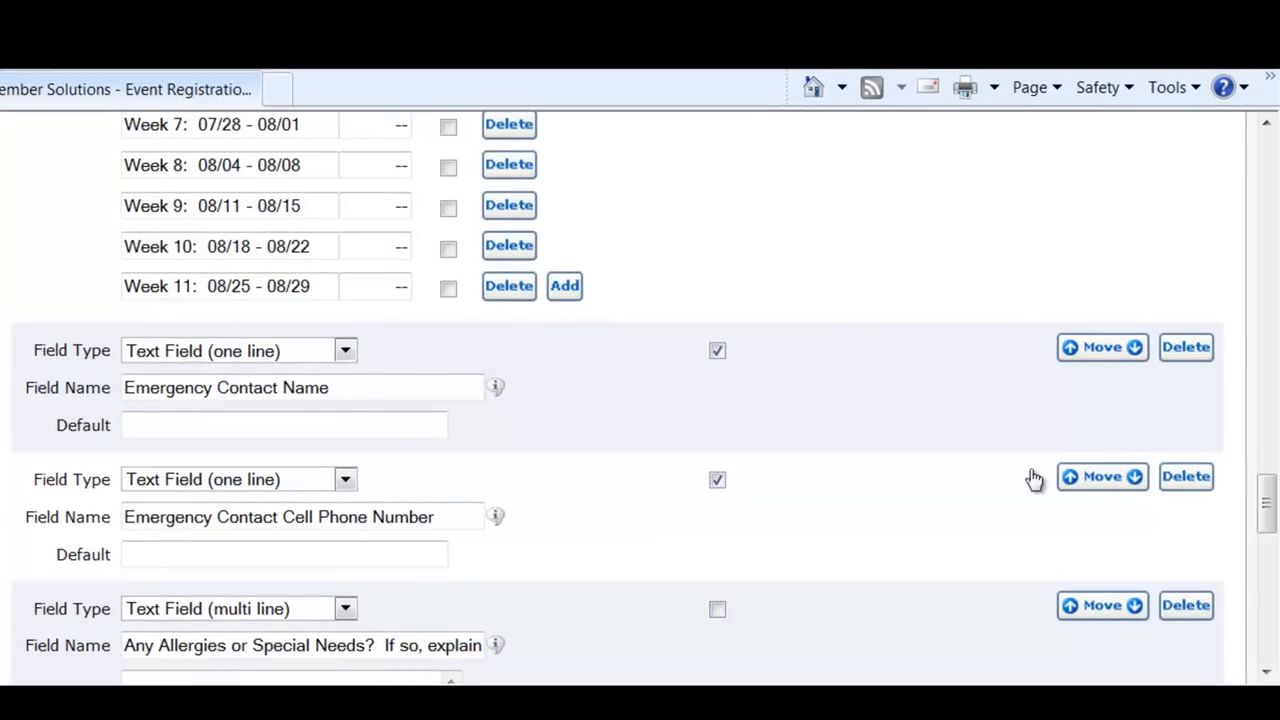
{"action": "left_click_drag", "start_coordinate": [1099, 505], "coordinate": [1105, 358]}
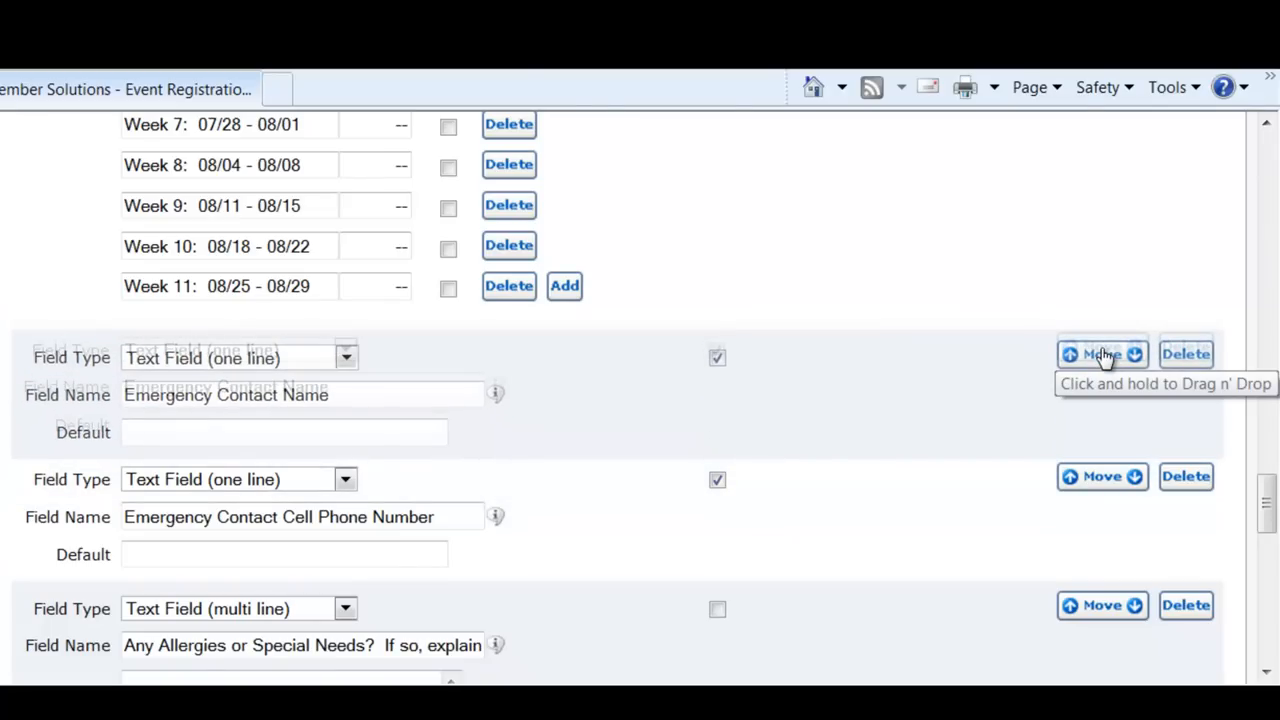
Delete the Clothing Size dropdown field from the registrant fields.
{"action": "left_click_drag", "start_coordinate": [1268, 507], "coordinate": [1268, 548]}
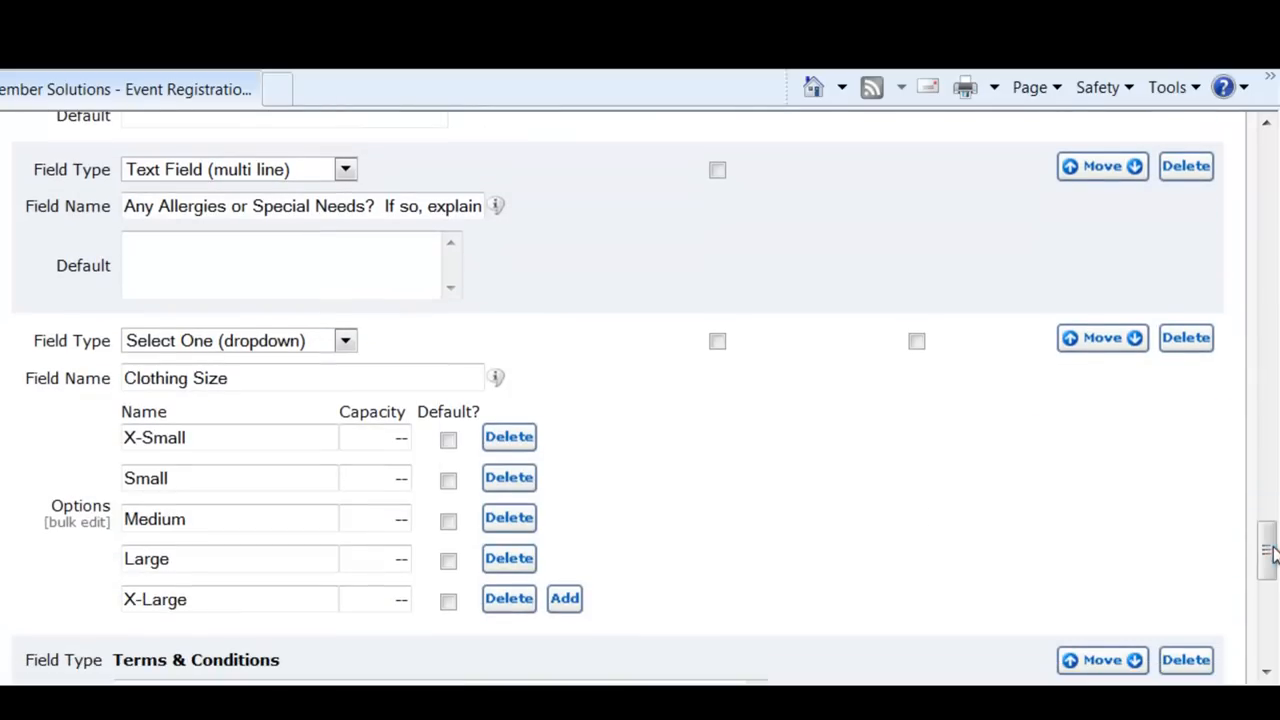
{"action": "left_click", "coordinate": [1186, 338]}
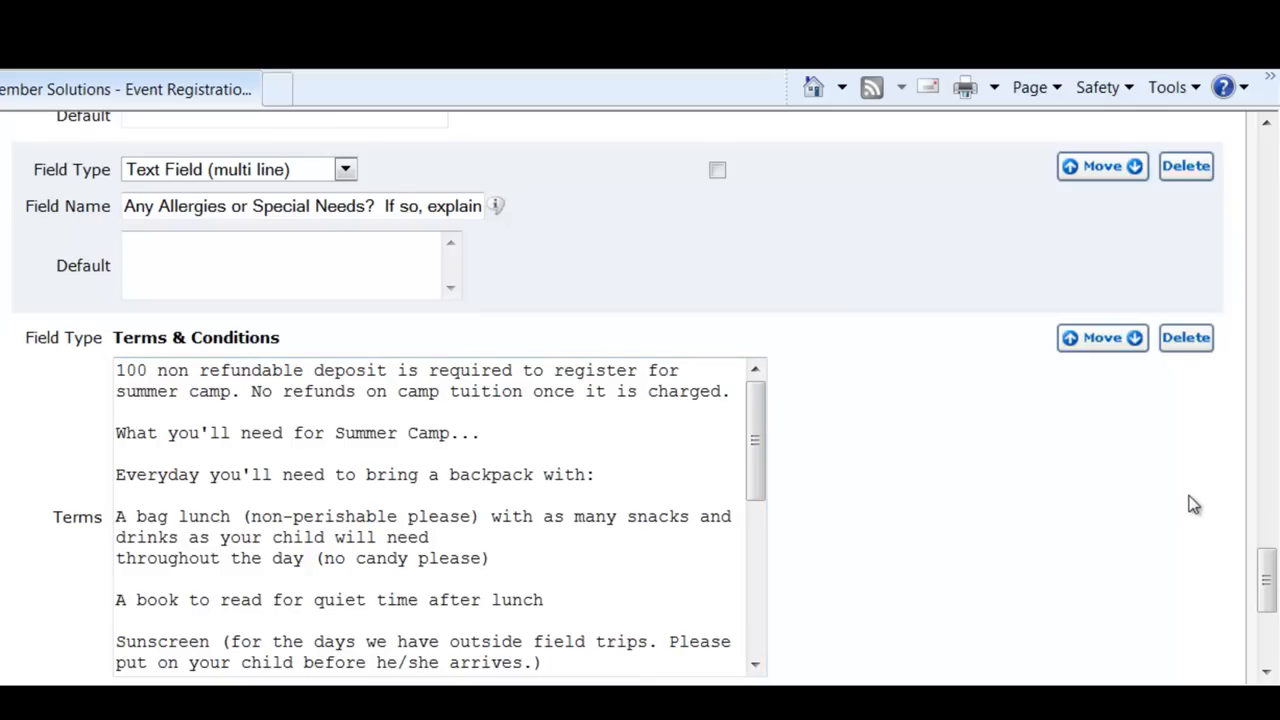
Insert a custom registrant field below the Terms & Conditions and view its available field types.
{"action": "left_click_drag", "start_coordinate": [1266, 580], "coordinate": [1266, 601]}
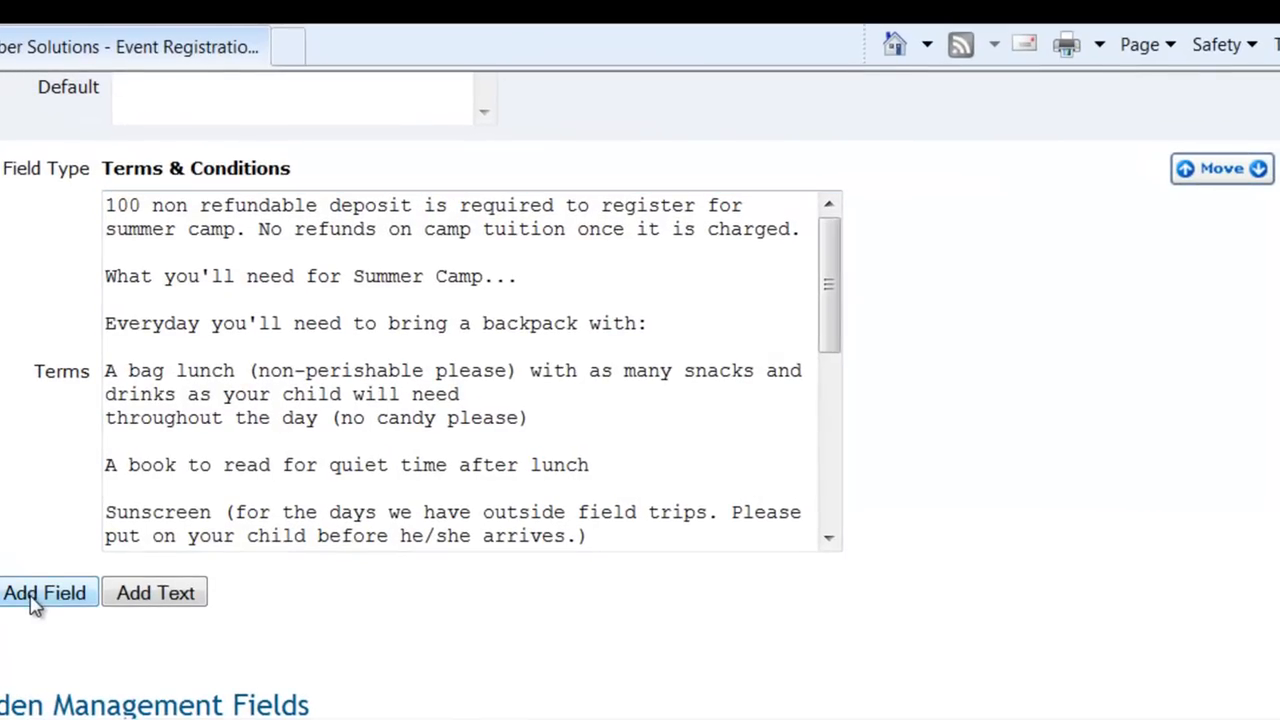
{"action": "left_click", "coordinate": [35, 600]}
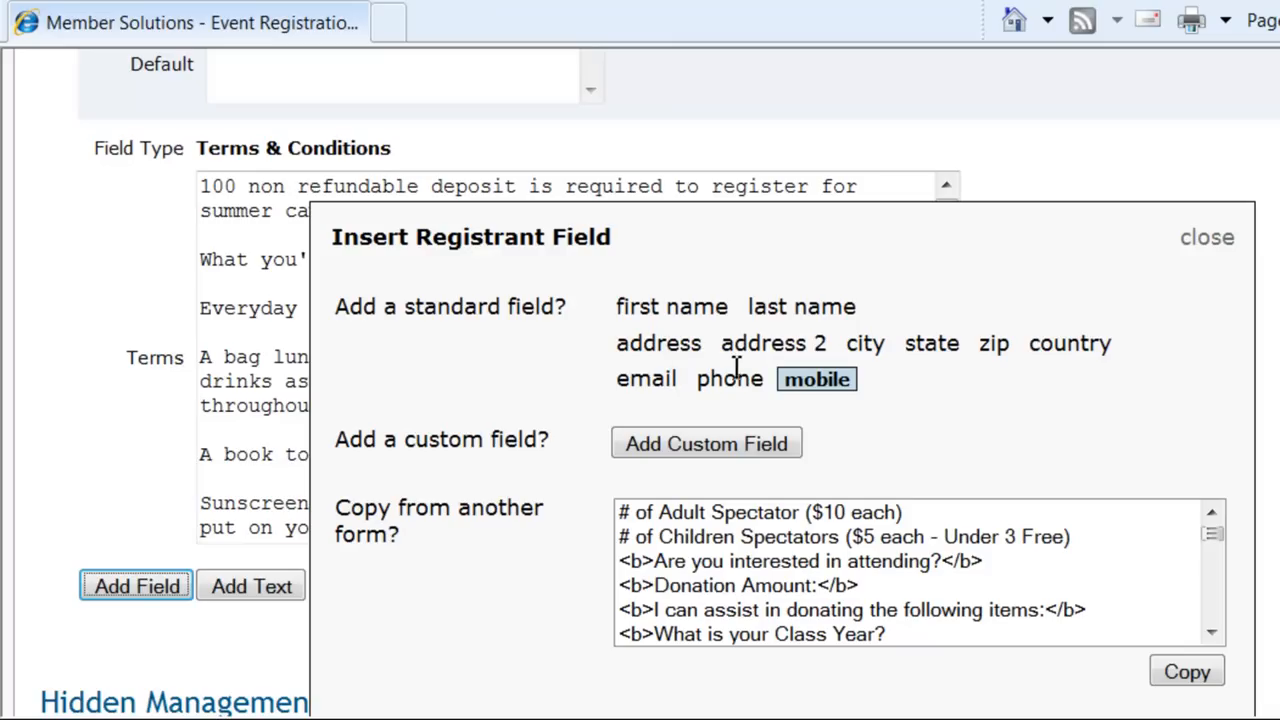
{"action": "left_click", "coordinate": [818, 380]}
{"action": "left_click", "coordinate": [708, 446]}
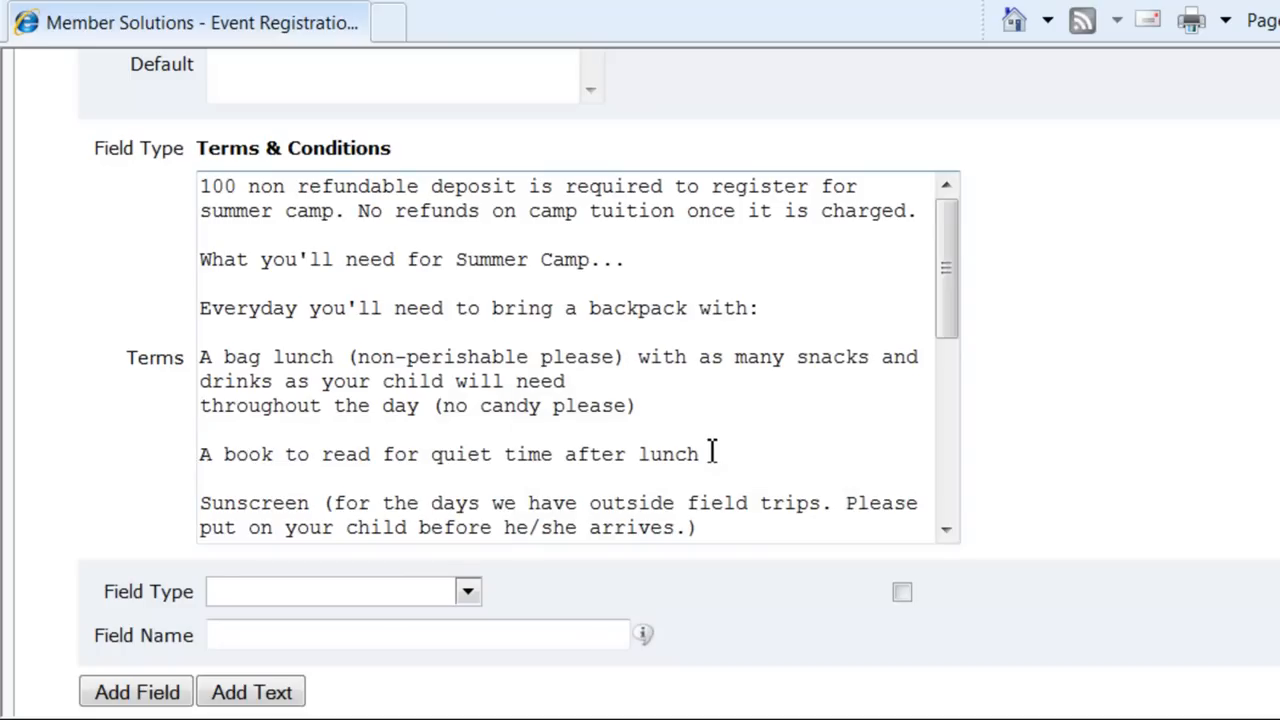
{"action": "left_click", "coordinate": [468, 593]}
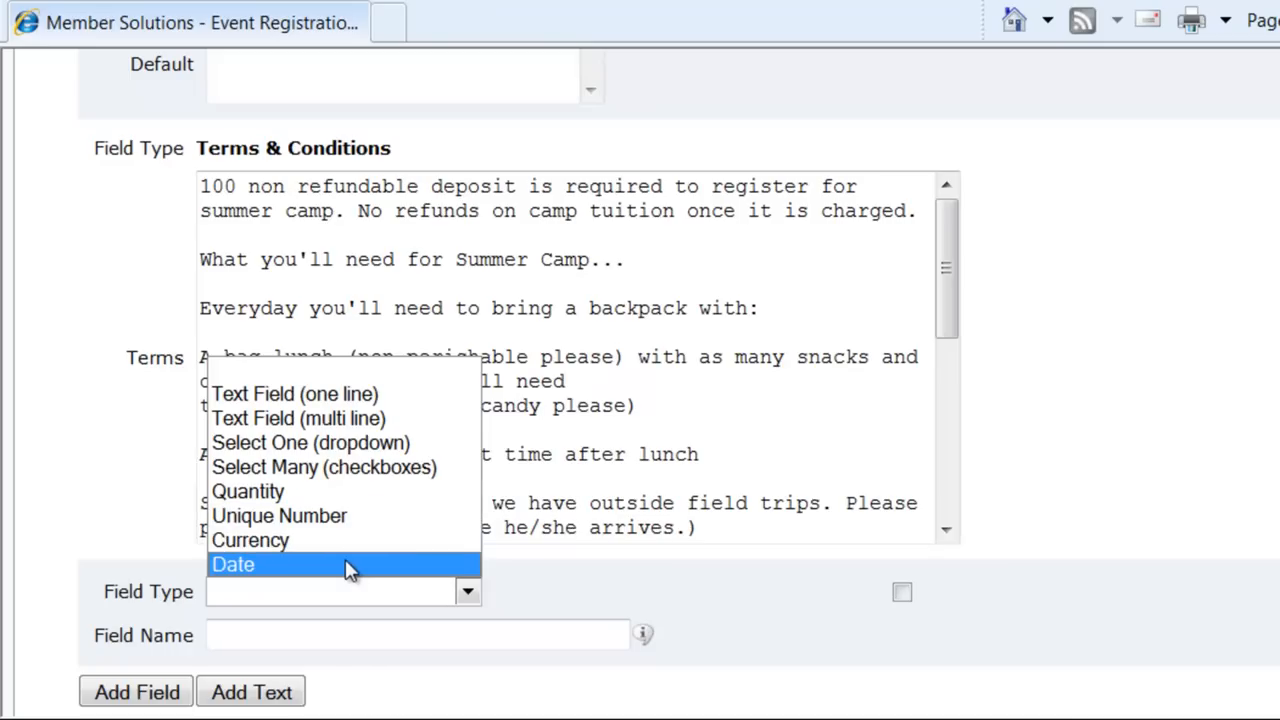
{"action": "left_click", "coordinate": [538, 586]}
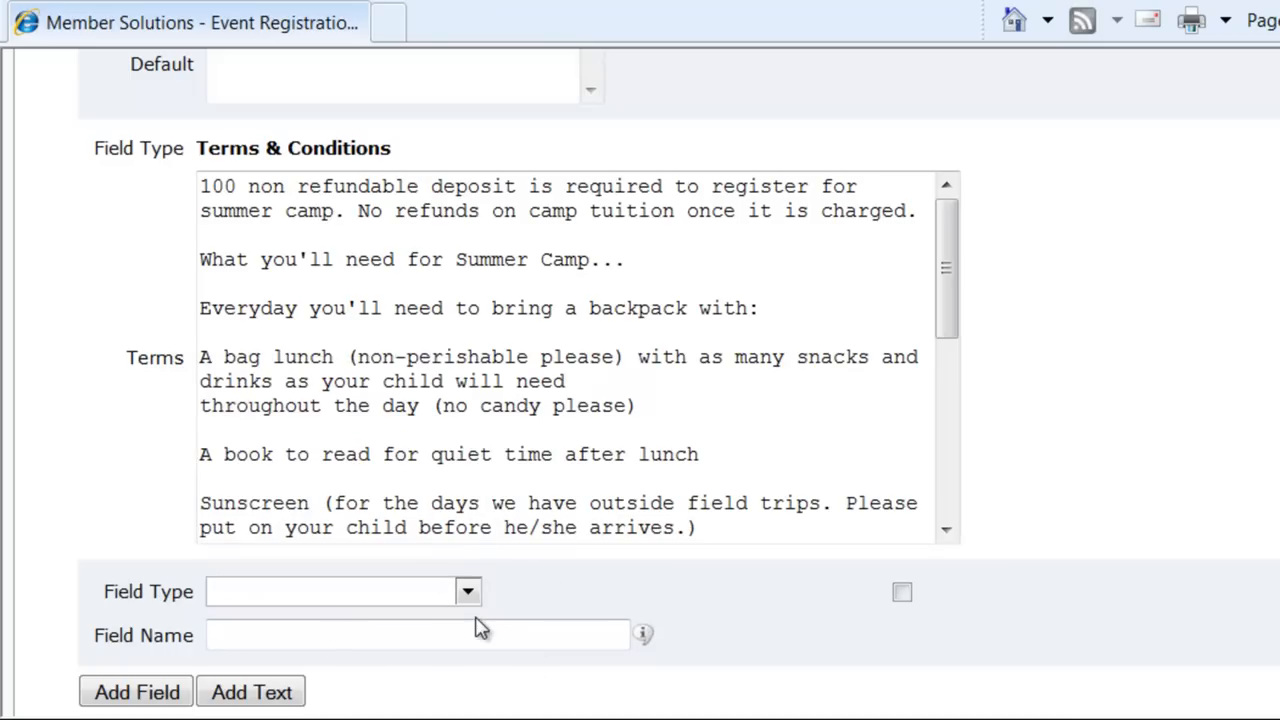
Save "Help text for this field" as the blank custom field's help text, and delete that field.
{"action": "left_click", "coordinate": [645, 638]}
{"action": "left_click", "coordinate": [654, 560]}
{"action": "type", "text": "Hel"}
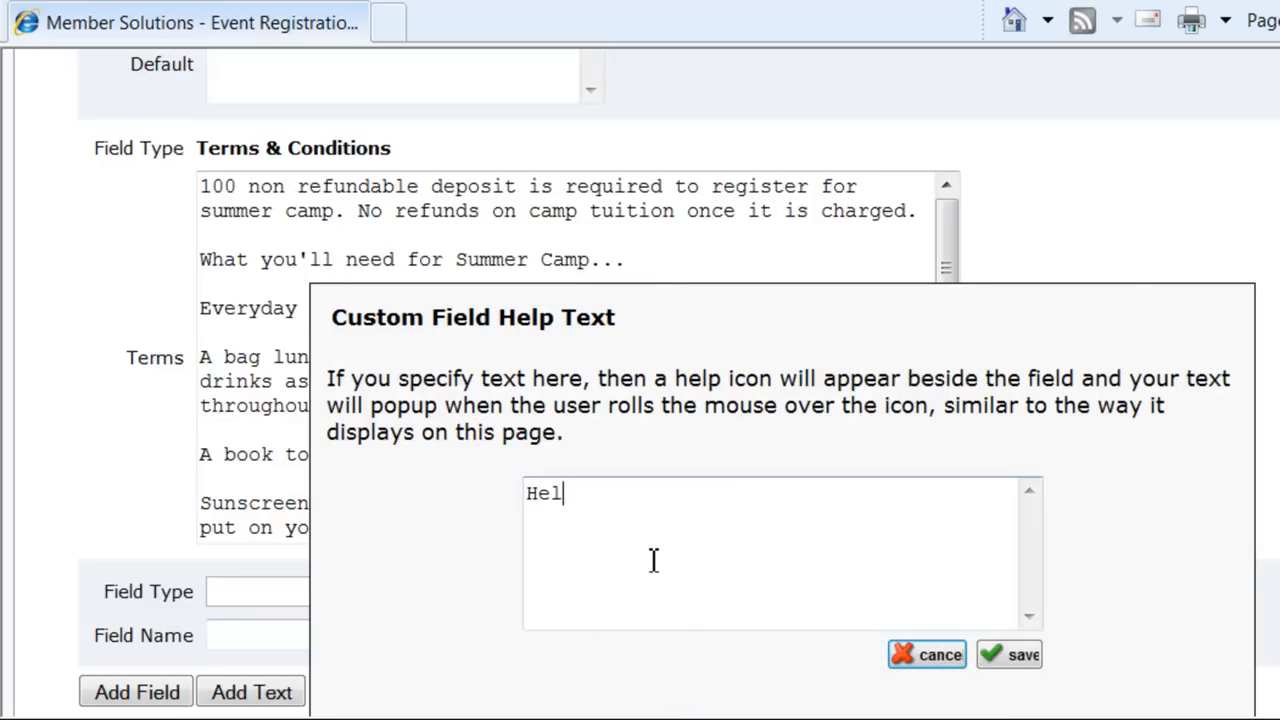
{"action": "type", "text": "p text for th"}
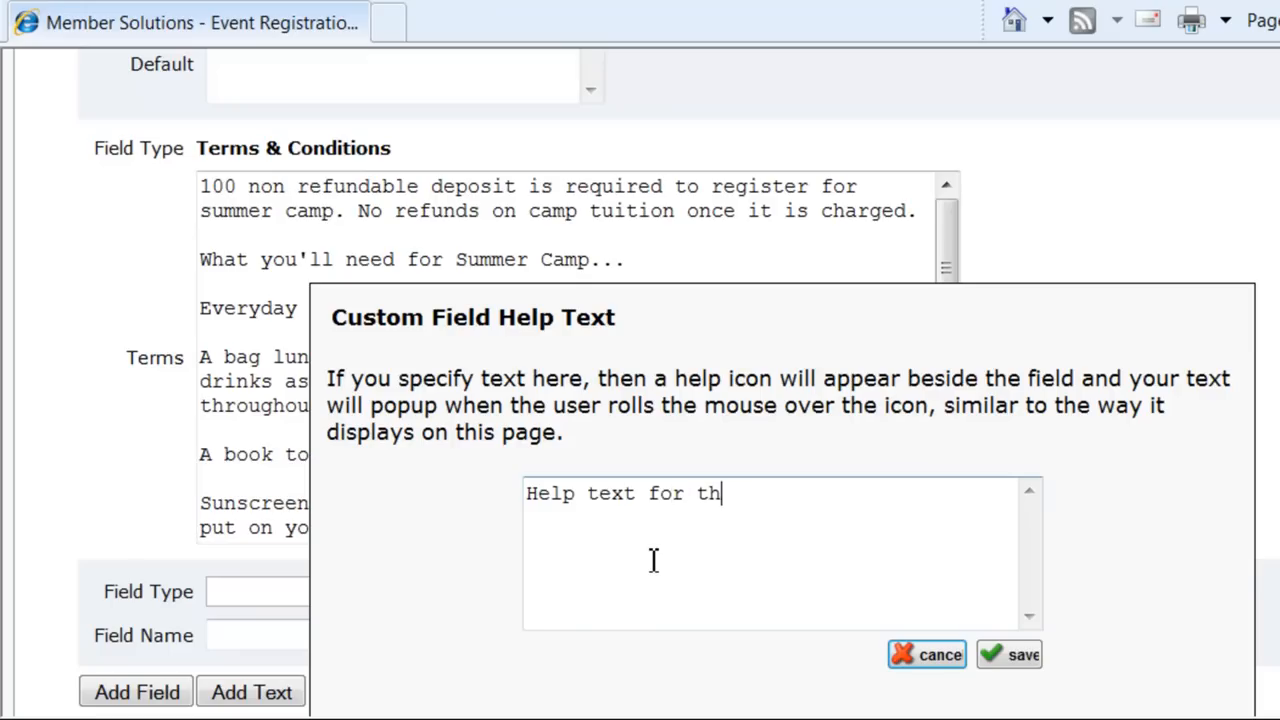
{"action": "type", "text": "is field"}
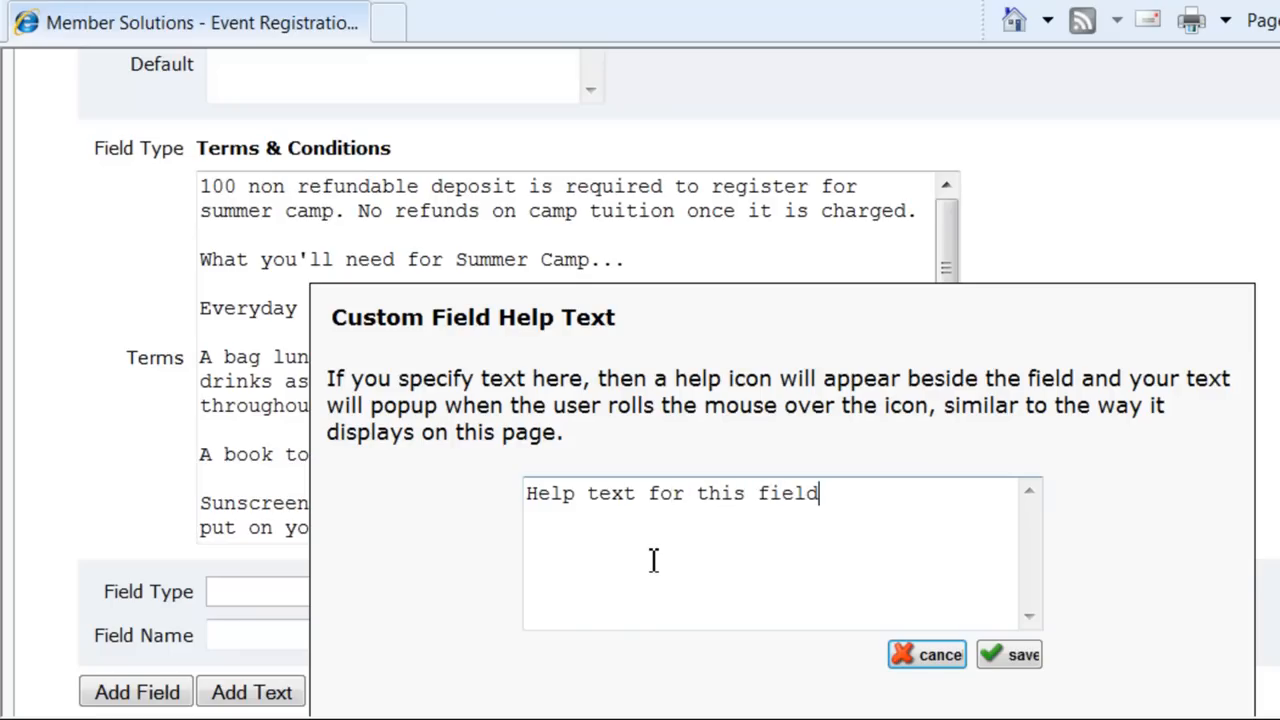
{"action": "left_click", "coordinate": [1020, 655]}
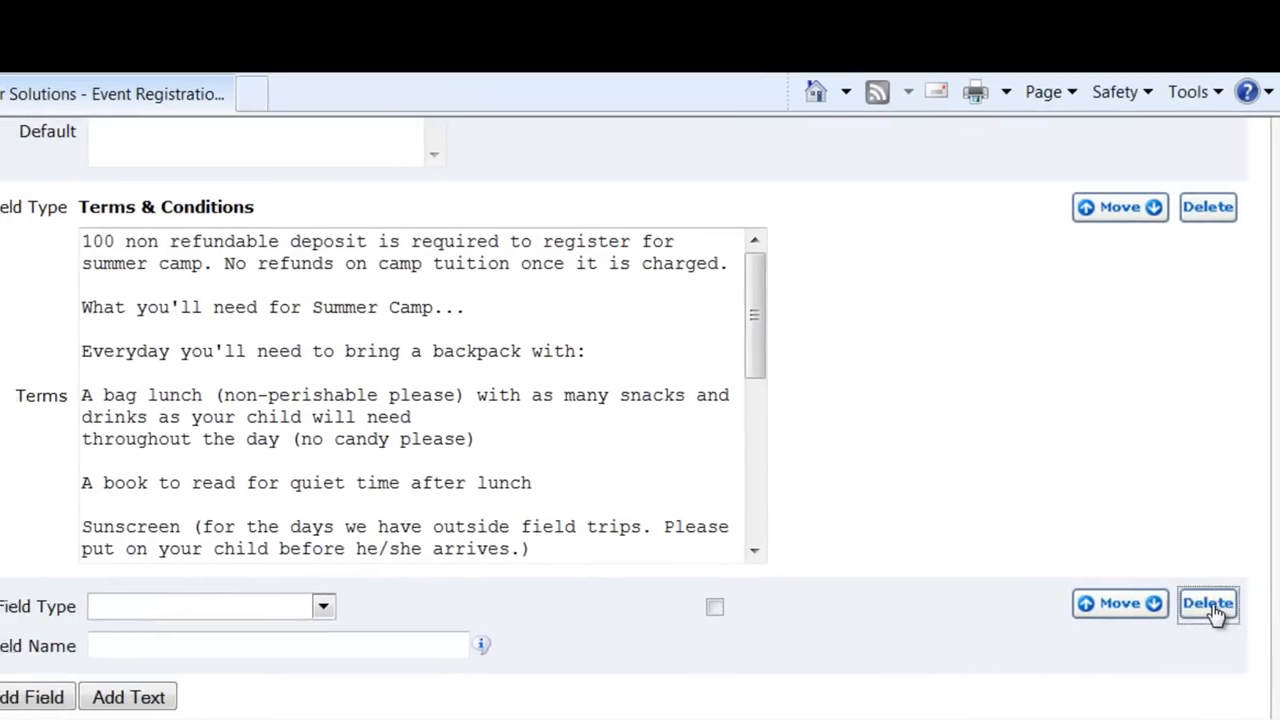
{"action": "left_click", "coordinate": [1210, 604]}
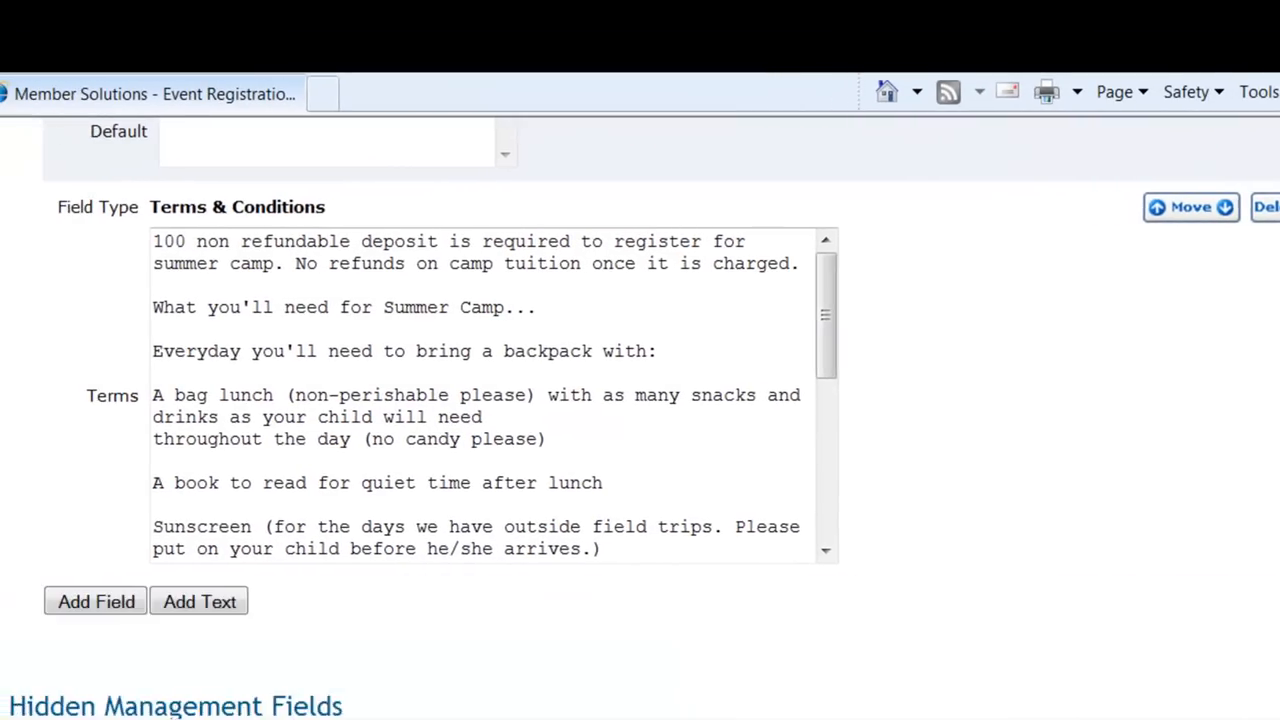
Continue past the Hidden Management Fields to the pricing setup and base the pricing on registration date.
{"action": "scroll", "coordinate": [1250, 690], "scroll_direction": "down", "scroll_amount": 5}
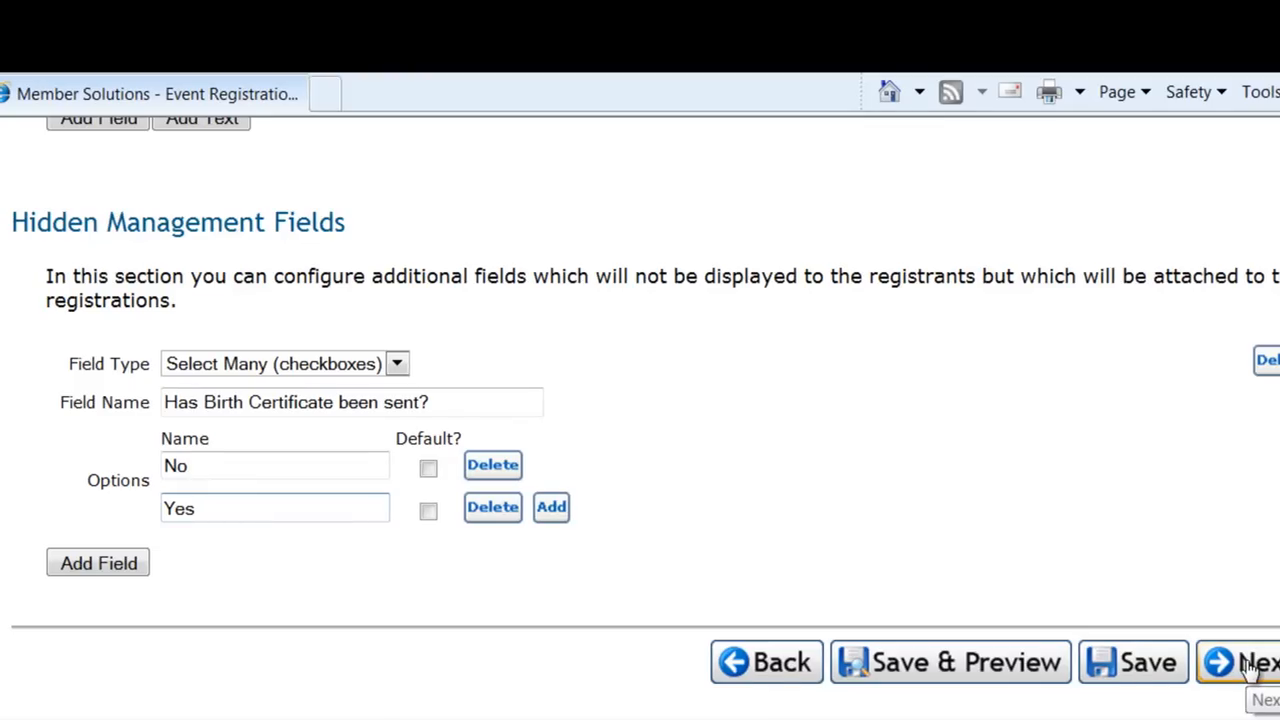
{"action": "left_click", "coordinate": [1250, 670]}
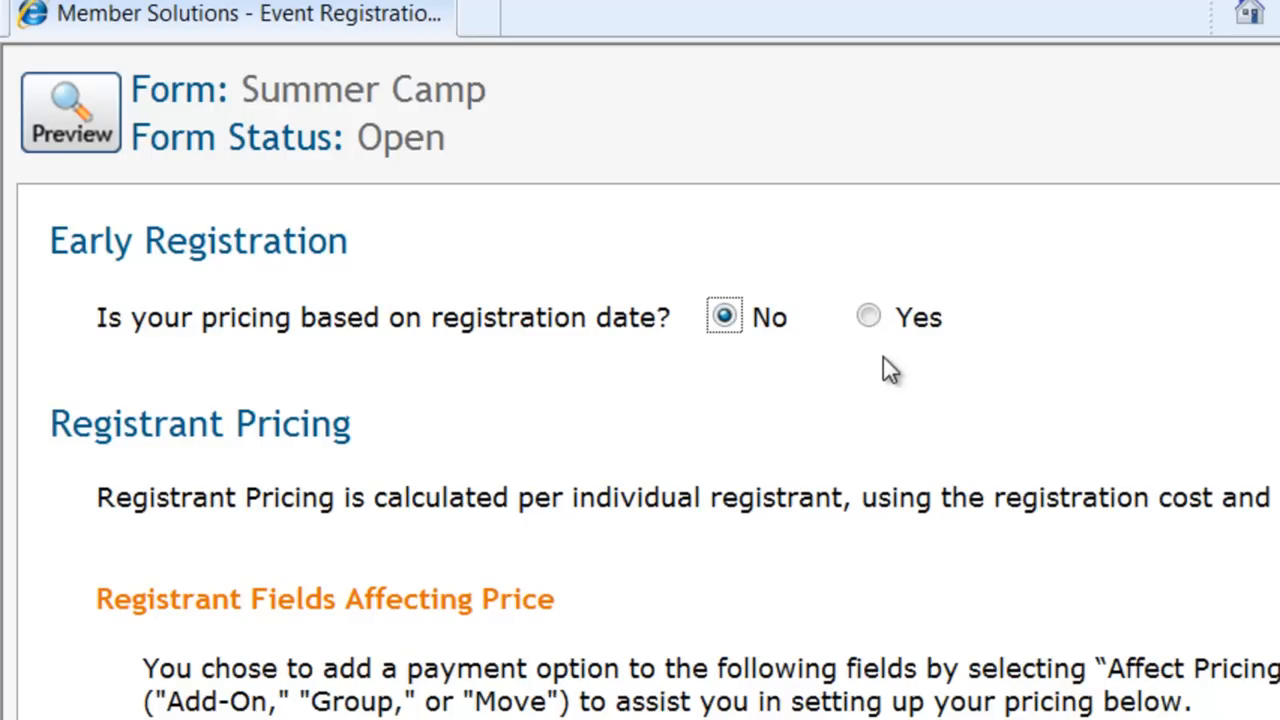
{"action": "left_click", "coordinate": [870, 318]}
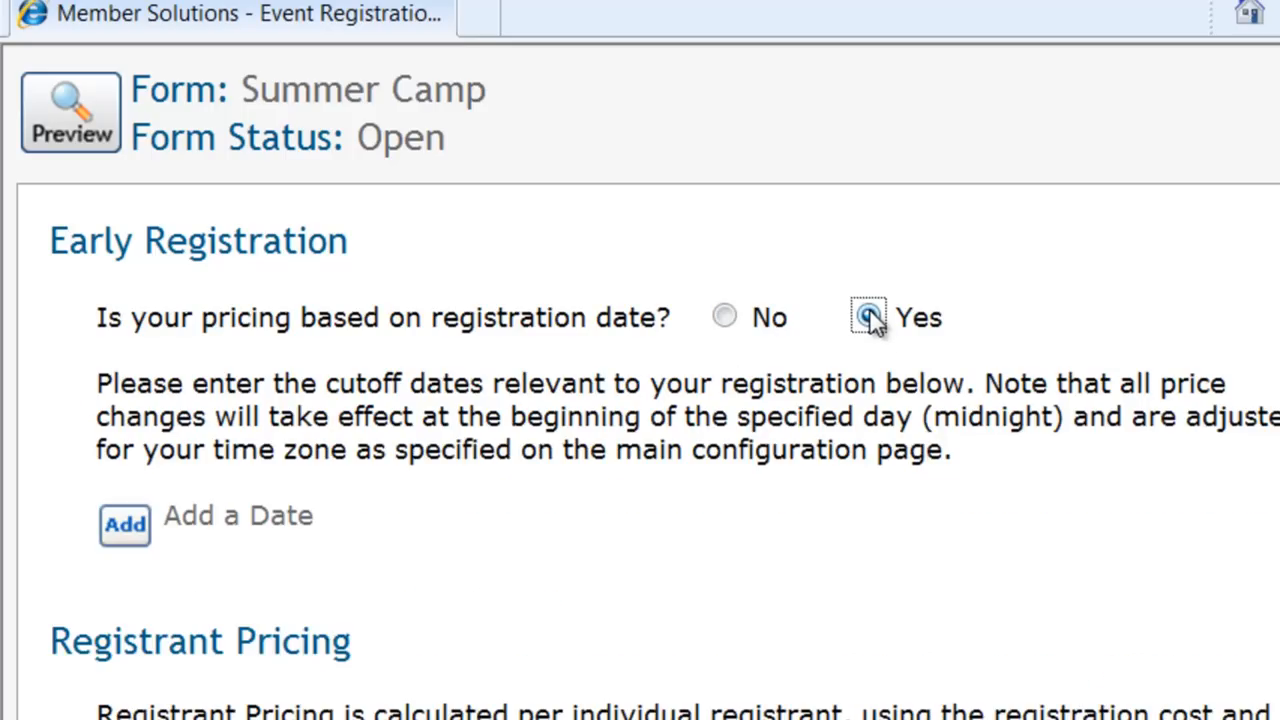
Add an early registration cutoff date of 10/01/2011 and insert another blank date entry beneath it.
{"action": "left_click", "coordinate": [125, 525]}
{"action": "left_click", "coordinate": [285, 528]}
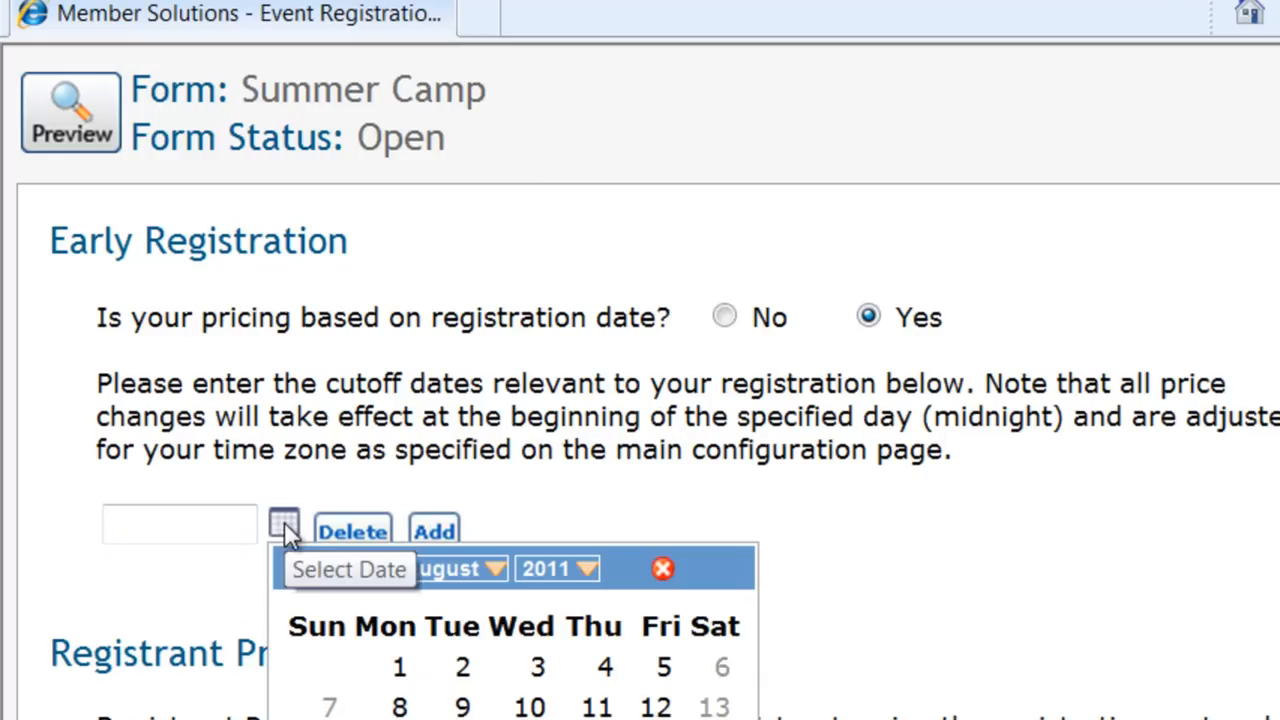
{"action": "left_click", "coordinate": [496, 570]}
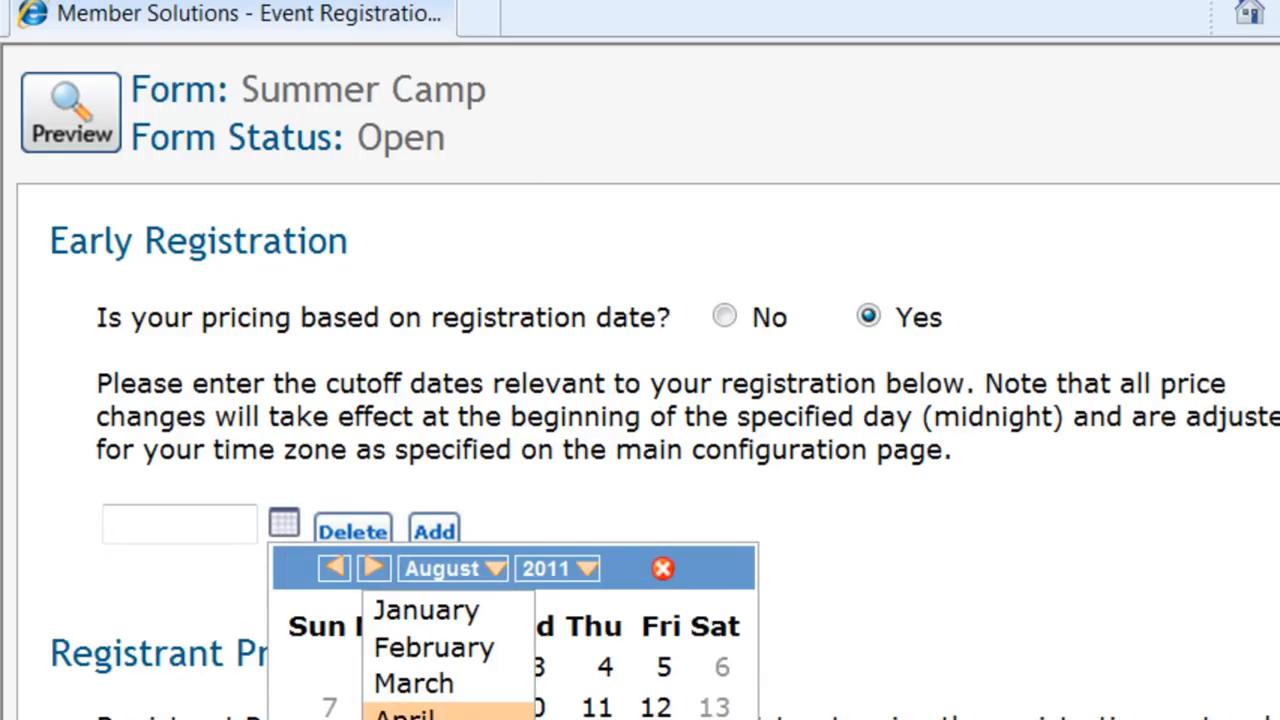
{"action": "scroll", "coordinate": [500, 600], "scroll_direction": "down", "scroll_amount": 3}
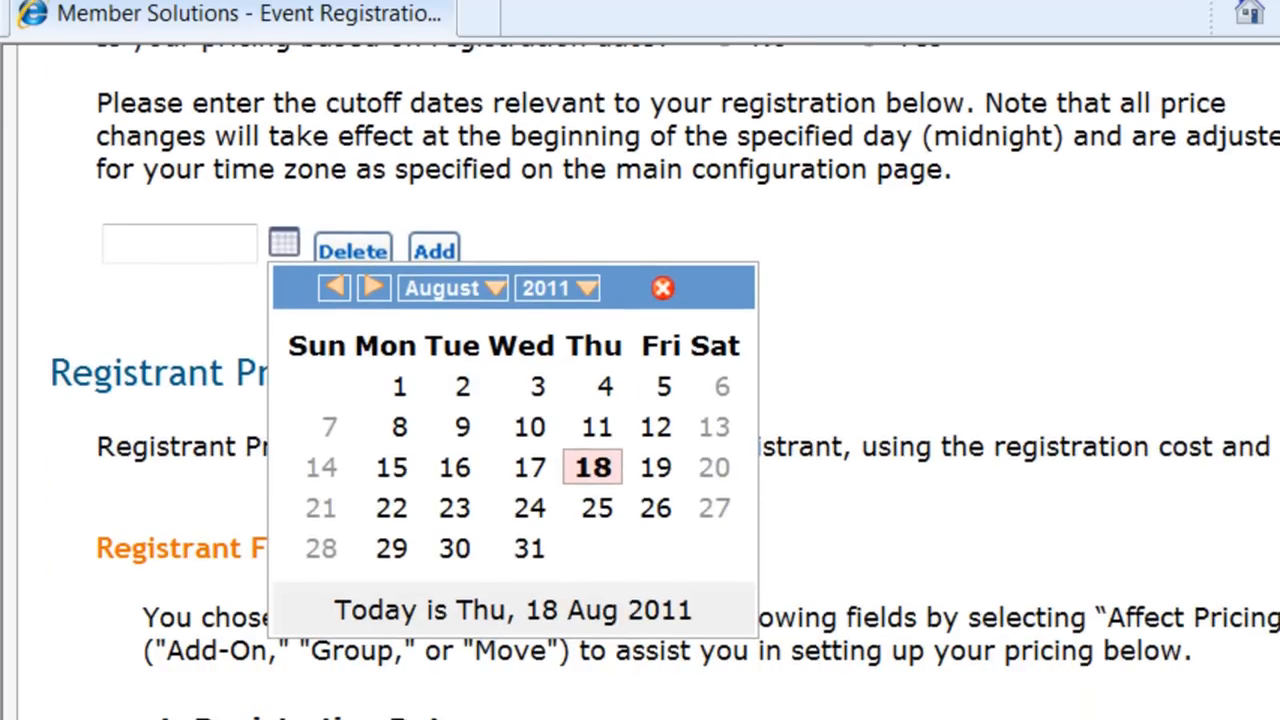
{"action": "left_click", "coordinate": [493, 289]}
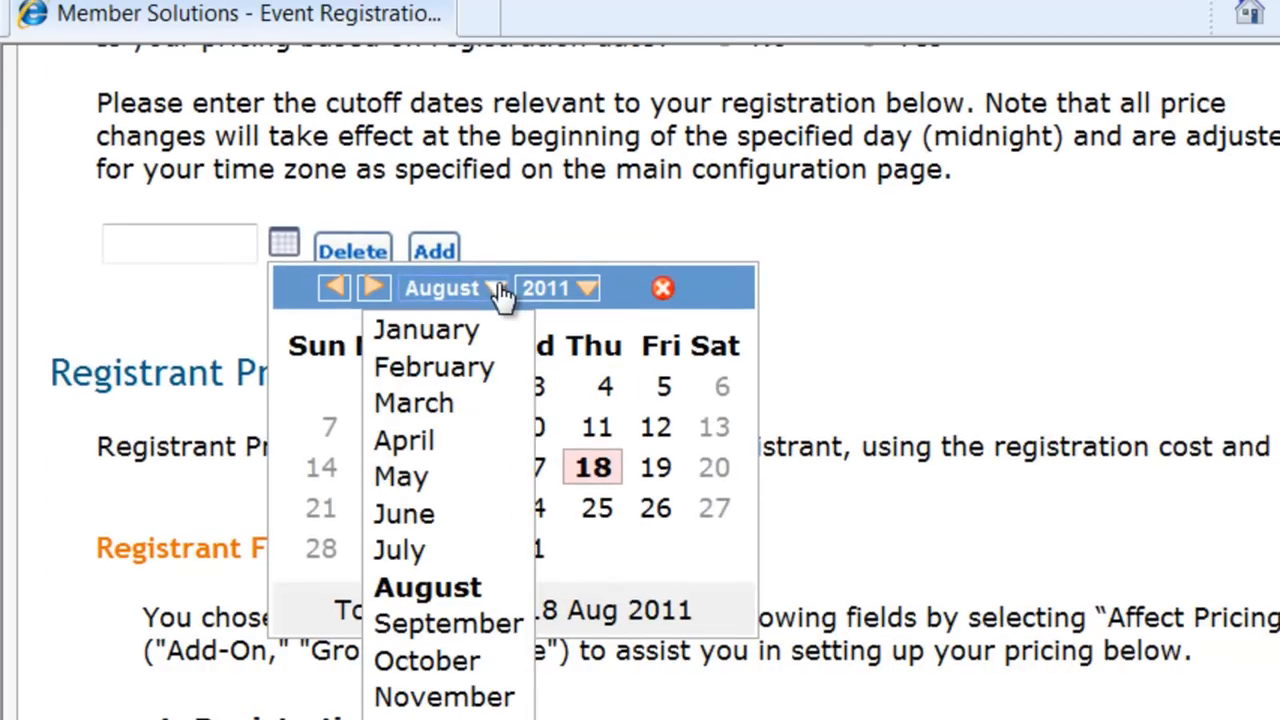
{"action": "left_click", "coordinate": [460, 661]}
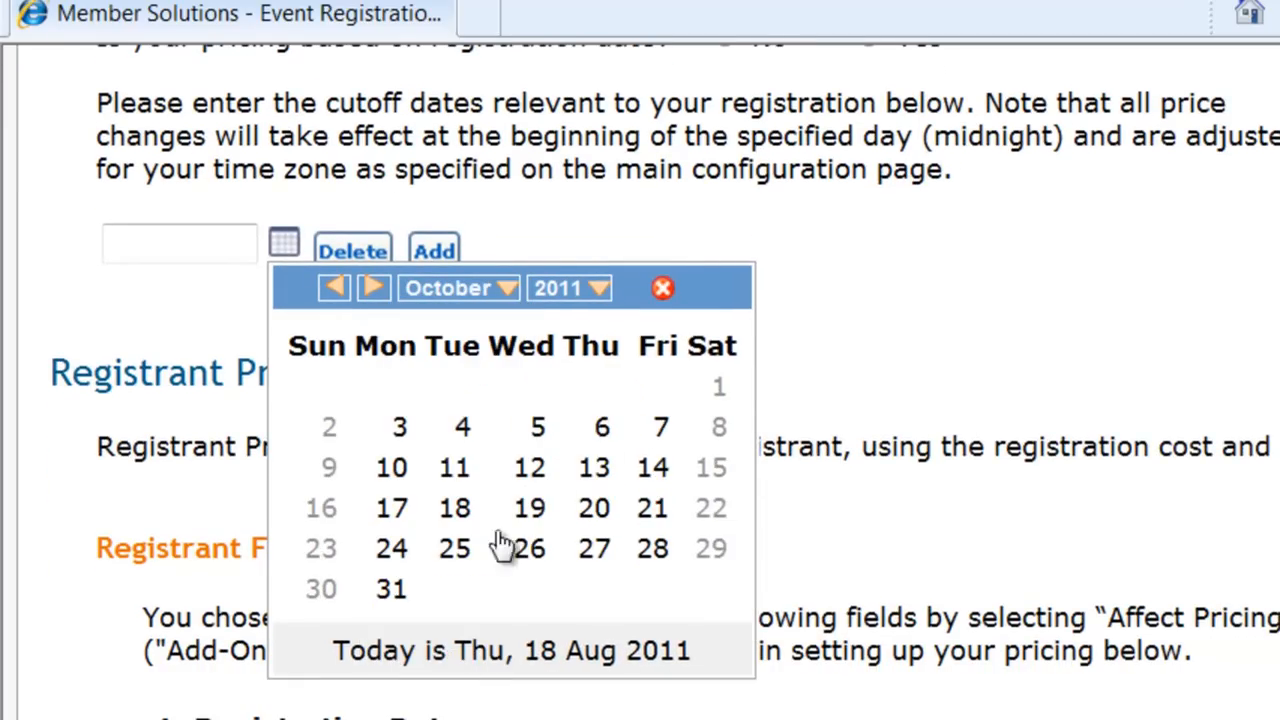
{"action": "left_click", "coordinate": [720, 392]}
{"action": "left_click", "coordinate": [426, 256]}
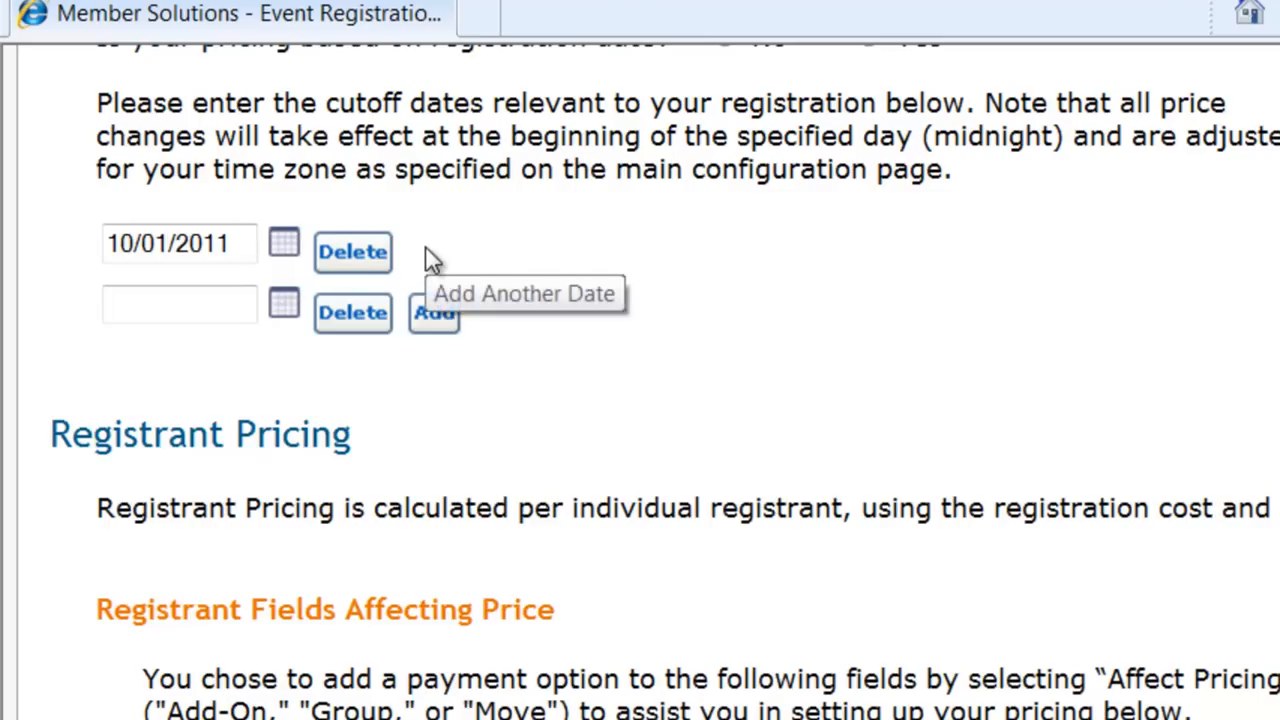
Set the second registration cutoff date to 12/01/2011.
{"action": "left_click", "coordinate": [282, 307]}
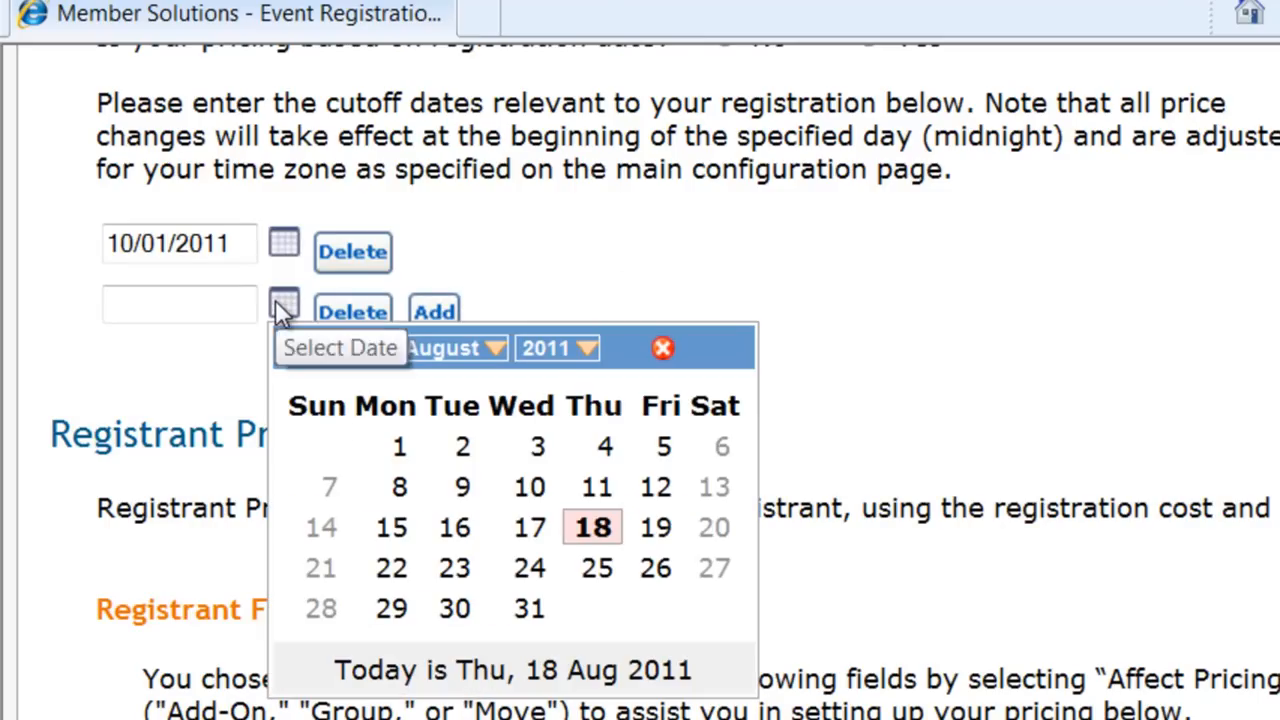
{"action": "left_click", "coordinate": [494, 349]}
{"action": "left_click", "coordinate": [446, 716]}
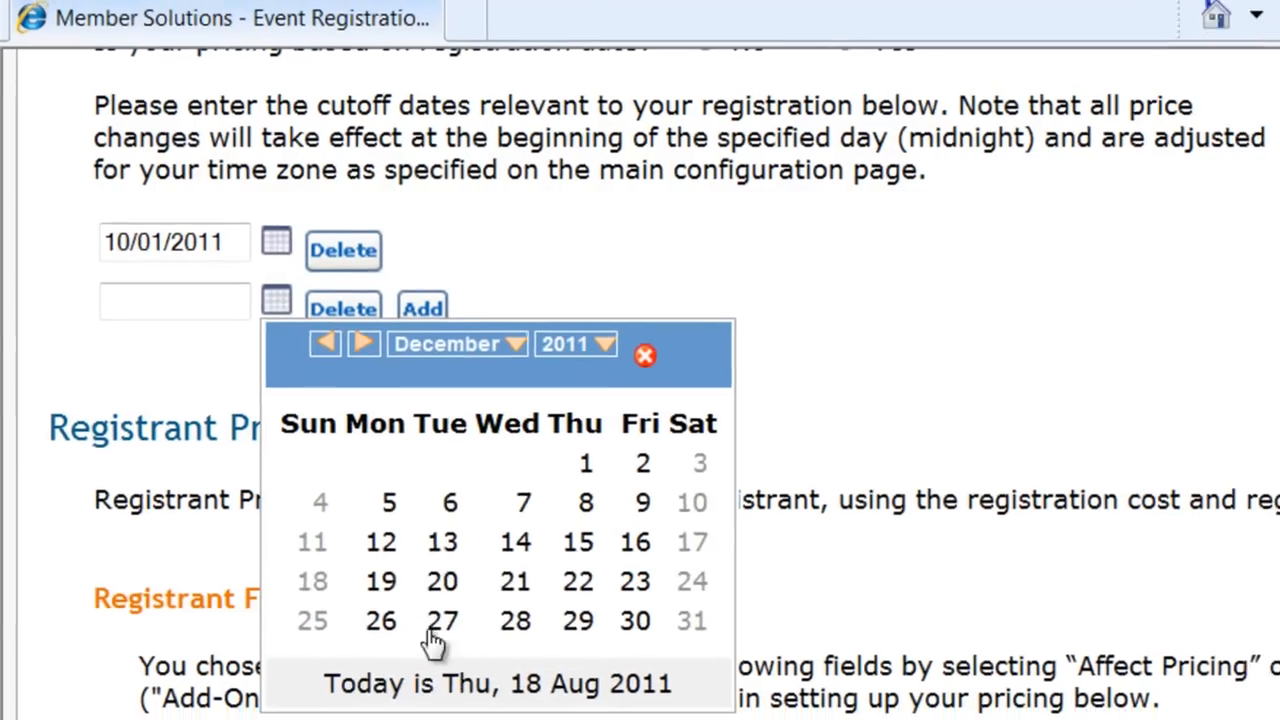
{"action": "left_click", "coordinate": [600, 467]}
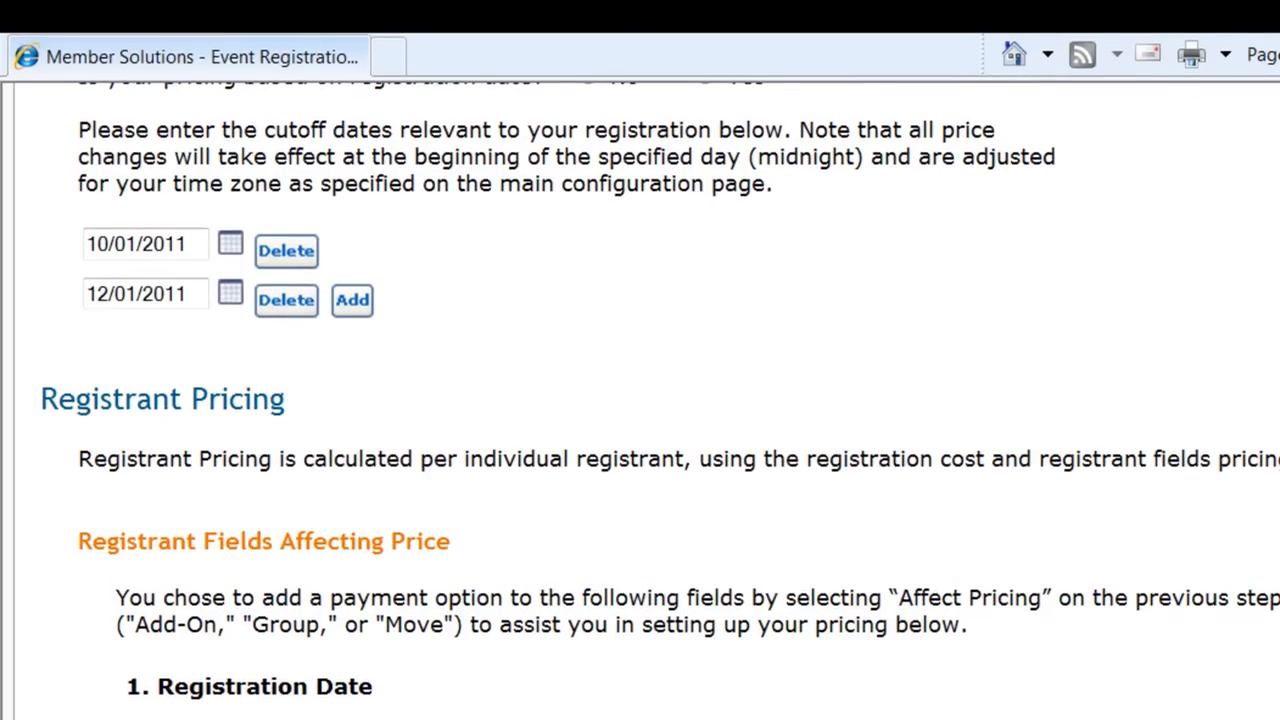
Set the registration prices to $99 before 10/01/2011, $150 before 12/01/2011 and $199 on or after 12/01/2011.
{"action": "scroll", "coordinate": [1045, 465], "scroll_direction": "down", "scroll_amount": 6}
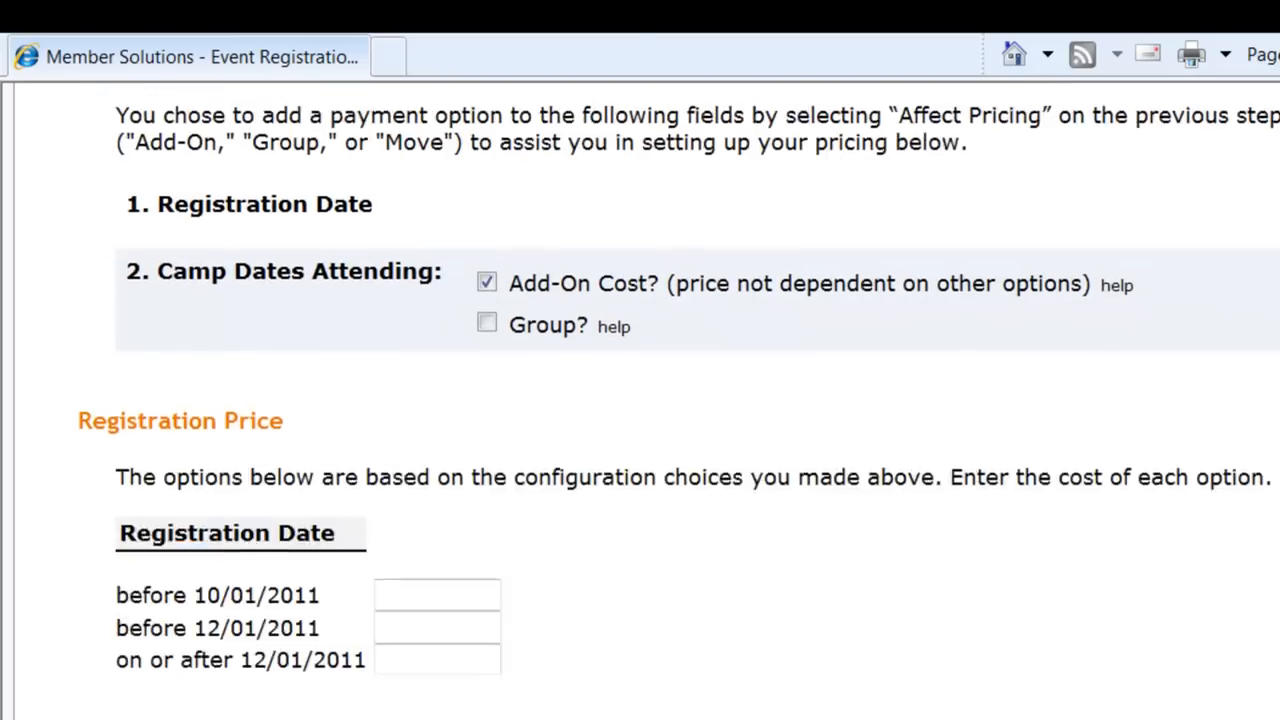
{"action": "left_click", "coordinate": [436, 504]}
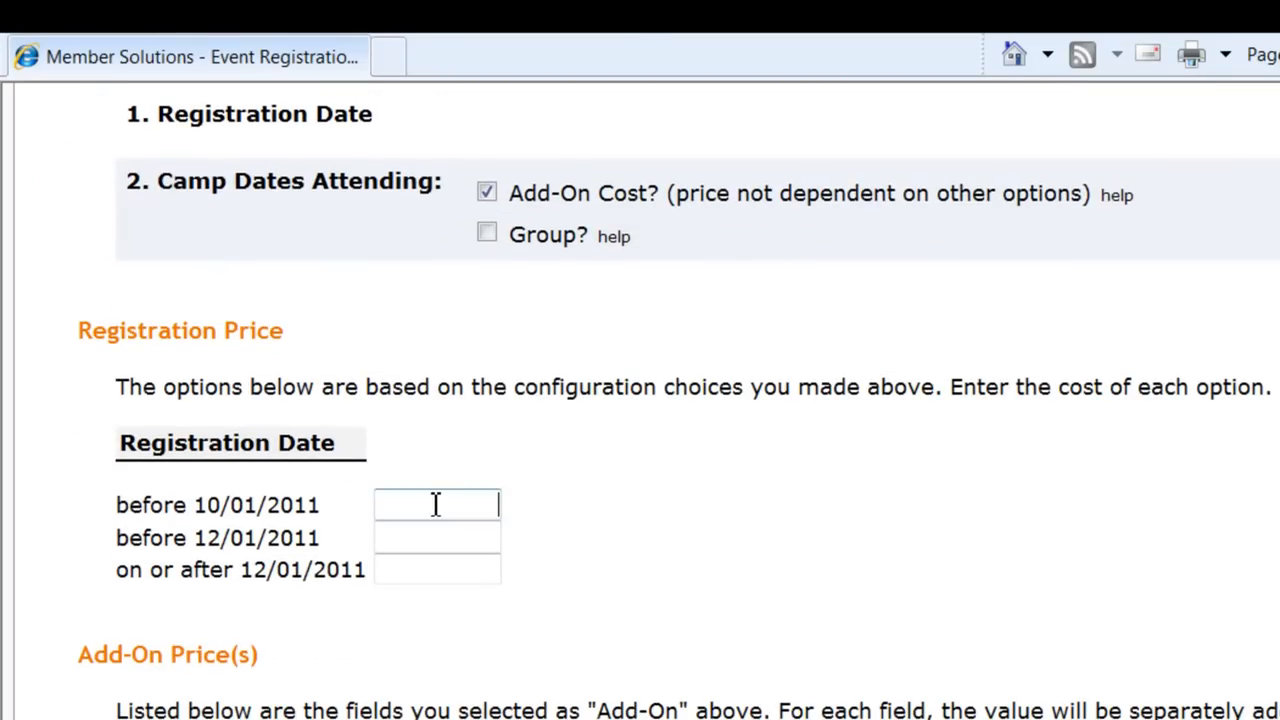
{"action": "type", "text": "99"}
{"action": "left_click", "coordinate": [645, 496]}
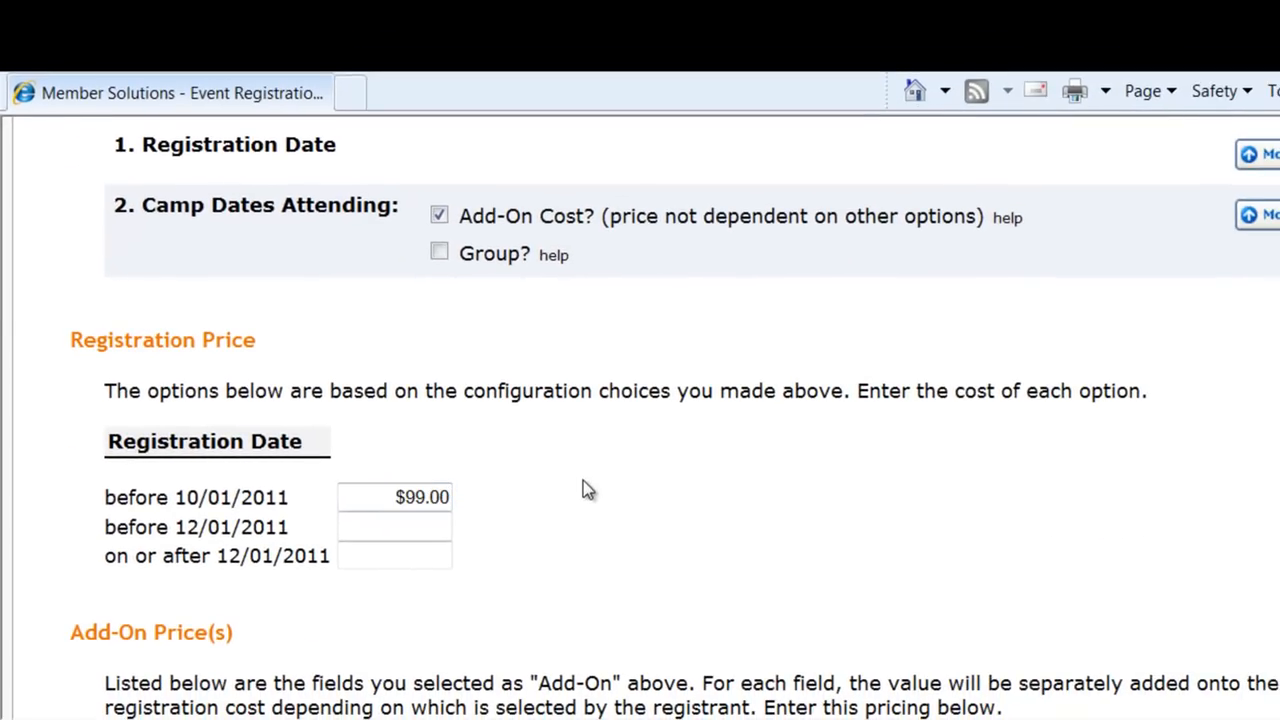
{"action": "left_click", "coordinate": [356, 526]}
{"action": "type", "text": "150"}
{"action": "left_click", "coordinate": [516, 517]}
{"action": "left_click", "coordinate": [391, 555]}
{"action": "type", "text": "199"}
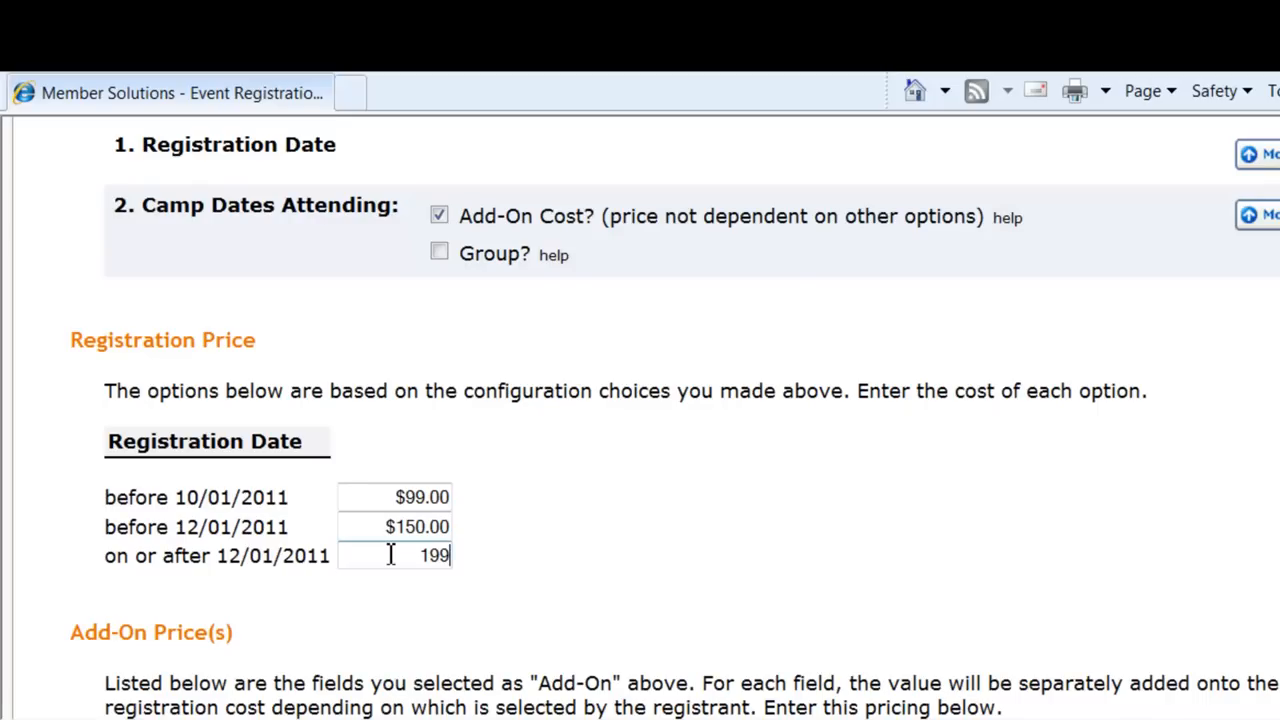
{"action": "left_click", "coordinate": [674, 551]}
Set the Camp Dates Attending add-on prices to $0, $50, $100 and $150 for 0, 1, 2 and 3 selections.
{"action": "scroll", "coordinate": [640, 380], "scroll_direction": "down", "scroll_amount": 5}
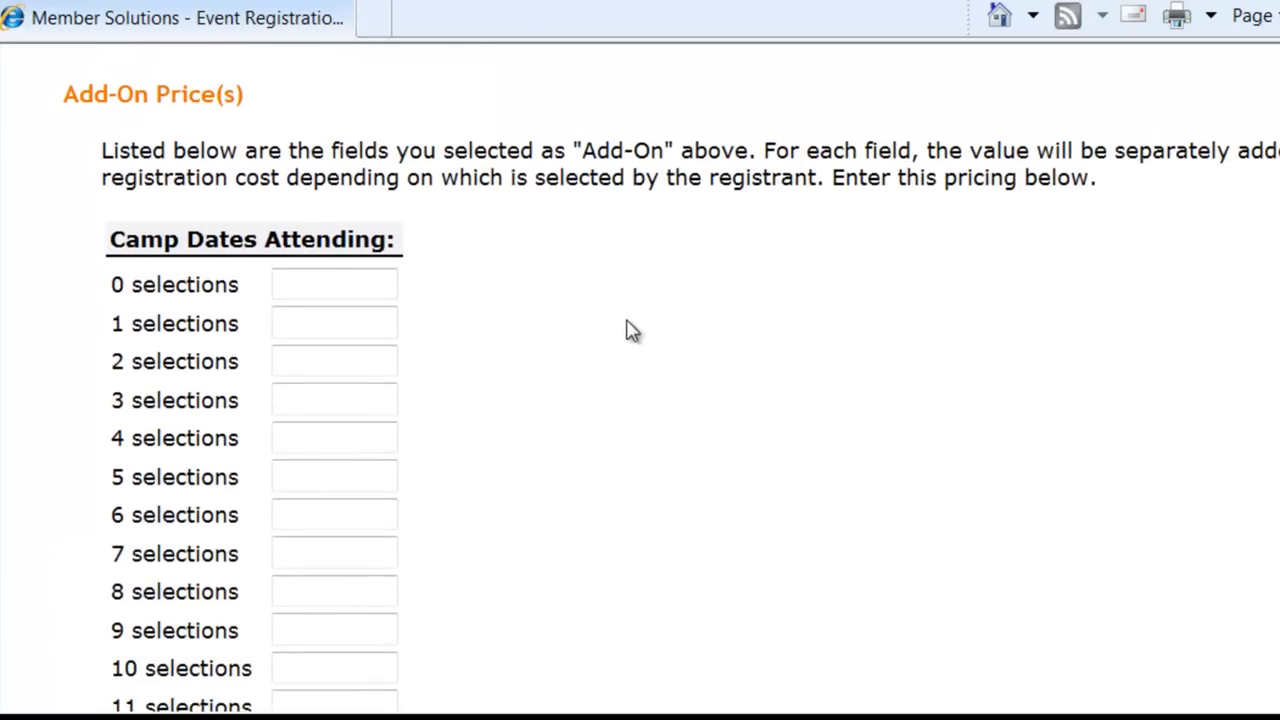
{"action": "left_click", "coordinate": [325, 280]}
{"action": "type", "text": "0"}
{"action": "left_click", "coordinate": [323, 321]}
{"action": "type", "text": "50"}
{"action": "left_click", "coordinate": [323, 357]}
{"action": "type", "text": "100"}
{"action": "left_click", "coordinate": [325, 389]}
{"action": "type", "text": "15"}
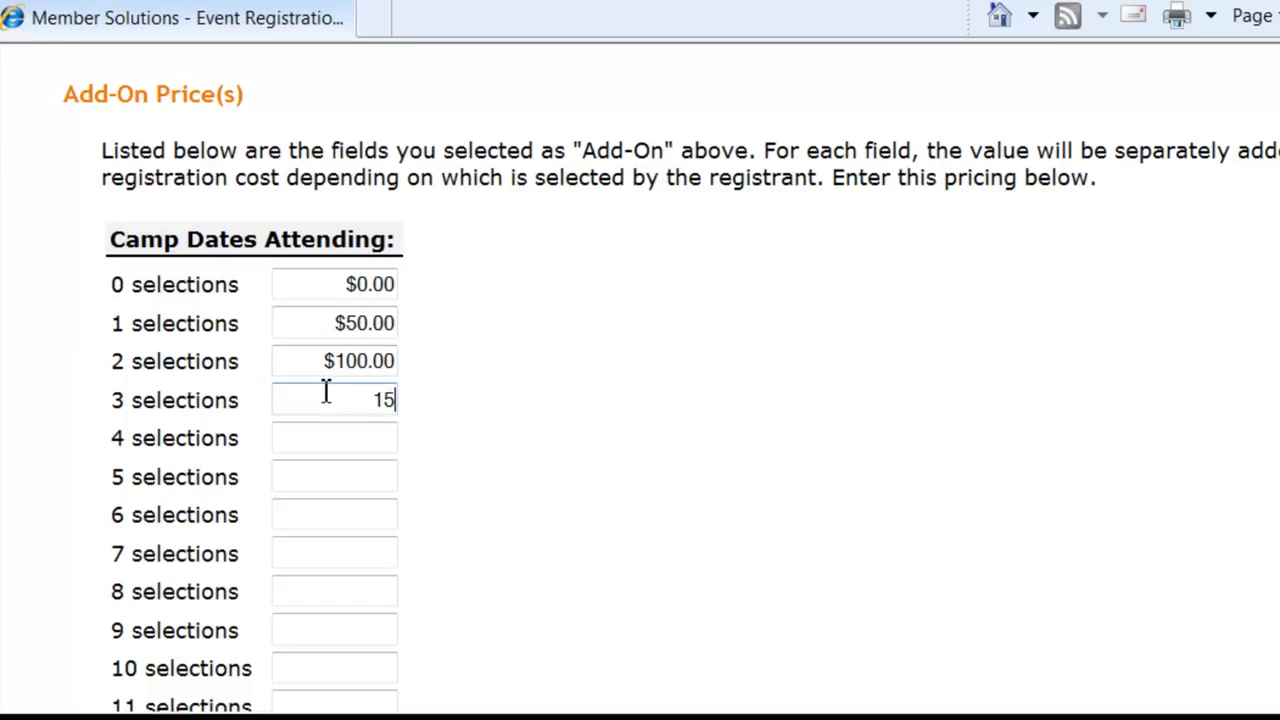
{"action": "type", "text": "0"}
{"action": "left_click", "coordinate": [625, 450]}
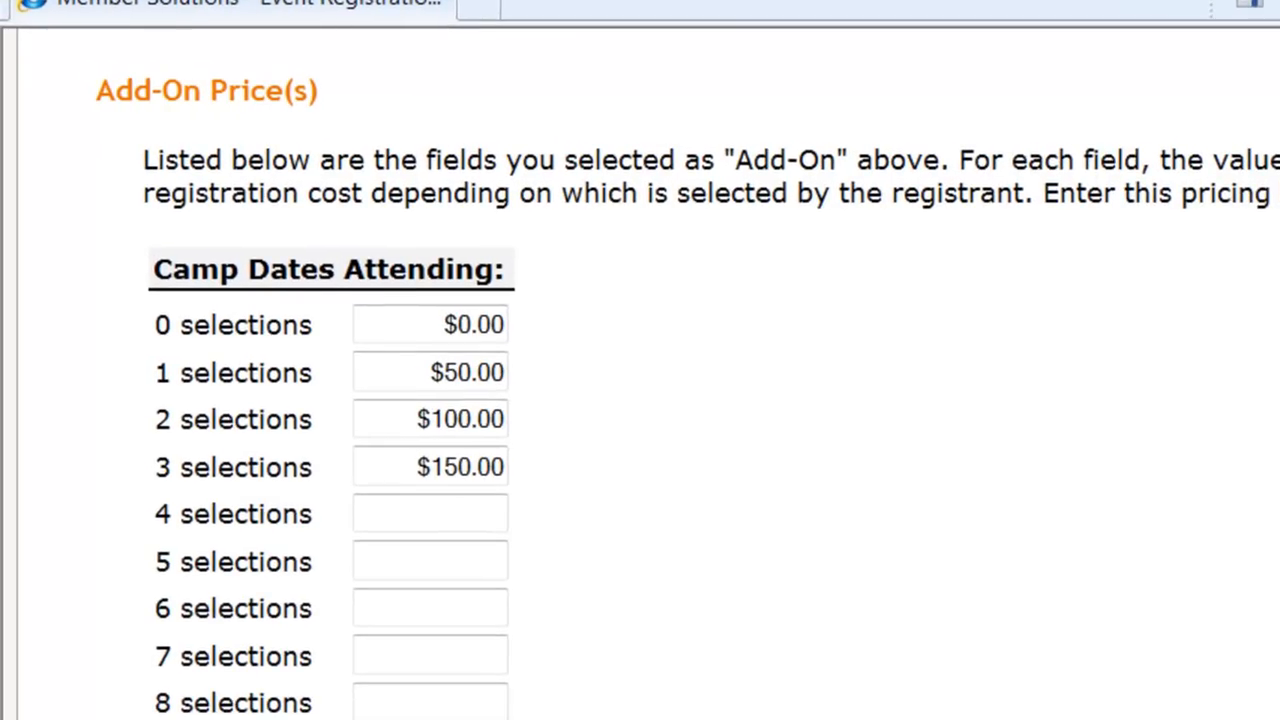
Set the quantity discount to $20 per registrant off the entire registration cost for 2 or more registrants.
{"action": "scroll", "coordinate": [640, 400], "scroll_direction": "down", "scroll_amount": 3}
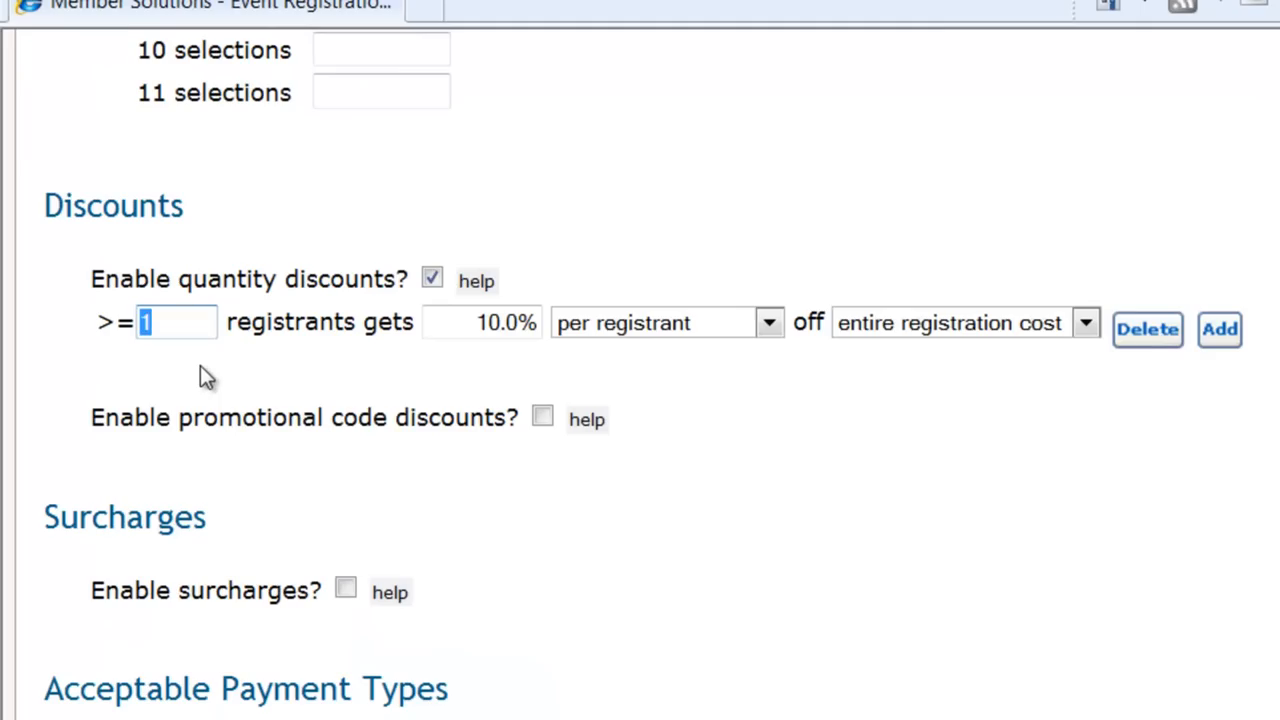
{"action": "type", "text": "2"}
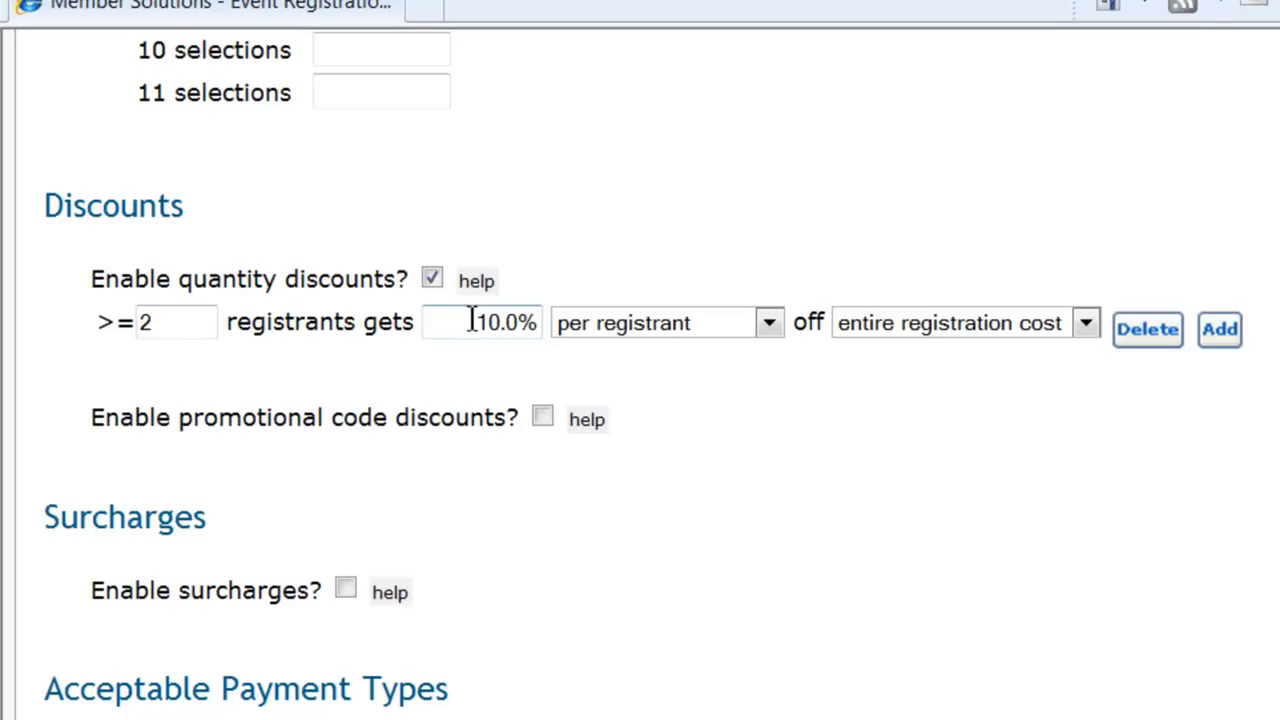
{"action": "left_click_drag", "start_coordinate": [477, 320], "coordinate": [560, 330]}
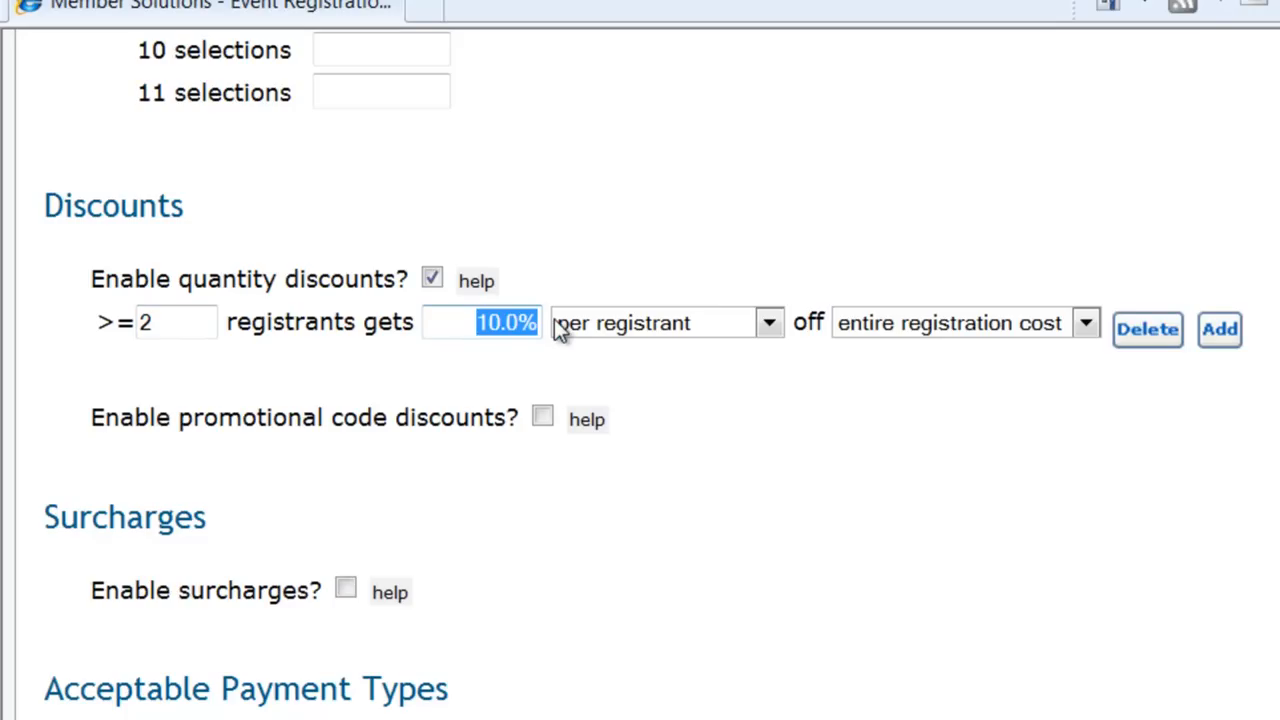
{"action": "type", "text": "$20"}
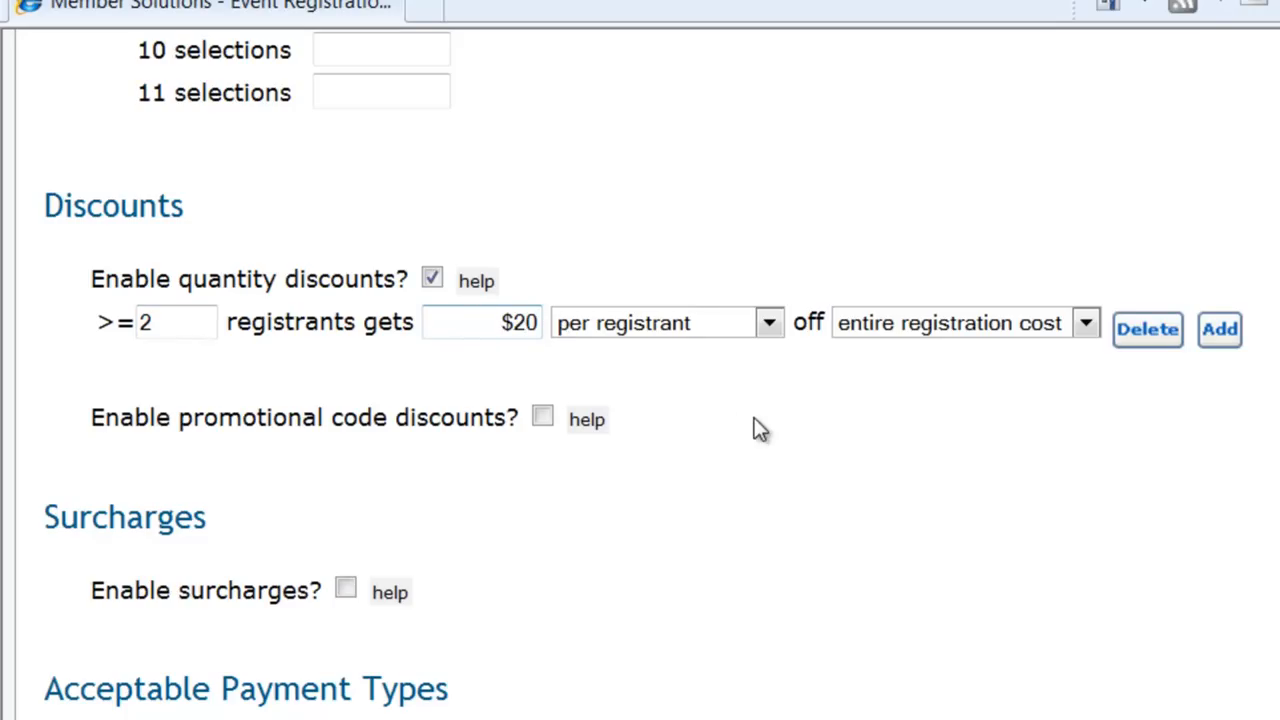
{"action": "left_click", "coordinate": [756, 427]}
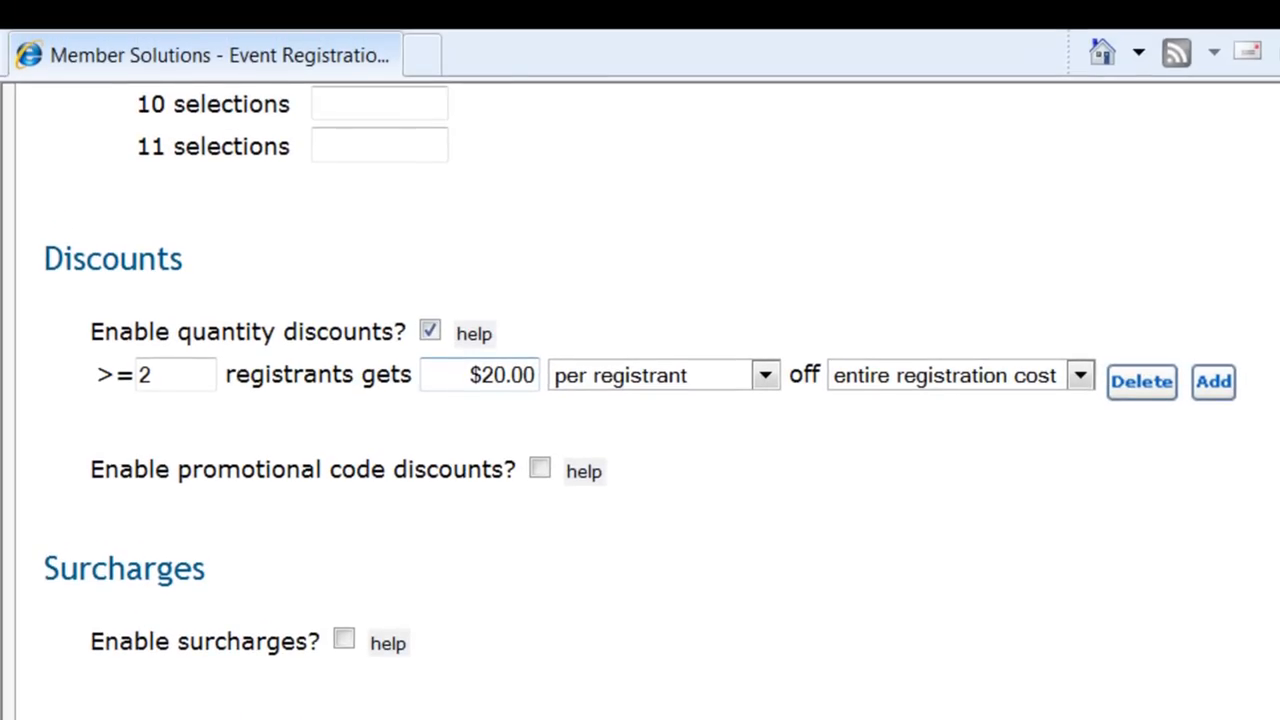
Add a second quantity discount of $30 per registrant for 3 or more registrants.
{"action": "left_click", "coordinate": [1220, 386]}
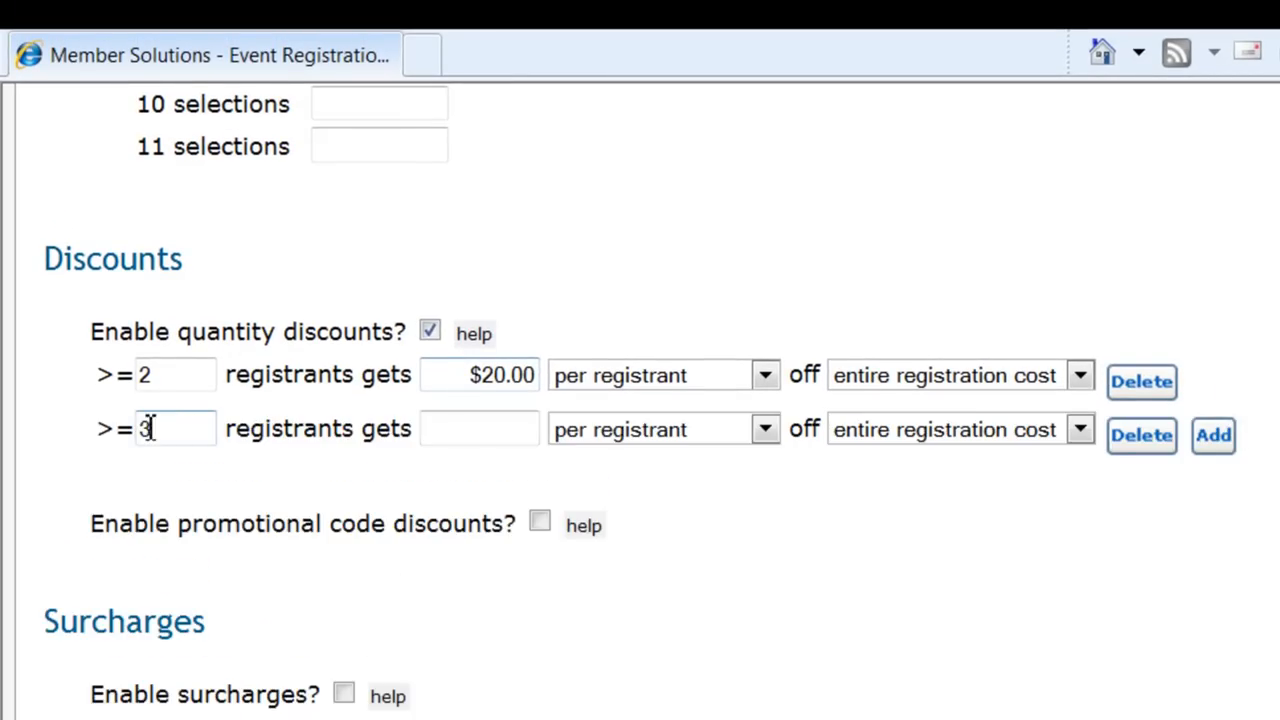
{"action": "left_click", "coordinate": [464, 421]}
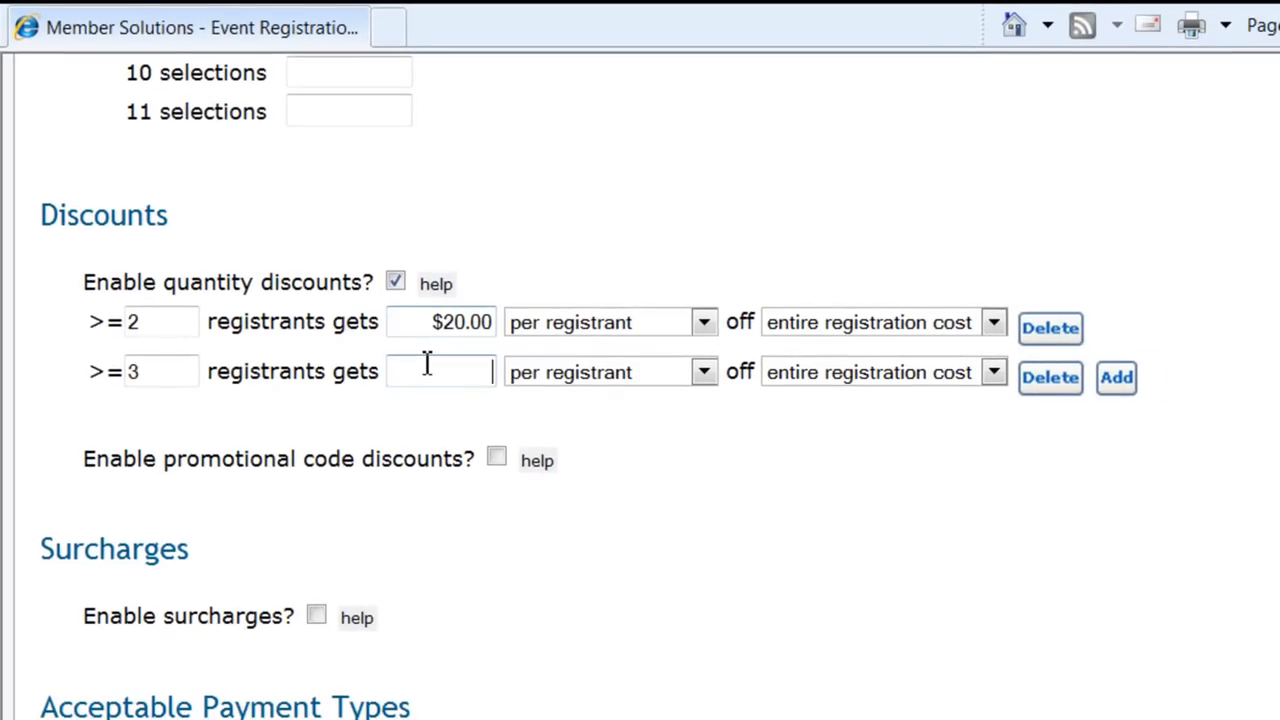
{"action": "type", "text": "$30"}
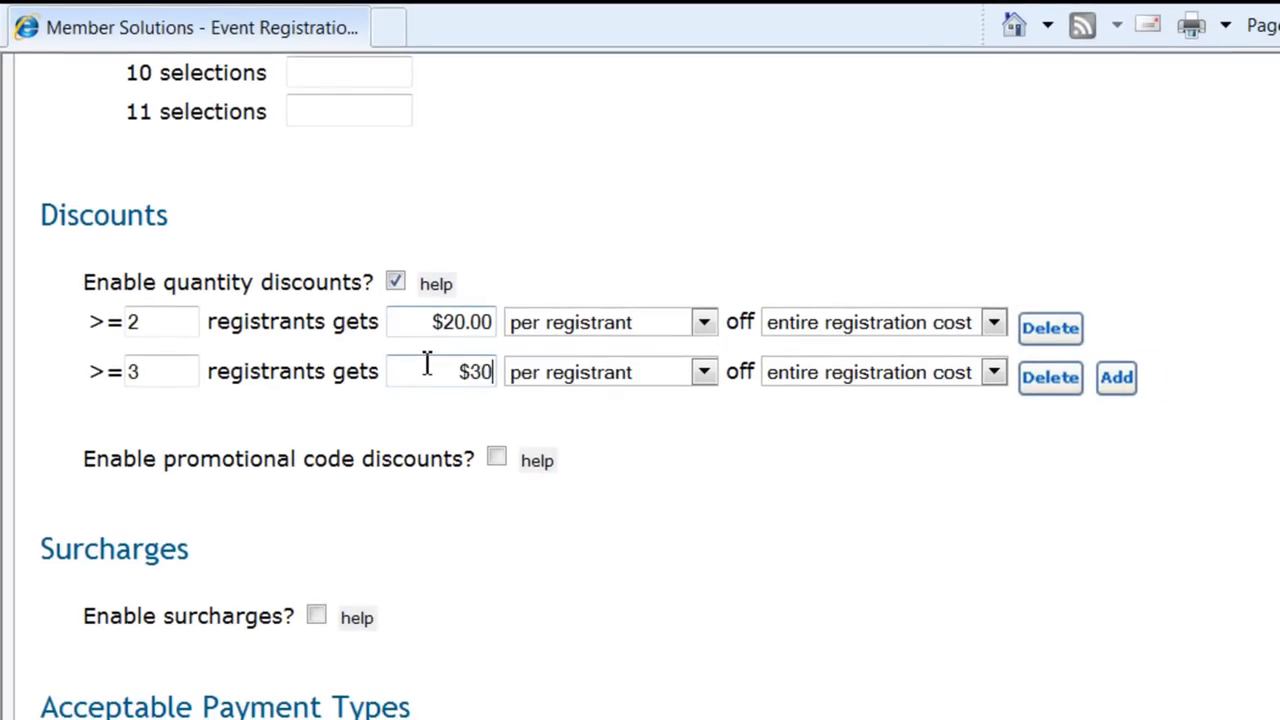
{"action": "left_click", "coordinate": [851, 486]}
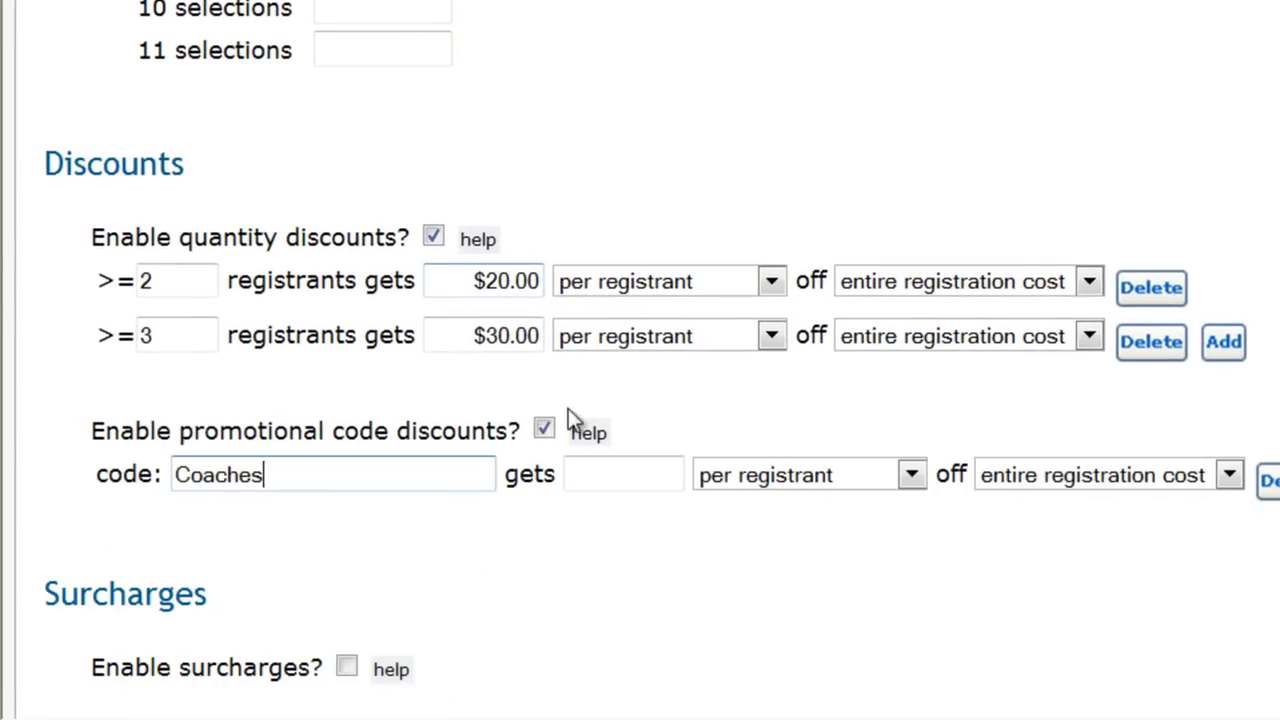
Enable promotional code discounts and give the code "Coaches" 50% off the entire registration cost per registrant.
{"action": "left_click", "coordinate": [508, 450]}
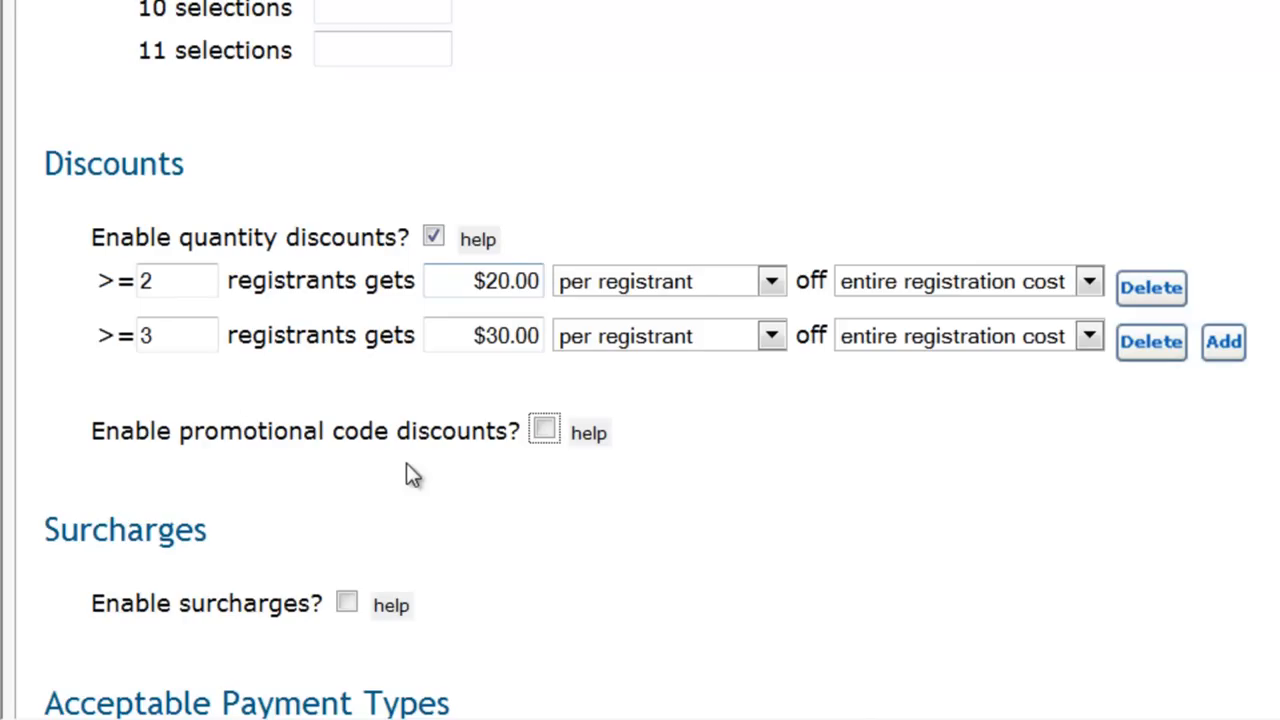
{"action": "left_click", "coordinate": [544, 429]}
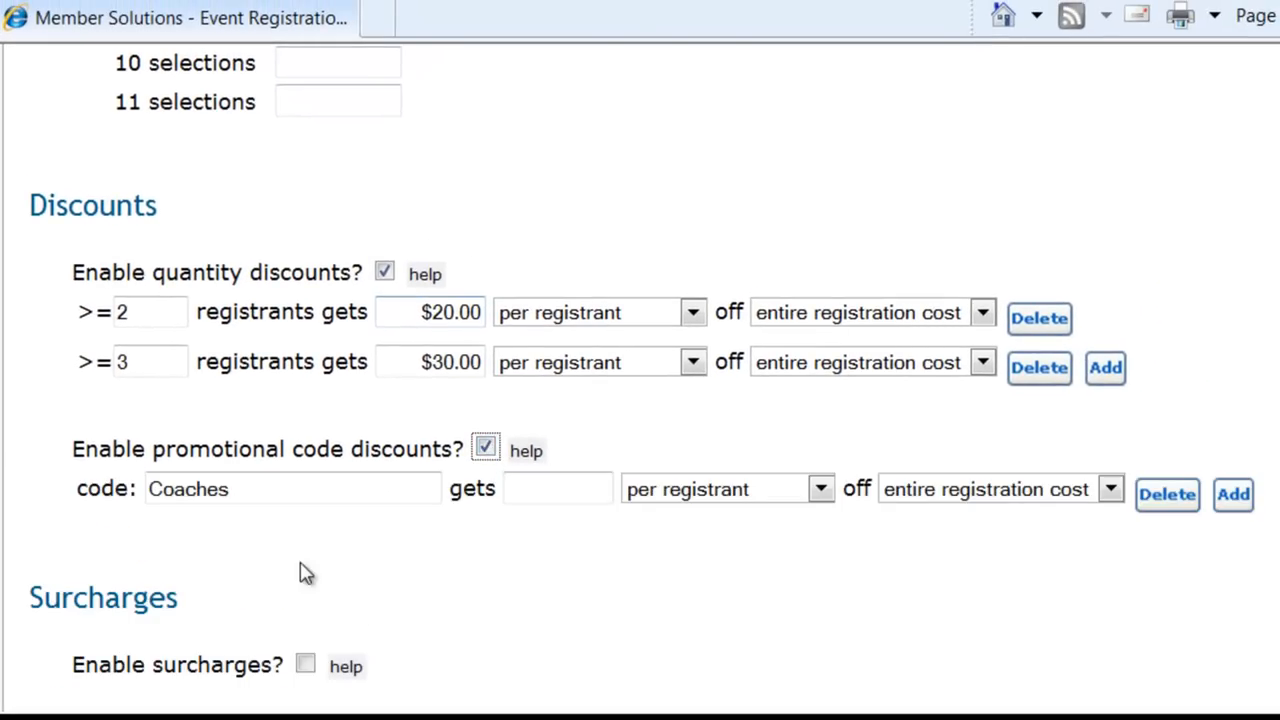
{"action": "left_click_drag", "start_coordinate": [276, 493], "coordinate": [136, 469]}
{"action": "left_click", "coordinate": [275, 496]}
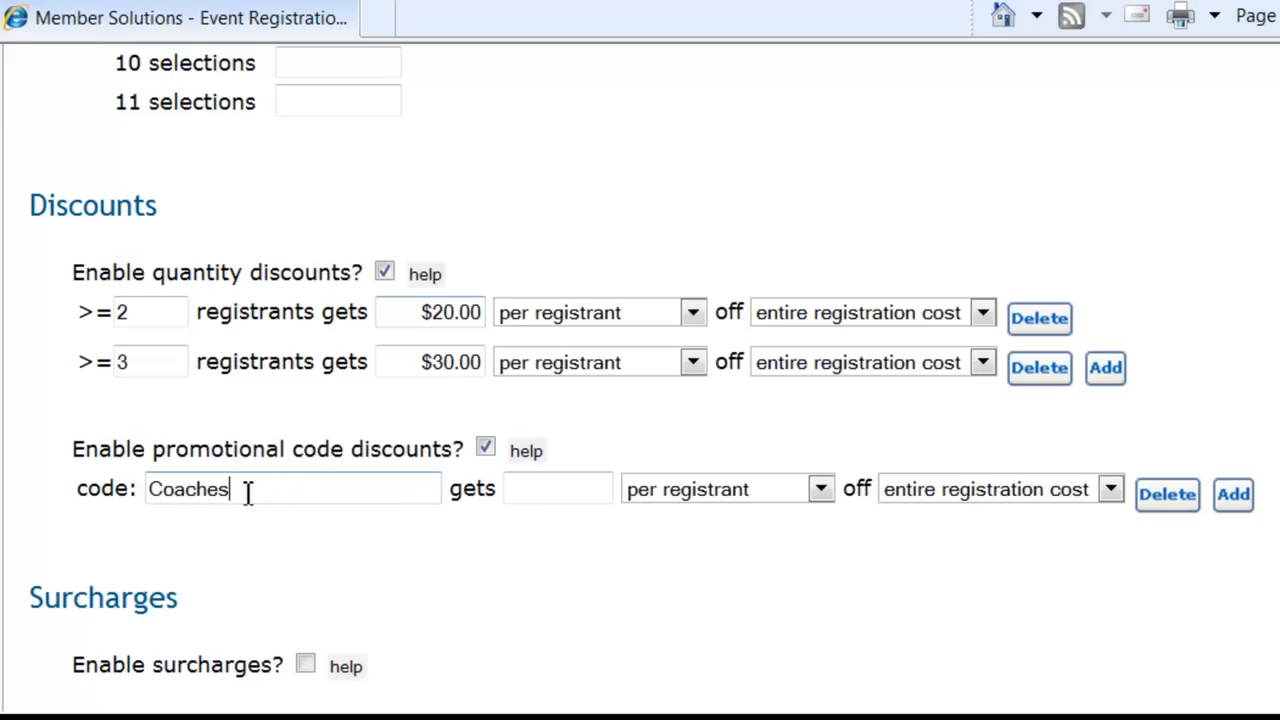
{"action": "left_click", "coordinate": [539, 493]}
{"action": "type", "text": "50%"}
{"action": "left_click", "coordinate": [605, 555]}
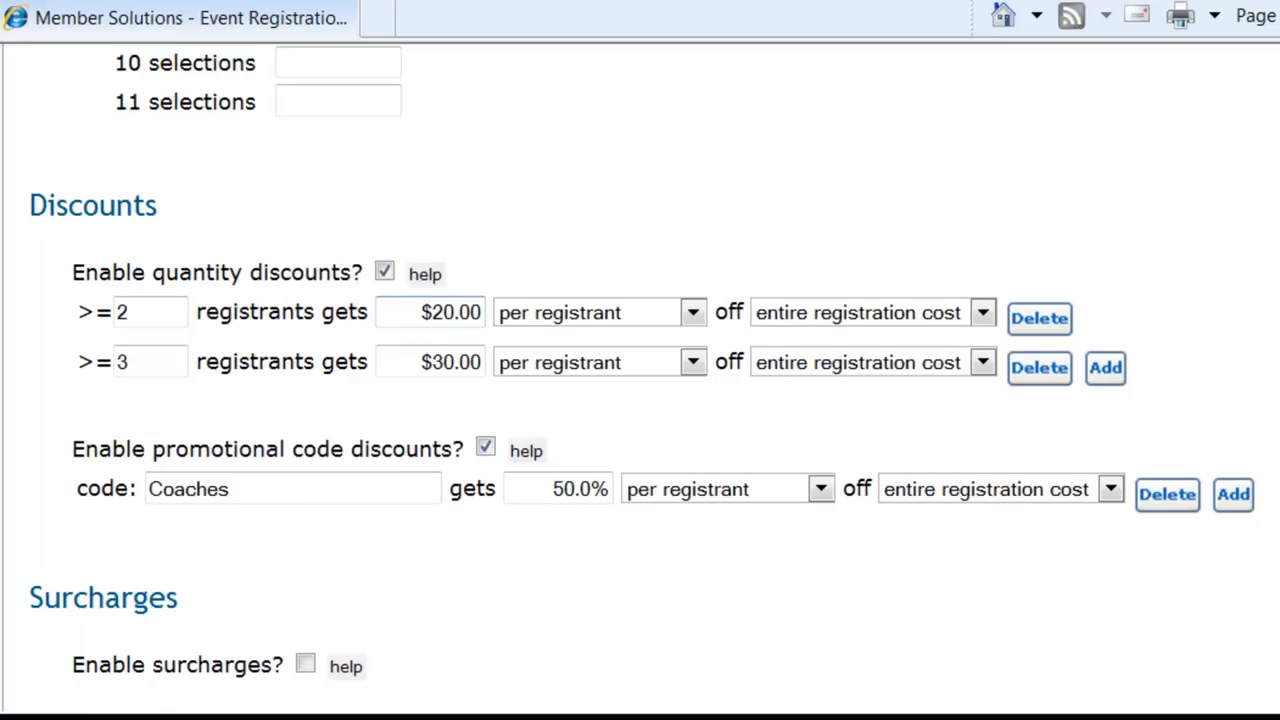
Enable surcharges and add an "Online Service Fee" of 5% per registrant on the entire registration cost.
{"action": "scroll", "coordinate": [640, 376], "scroll_direction": "down", "scroll_amount": 3}
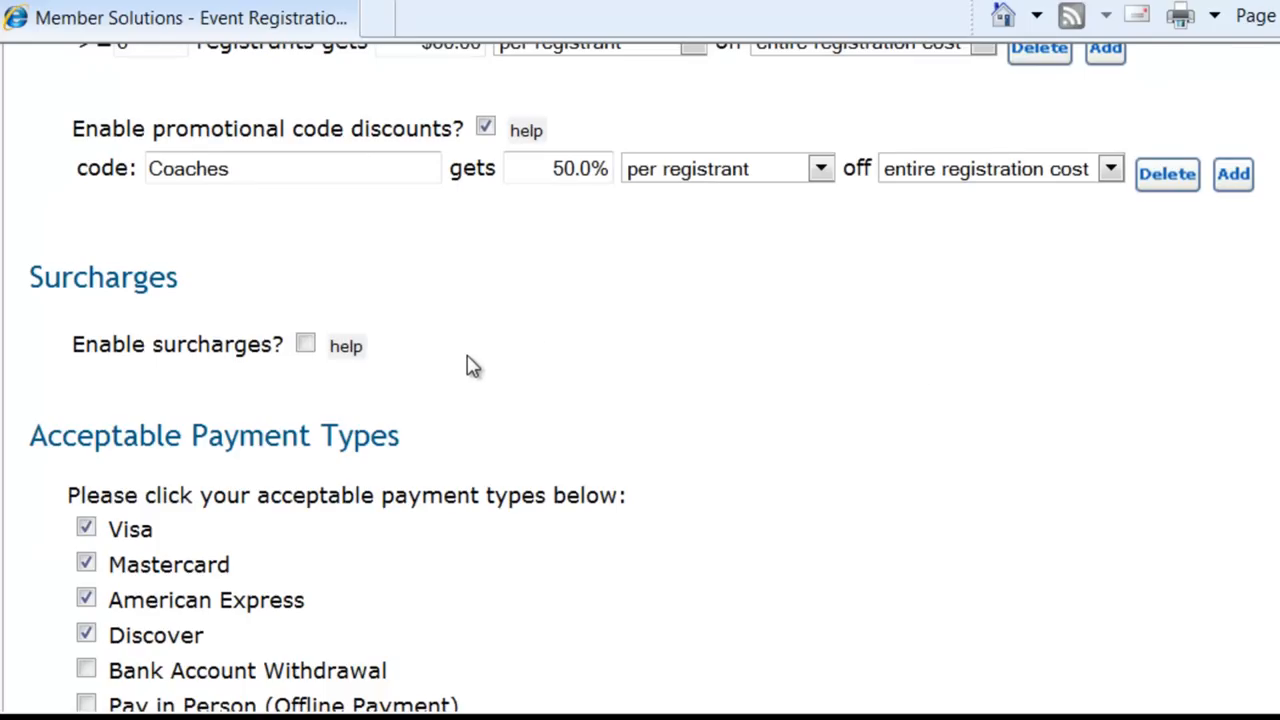
{"action": "left_click", "coordinate": [305, 344]}
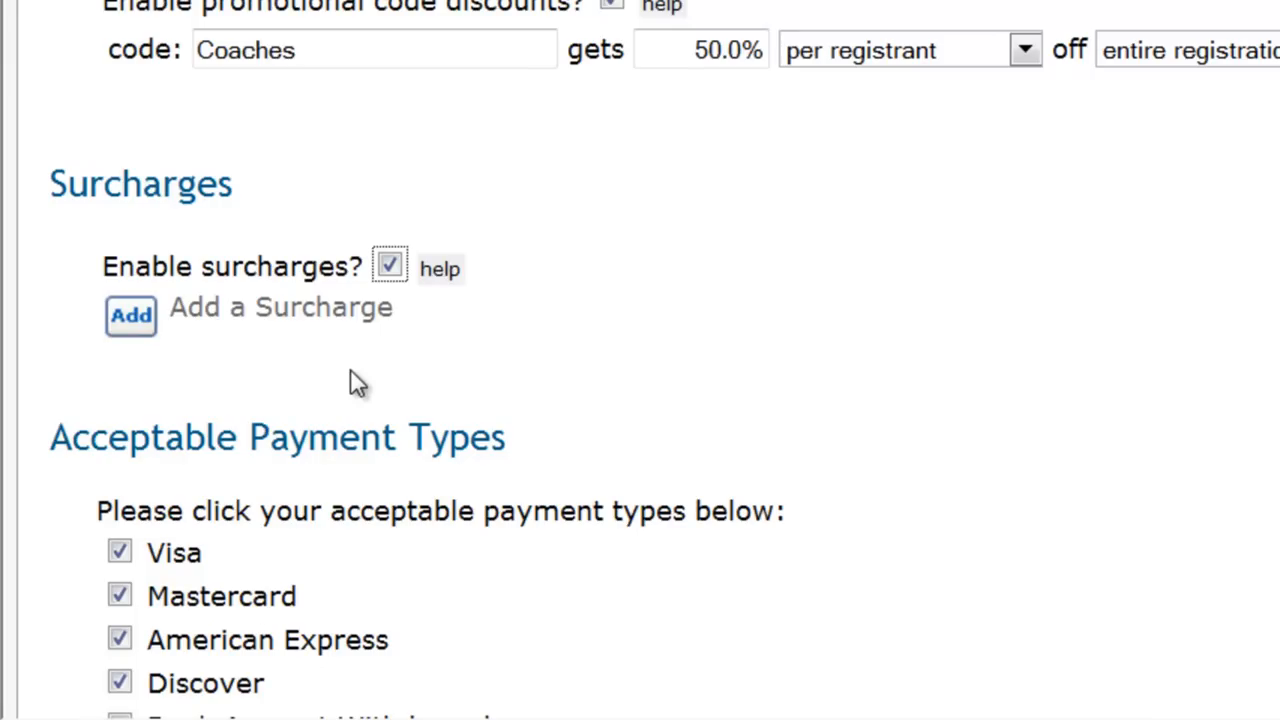
{"action": "left_click", "coordinate": [132, 316]}
{"action": "left_click", "coordinate": [313, 314]}
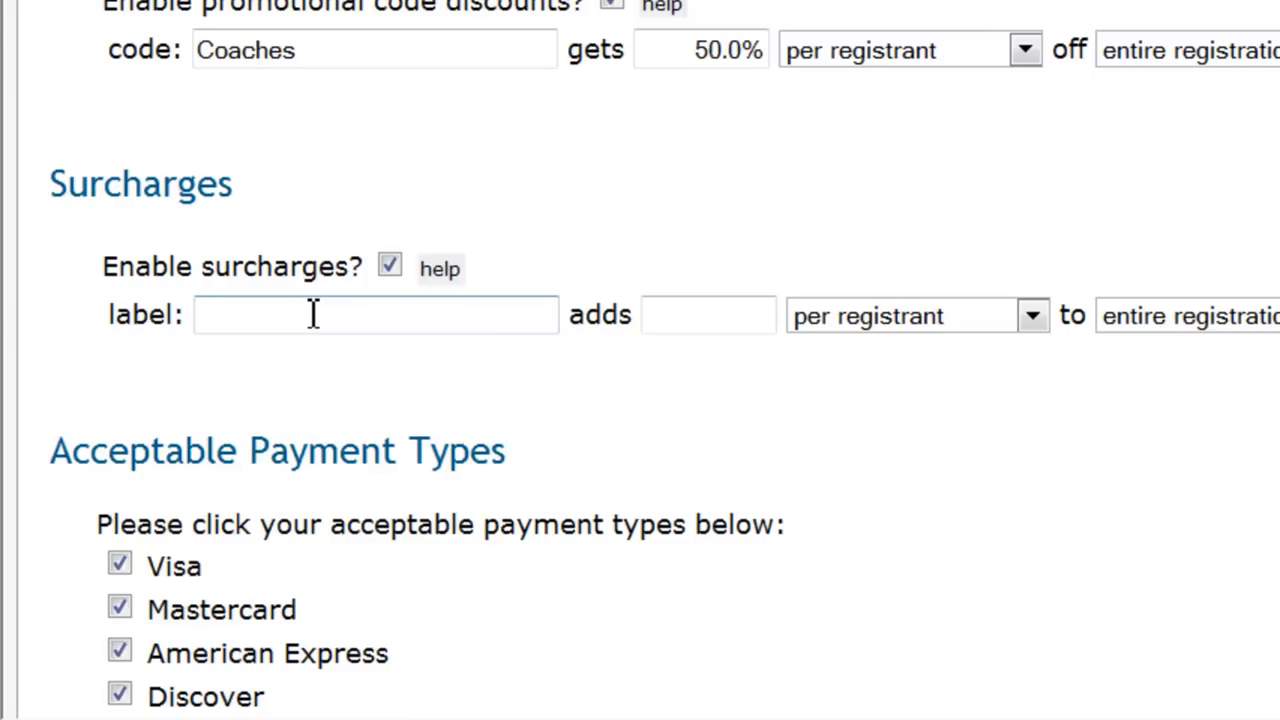
{"action": "type", "text": "Online Service F"}
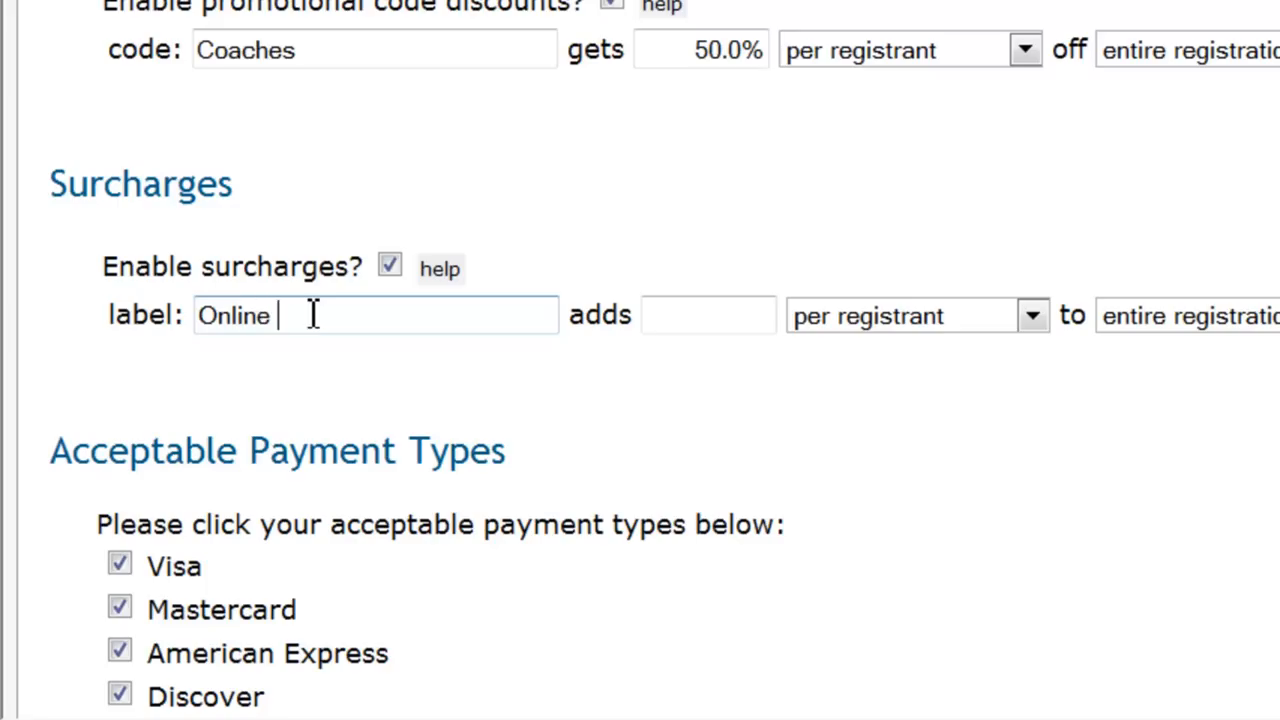
{"action": "type", "text": "ee"}
{"action": "left_click", "coordinate": [692, 317]}
{"action": "type", "text": "5%"}
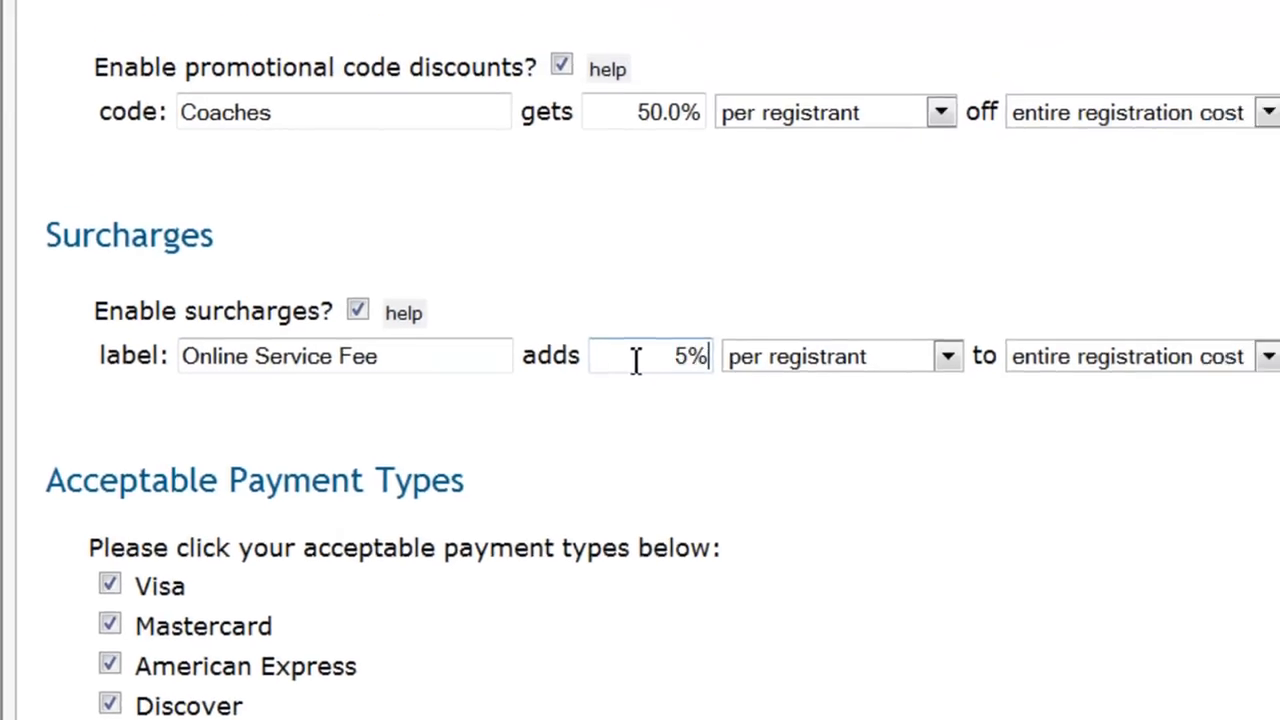
{"action": "left_click", "coordinate": [774, 377]}
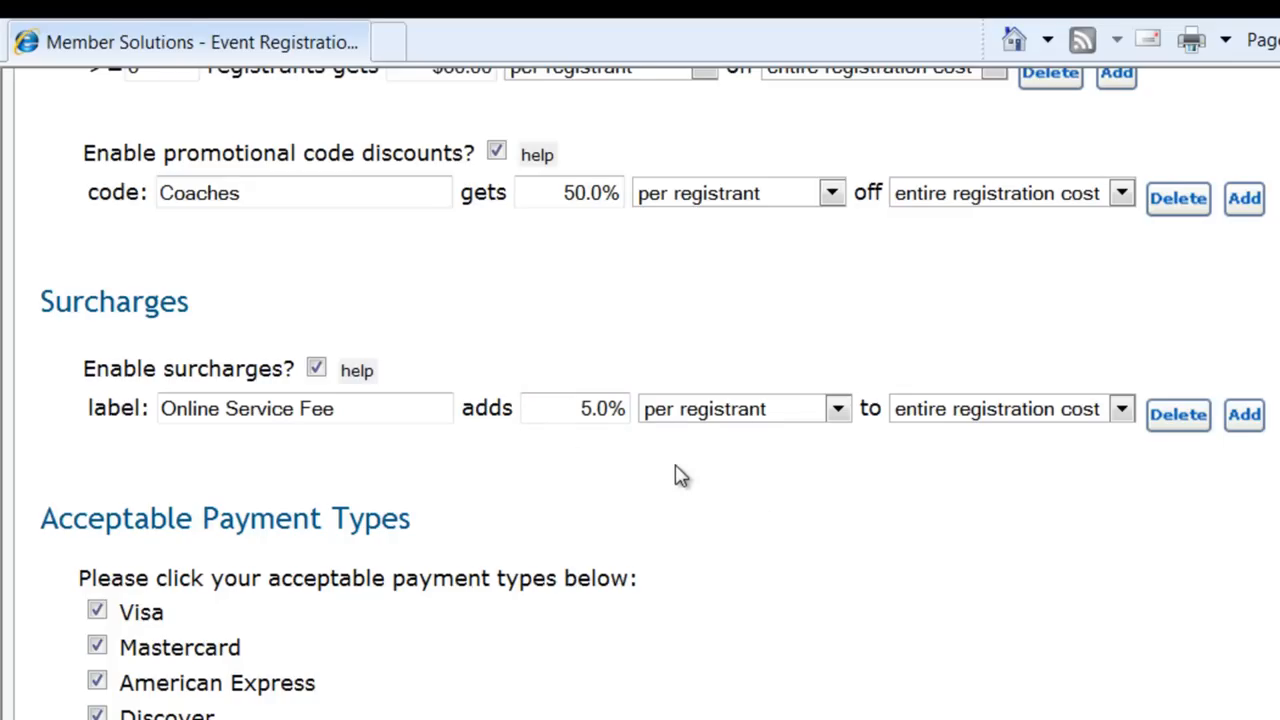
Continue past the acceptable payment types to the marketing settings, and view the registration form through its link before closing it.
{"action": "scroll", "coordinate": [530, 260], "scroll_direction": "down", "scroll_amount": 3}
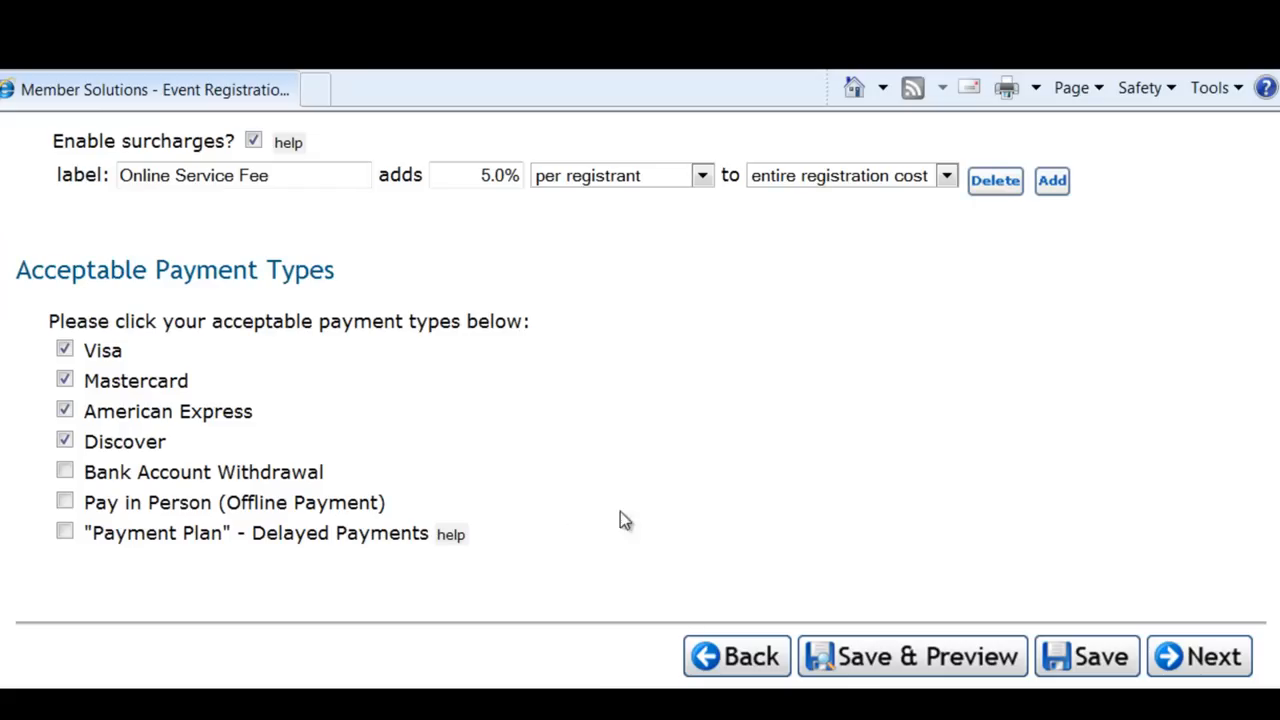
{"action": "left_click", "coordinate": [1196, 656]}
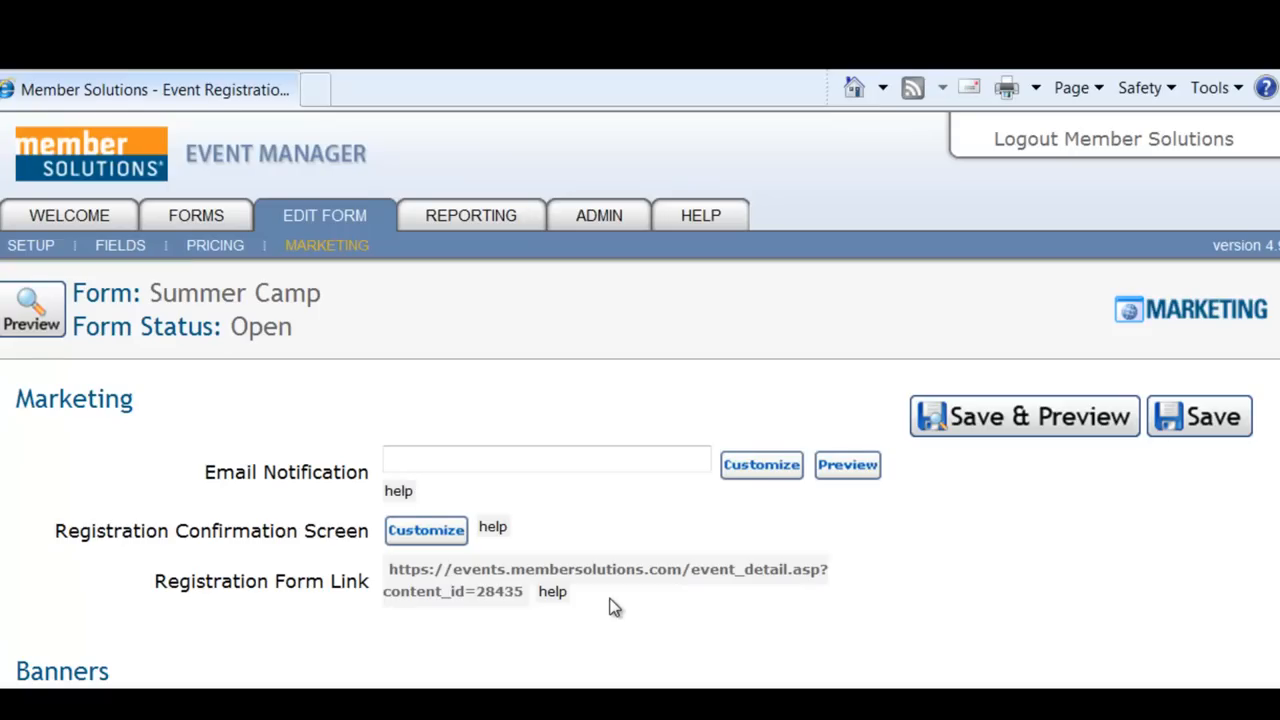
{"action": "left_click", "coordinate": [593, 571]}
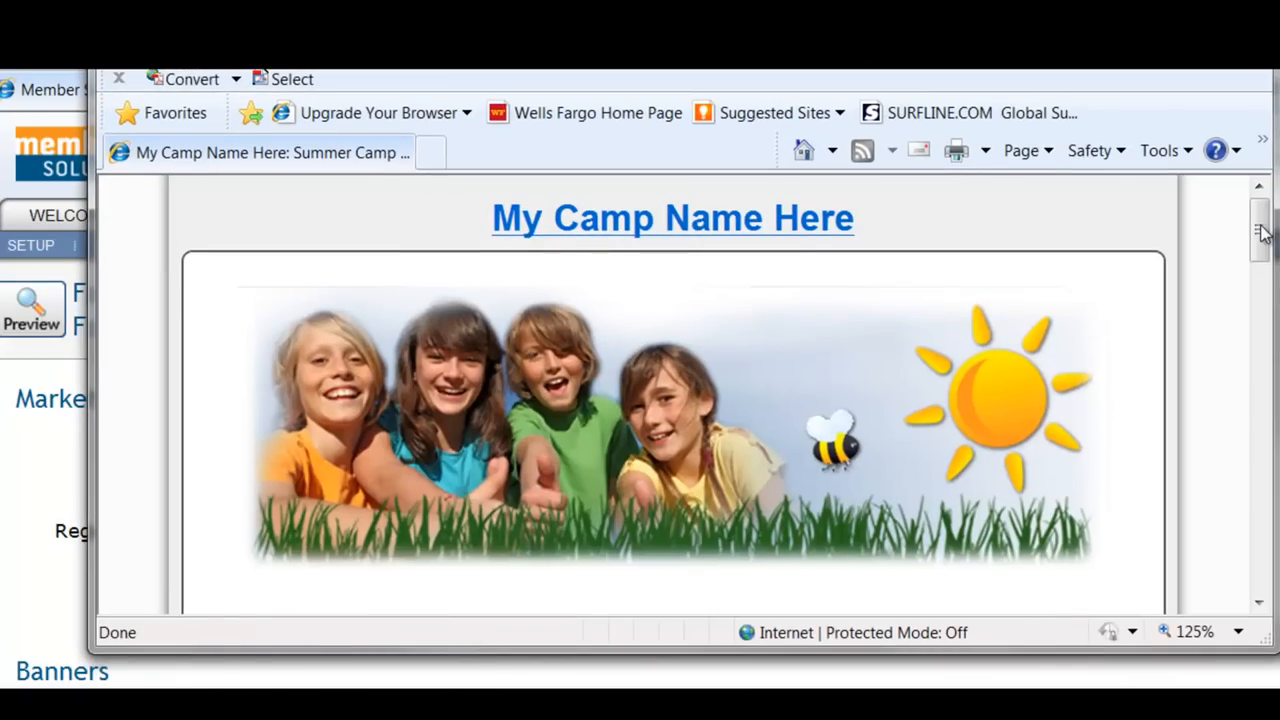
{"action": "mouse_move", "coordinate": [1262, 232]}
{"action": "left_mouse_down"}
{"action": "mouse_move", "coordinate": [1255, 570]}
{"action": "mouse_move", "coordinate": [1260, 225]}
{"action": "left_mouse_up"}
{"action": "left_click", "coordinate": [1248, 15]}
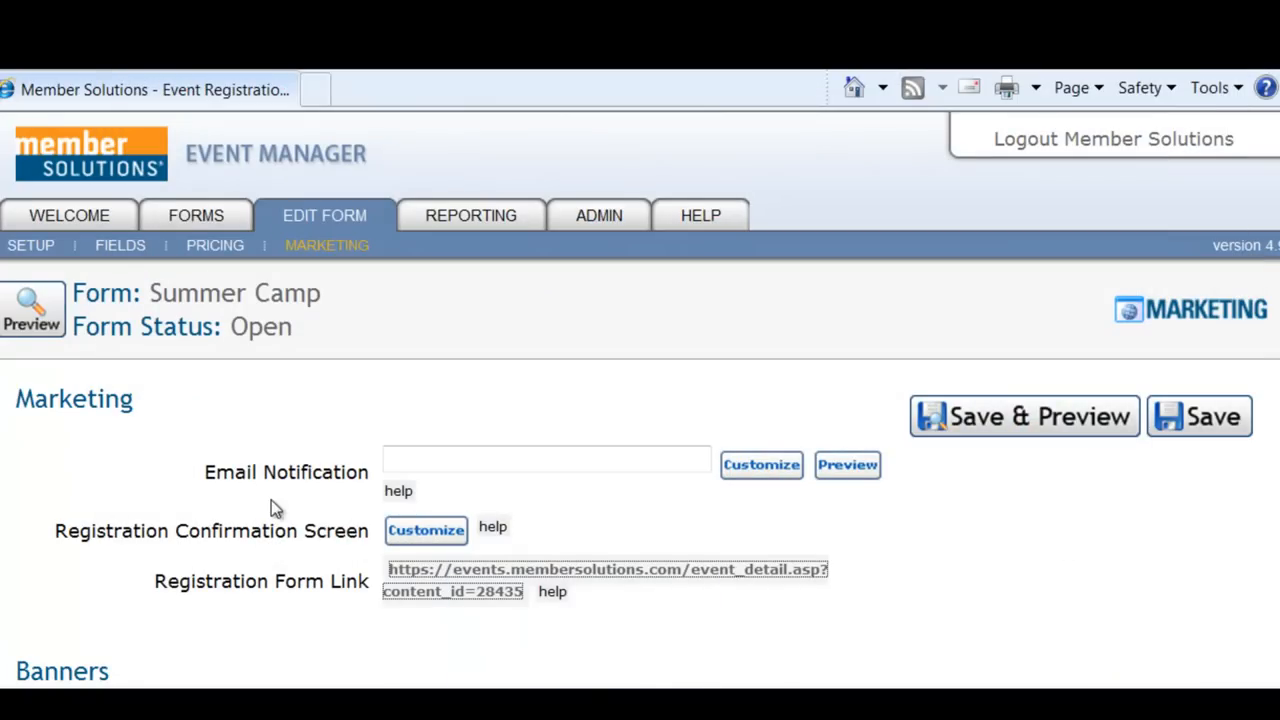
Generate the website banner code for a squared 120 x 60 button with the blue "Click To Register" design, and select the entire HTML code.
{"action": "left_click", "coordinate": [449, 459]}
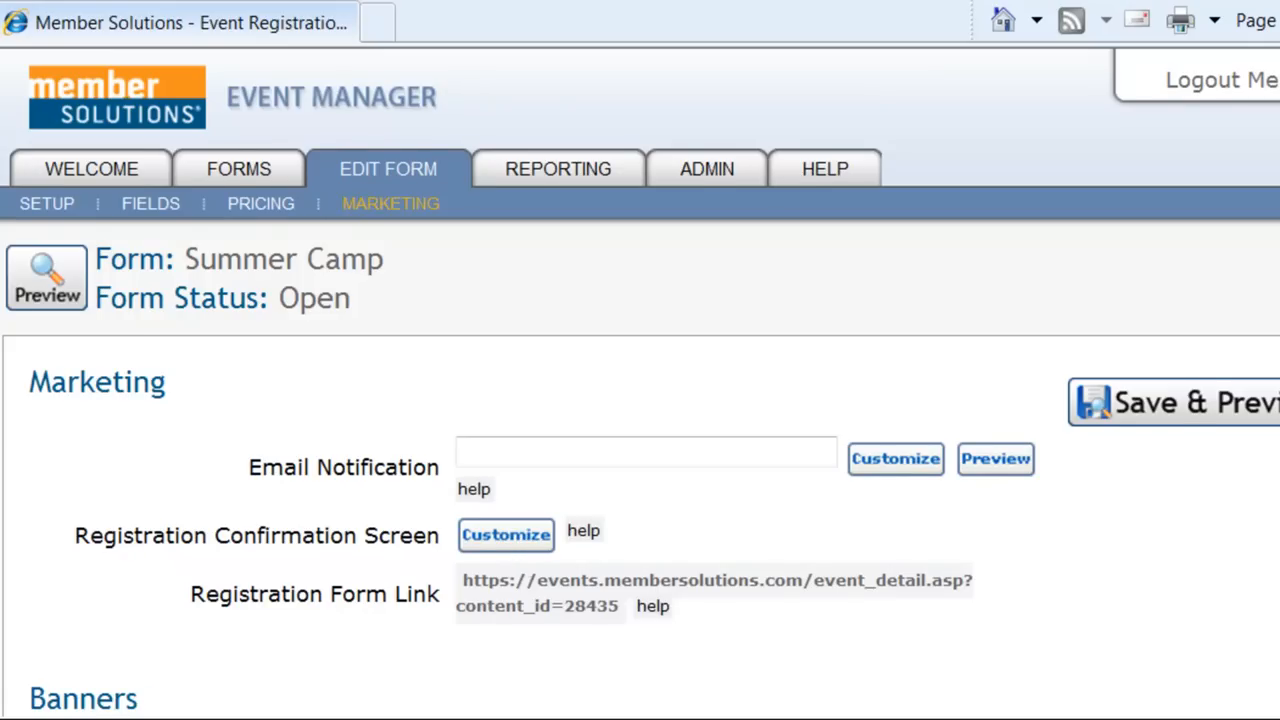
{"action": "scroll", "coordinate": [640, 400], "scroll_direction": "down", "scroll_amount": 5}
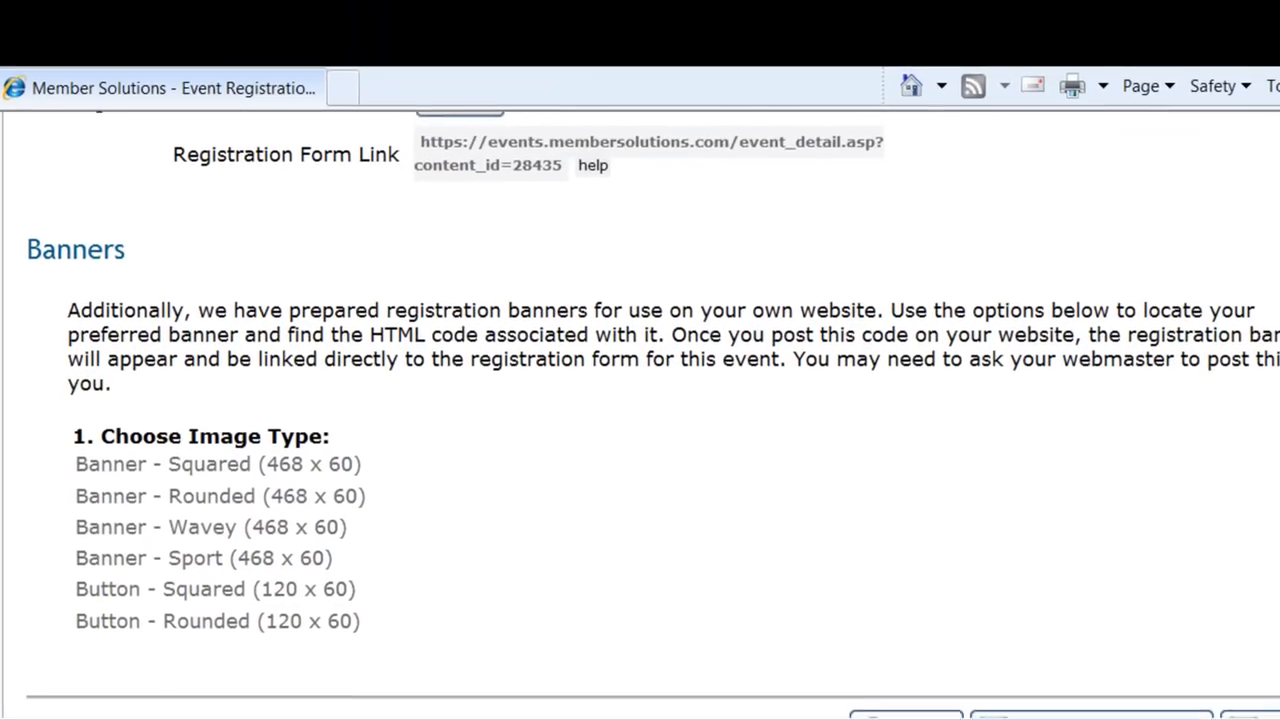
{"action": "scroll", "coordinate": [640, 400], "scroll_direction": "down", "scroll_amount": 1}
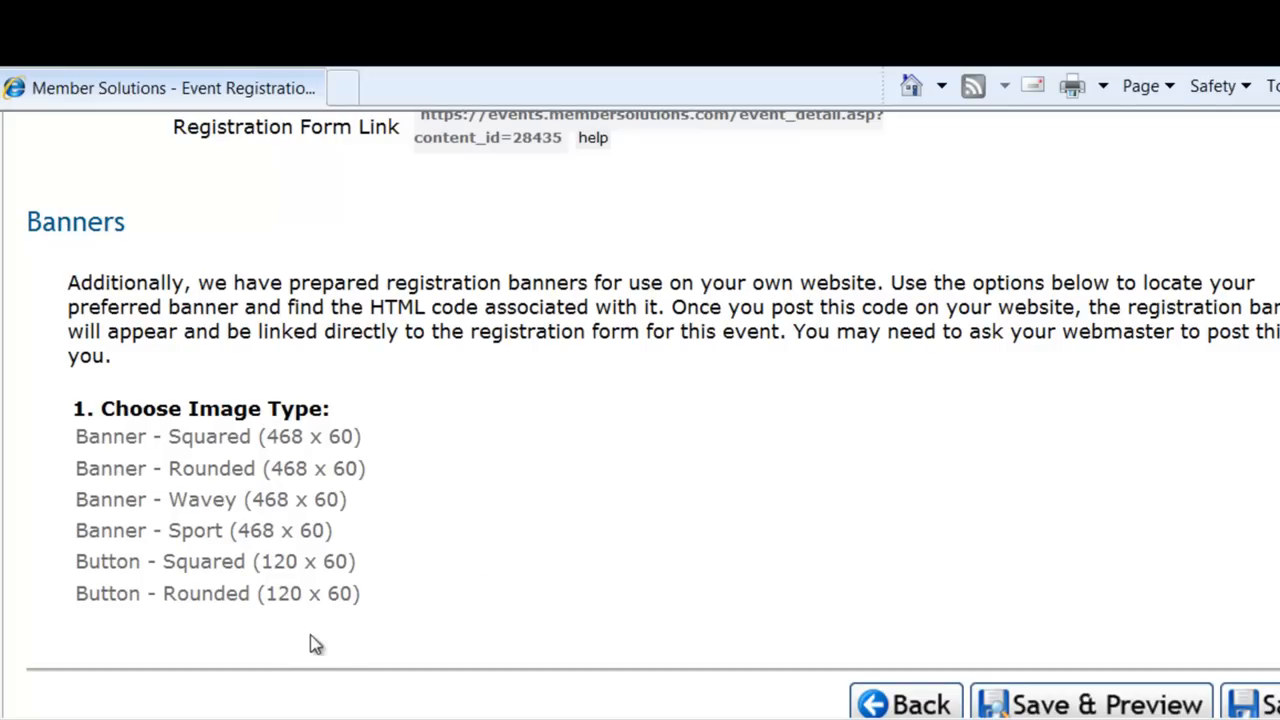
{"action": "left_click", "coordinate": [286, 566]}
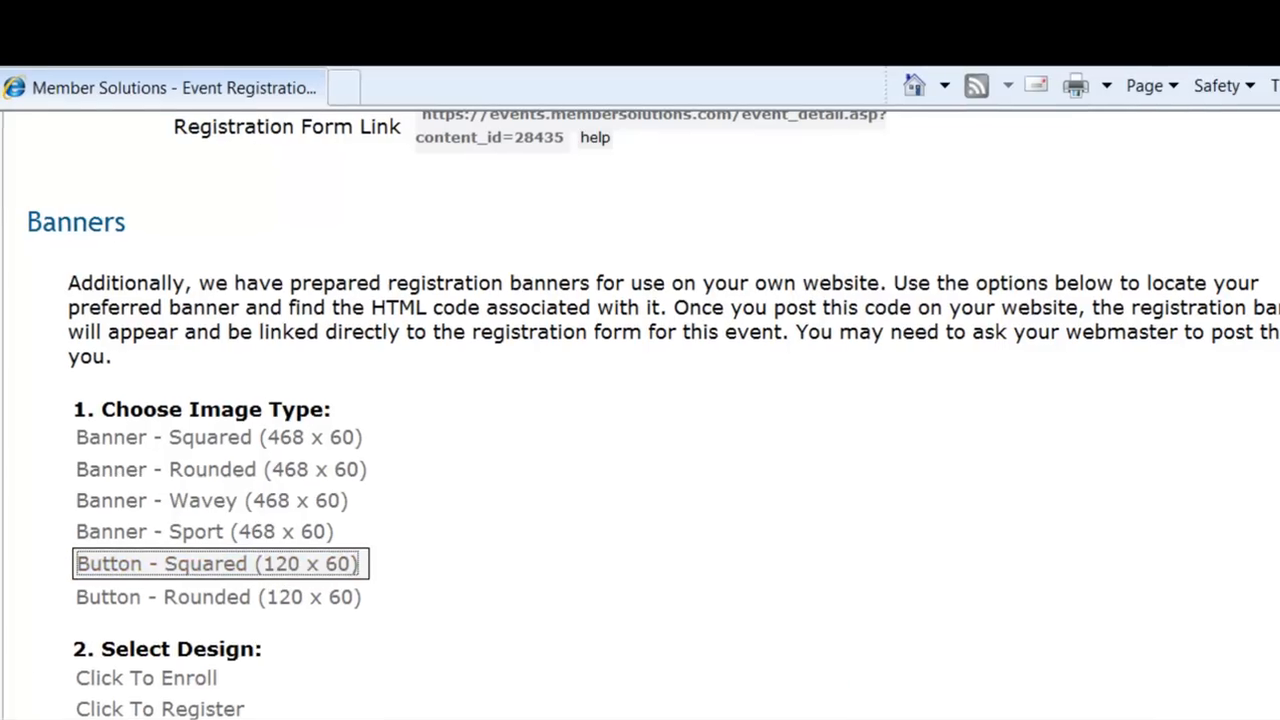
{"action": "scroll", "coordinate": [476, 448], "scroll_direction": "down", "scroll_amount": 3}
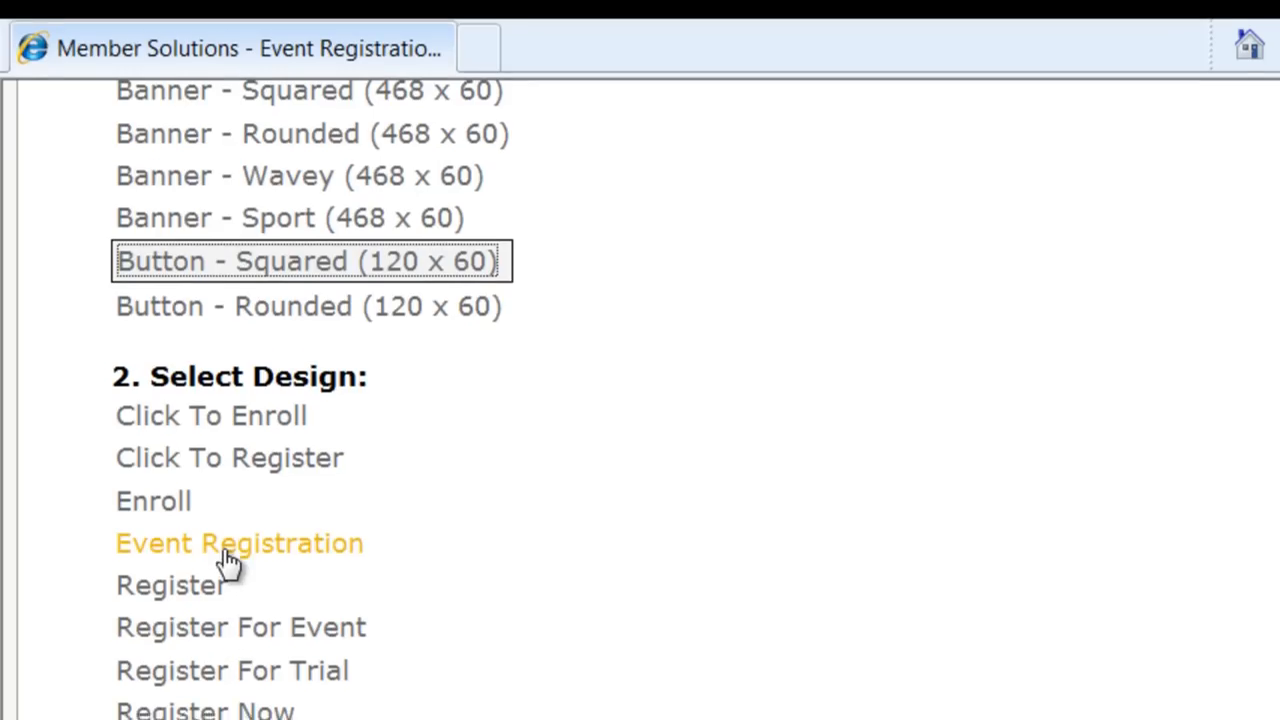
{"action": "left_click", "coordinate": [235, 278]}
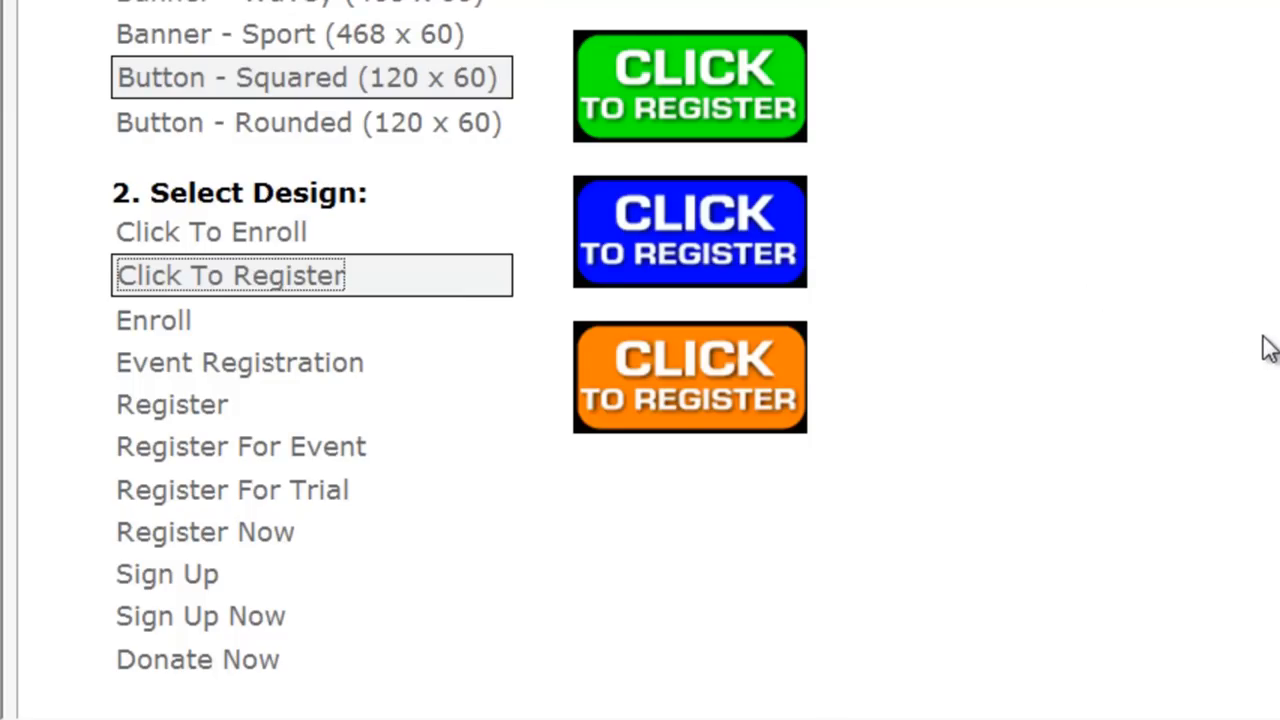
{"action": "left_click", "coordinate": [737, 249]}
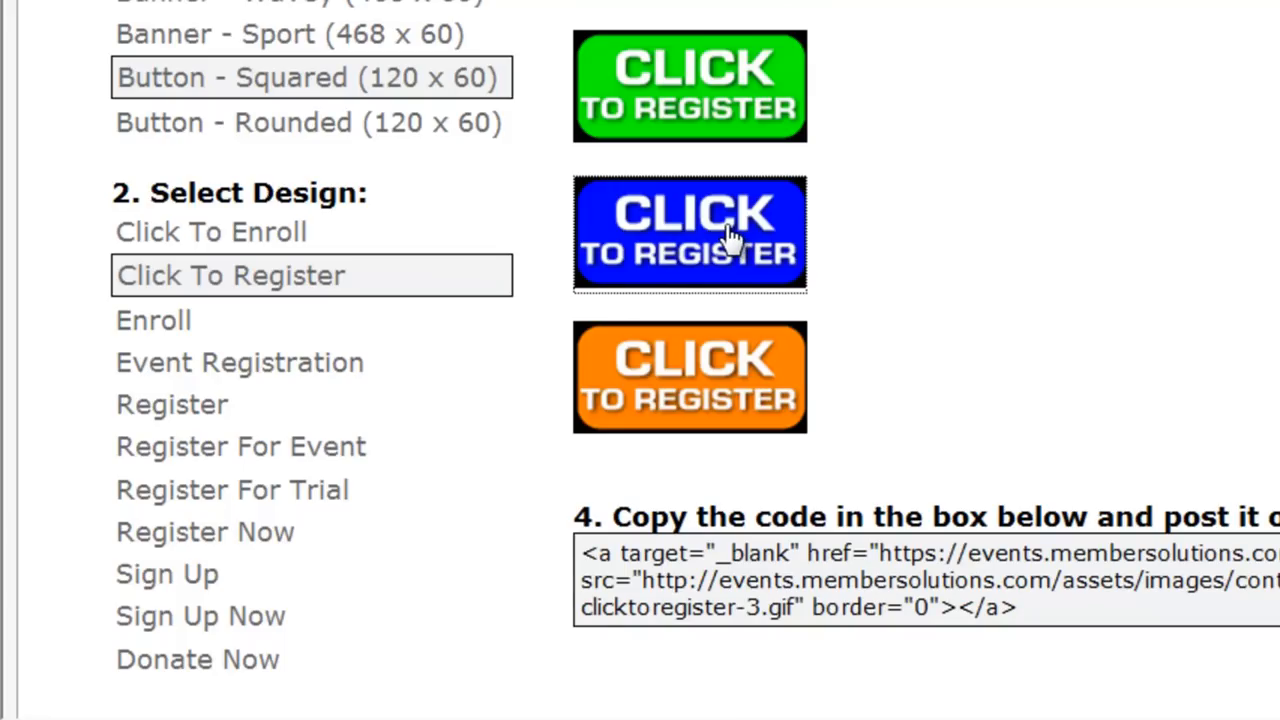
{"action": "left_click_drag", "start_coordinate": [580, 553], "coordinate": [1087, 609]}
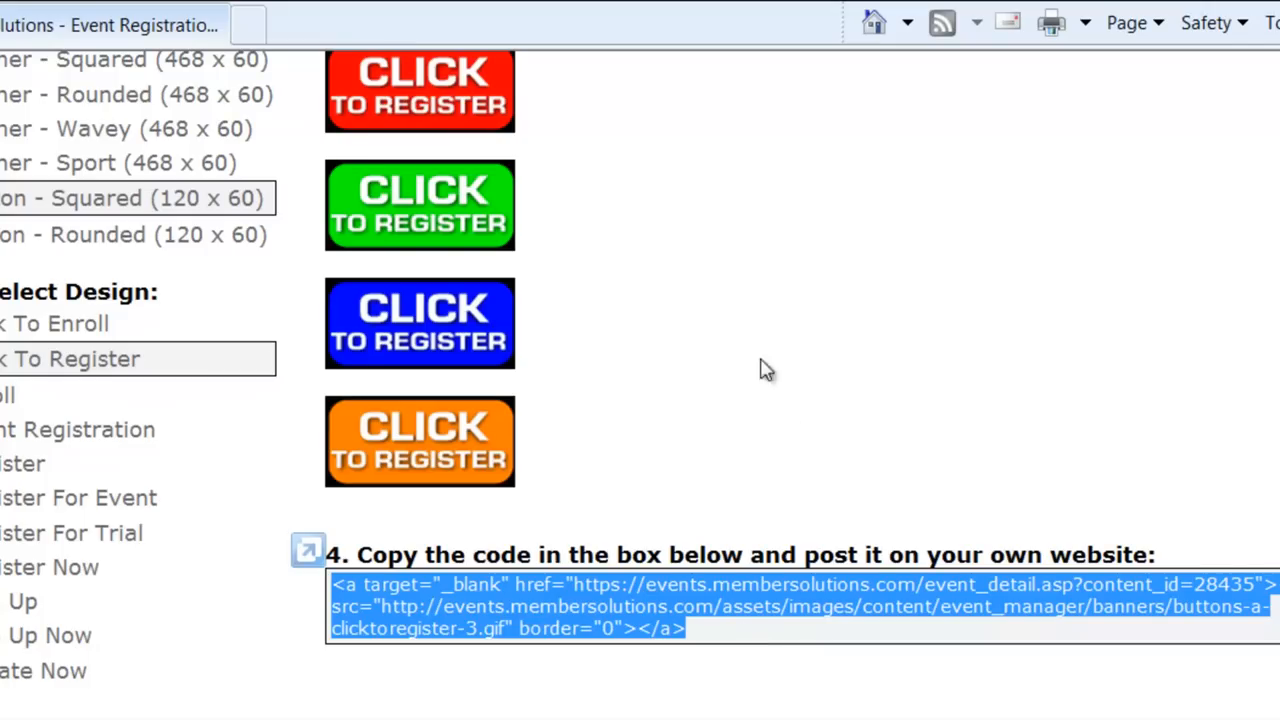
Open the Summer Camp registration form through its link and look it over from the camp header image to the registrant fields.
{"action": "scroll", "coordinate": [620, 430], "scroll_direction": "up", "scroll_amount": 5}
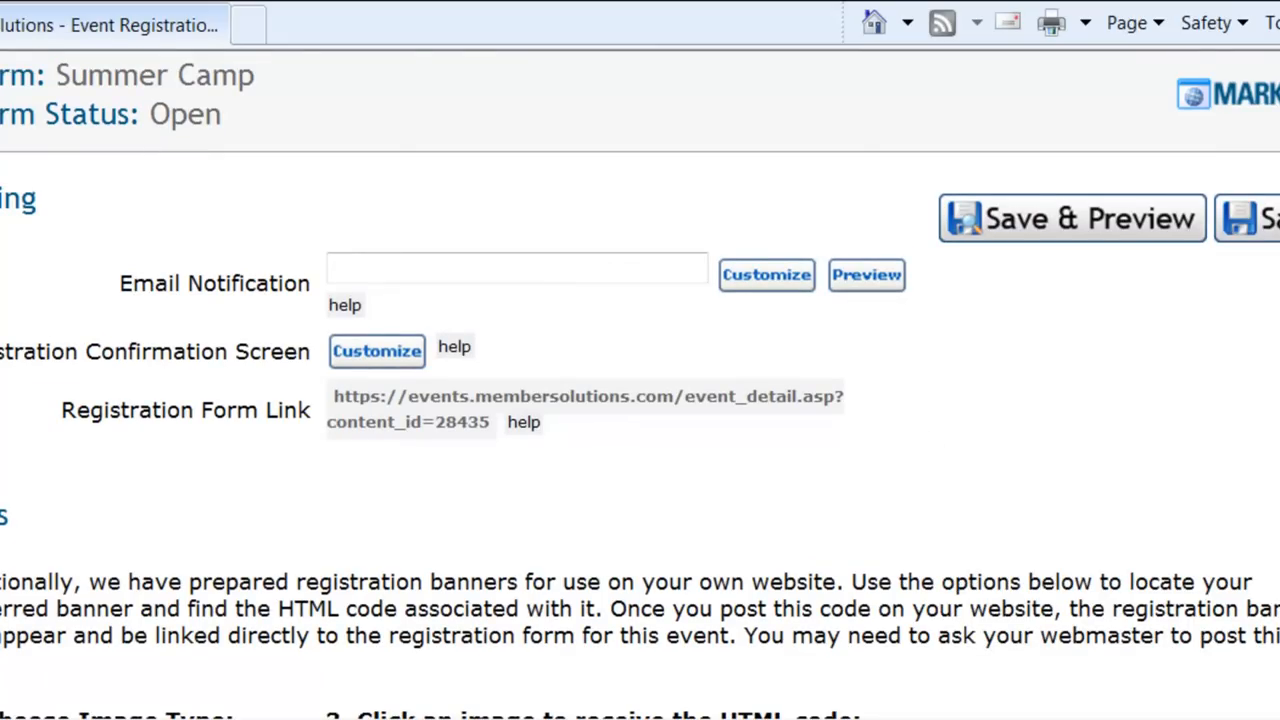
{"action": "scroll", "coordinate": [929, 643], "scroll_direction": "down", "scroll_amount": 3}
{"action": "scroll", "coordinate": [929, 643], "scroll_direction": "up", "scroll_amount": 4}
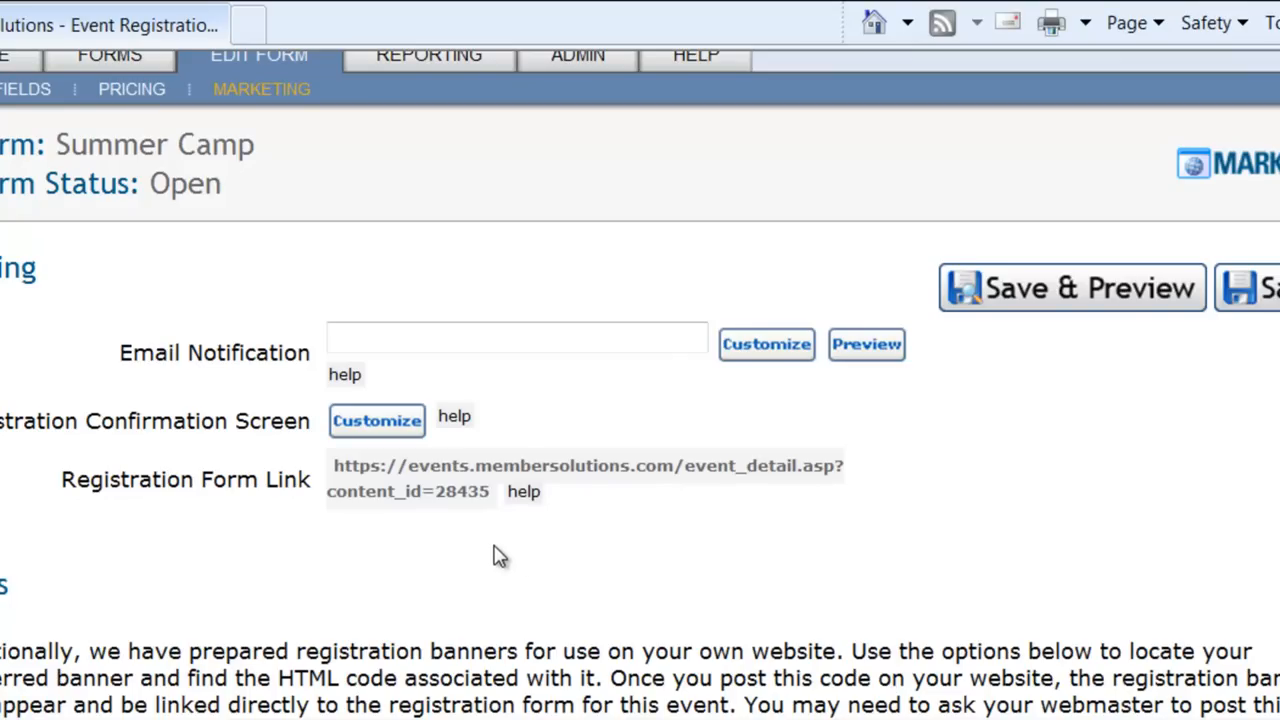
{"action": "left_click", "coordinate": [372, 470]}
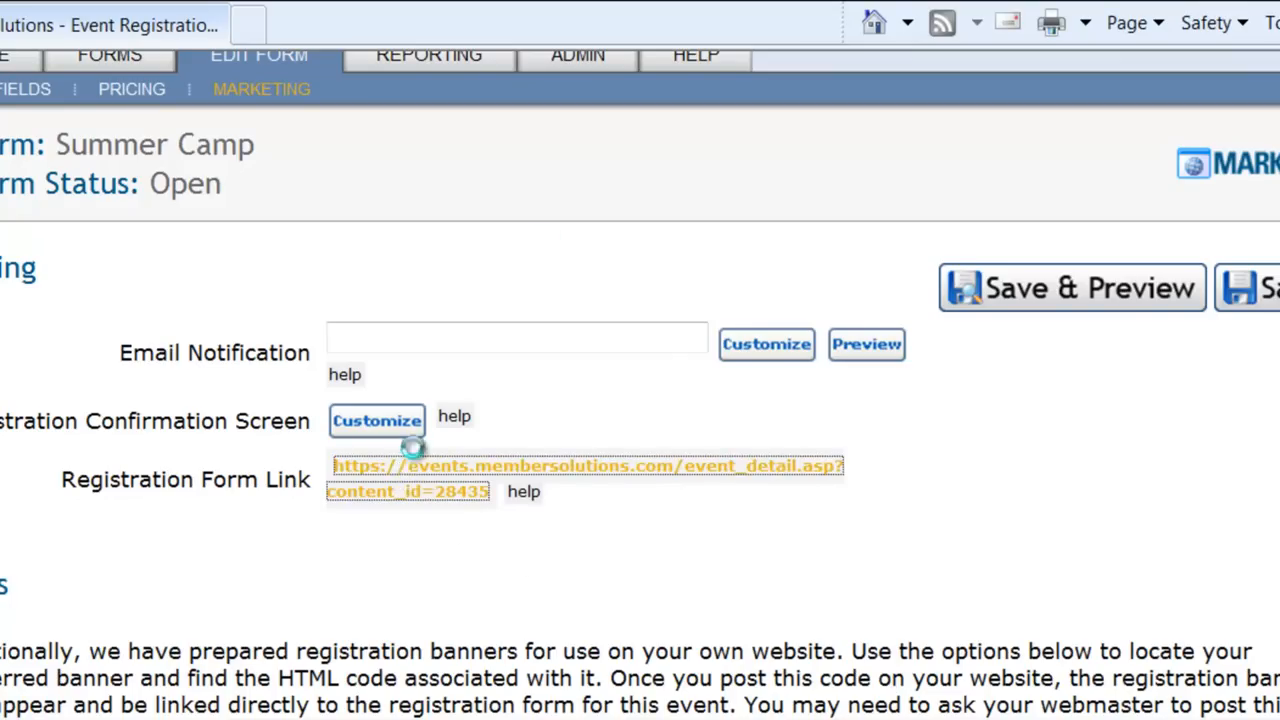
{"action": "left_click_drag", "start_coordinate": [805, 0], "coordinate": [457, 0]}
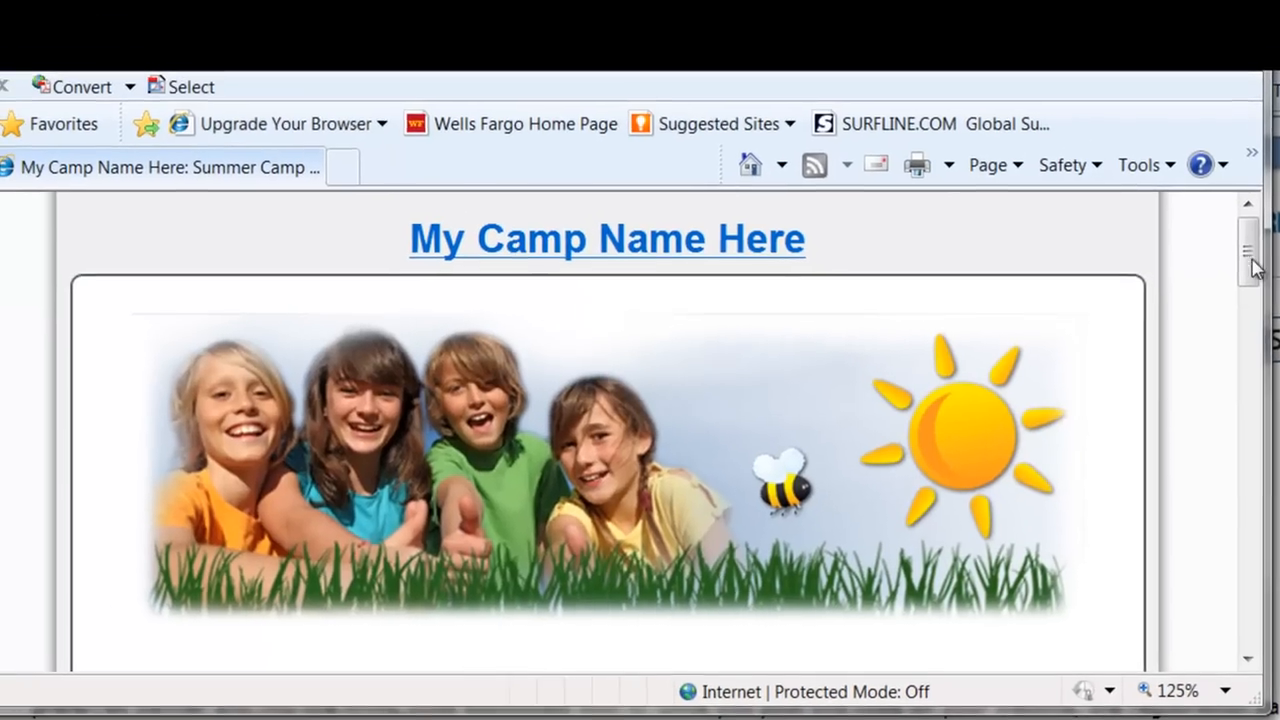
{"action": "left_click_drag", "start_coordinate": [1240, 190], "coordinate": [1241, 194]}
{"action": "left_click_drag", "start_coordinate": [1250, 258], "coordinate": [1234, 503]}
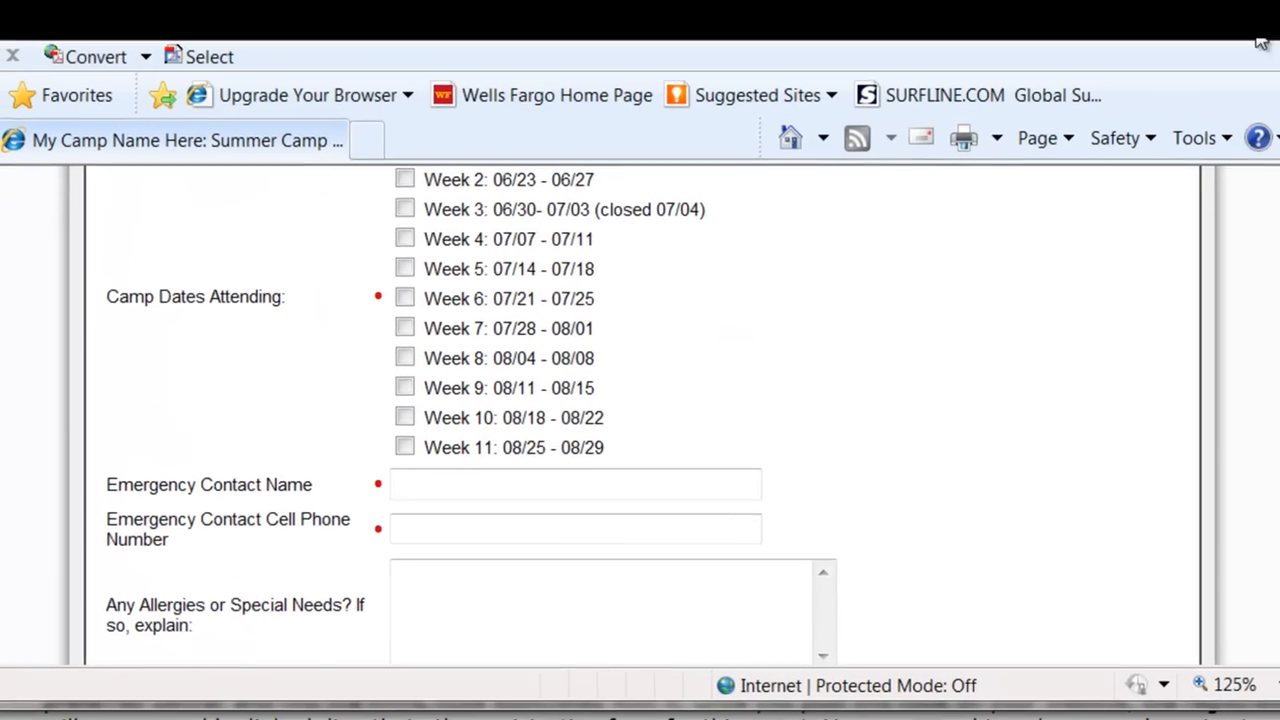